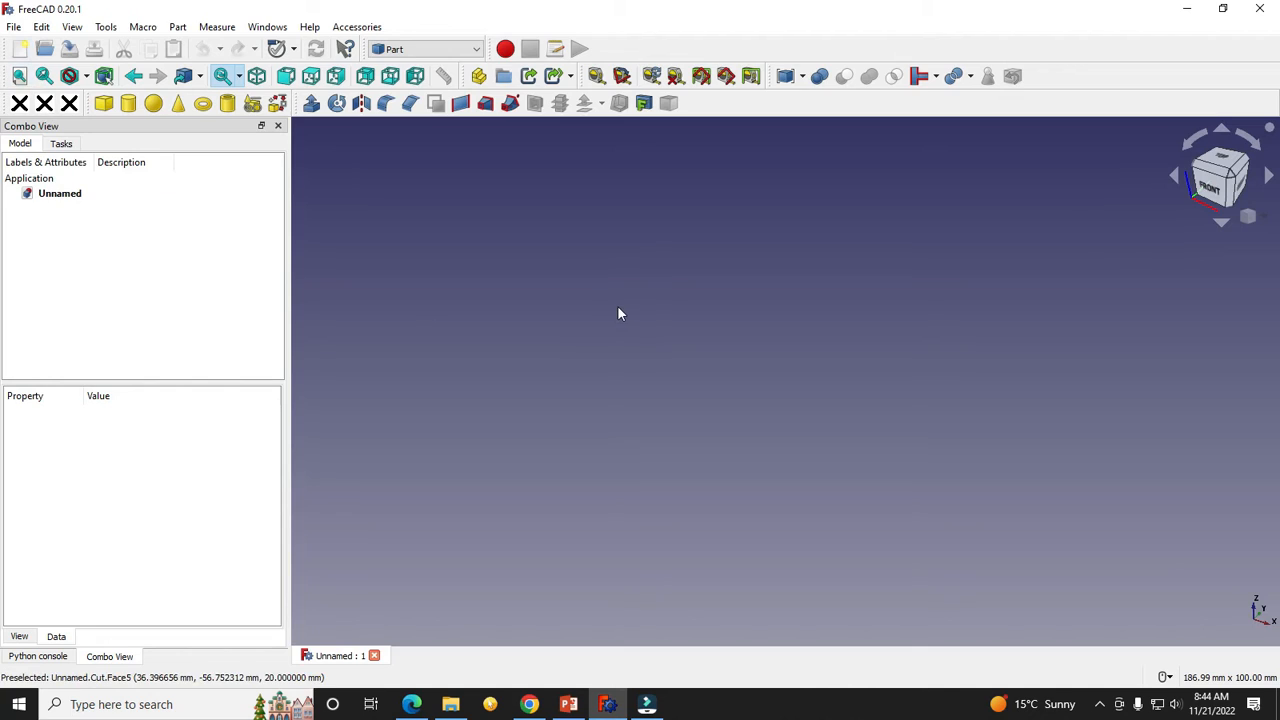
Step: Switch from the Part workbench to the Part Design workbench
click(440, 50)
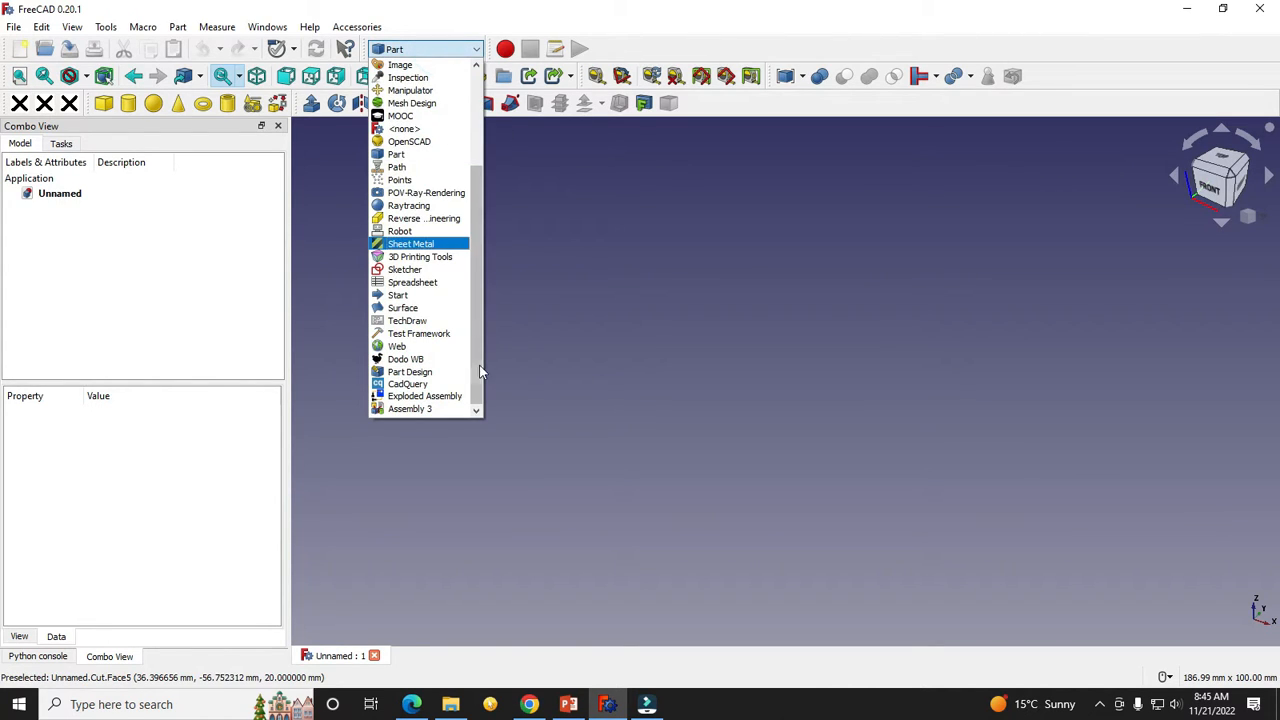
click(418, 371)
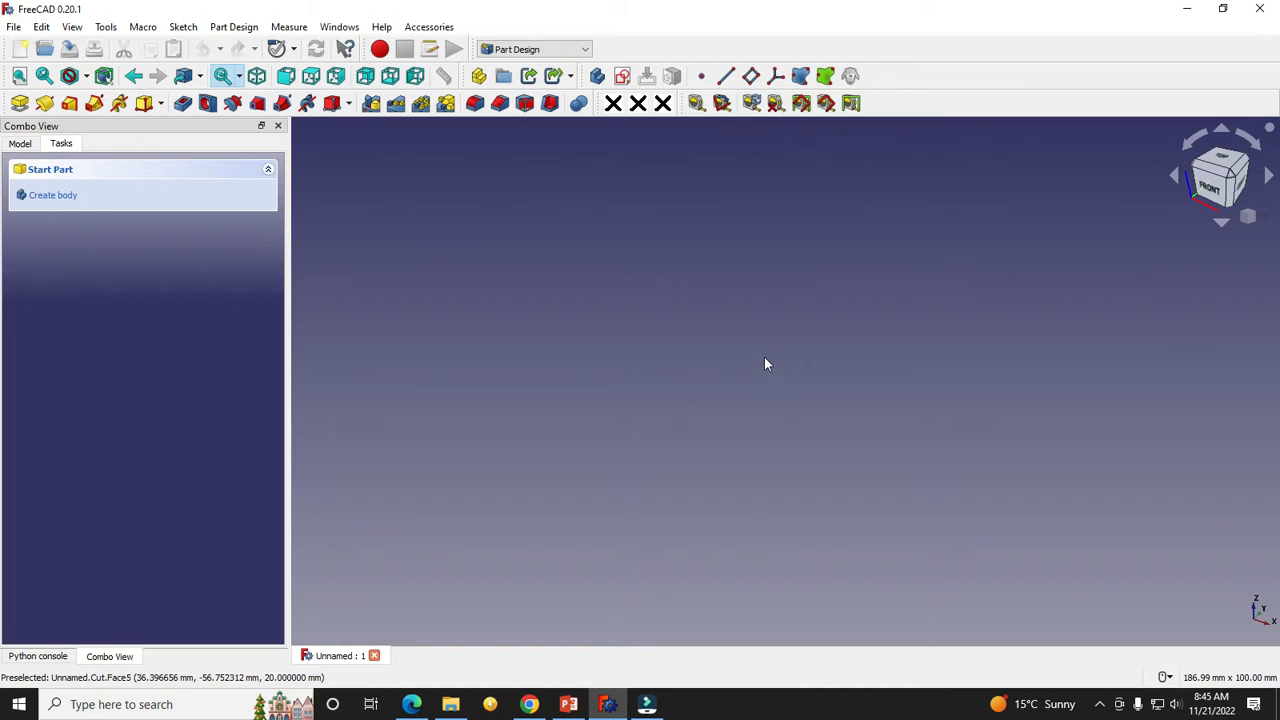
click(530, 49)
scroll(557, 318, up, 3)
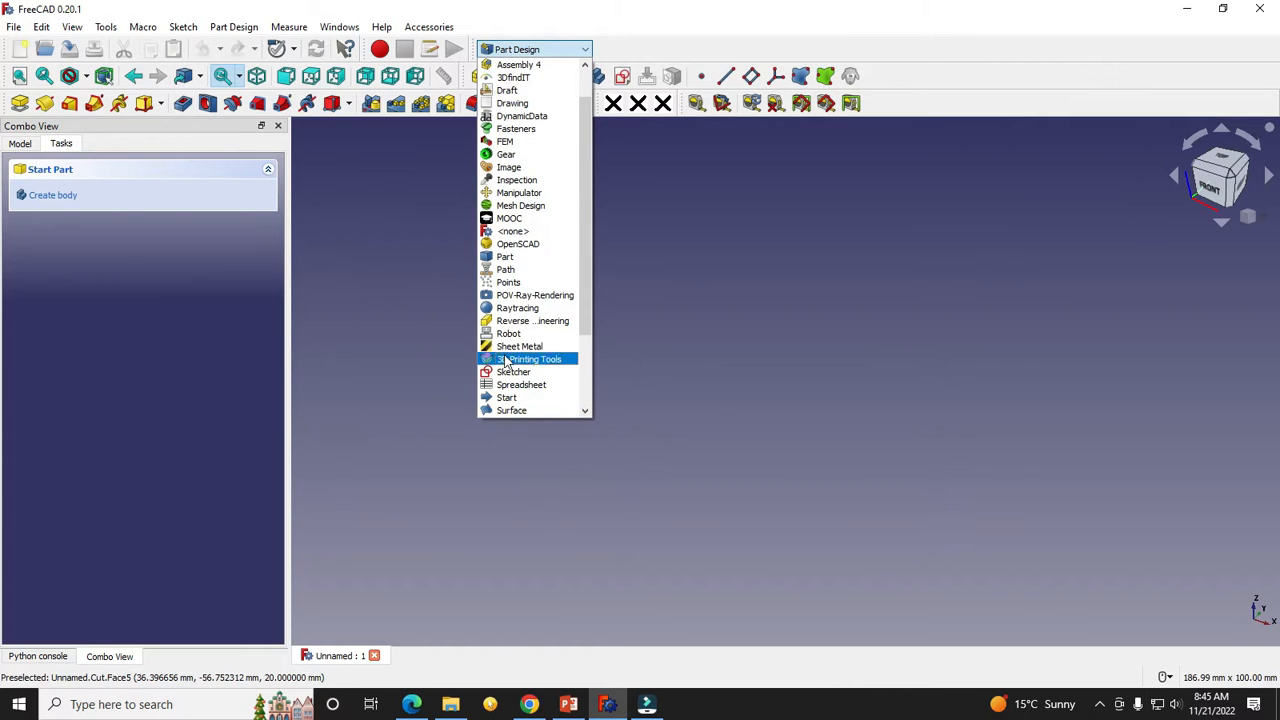
click(411, 437)
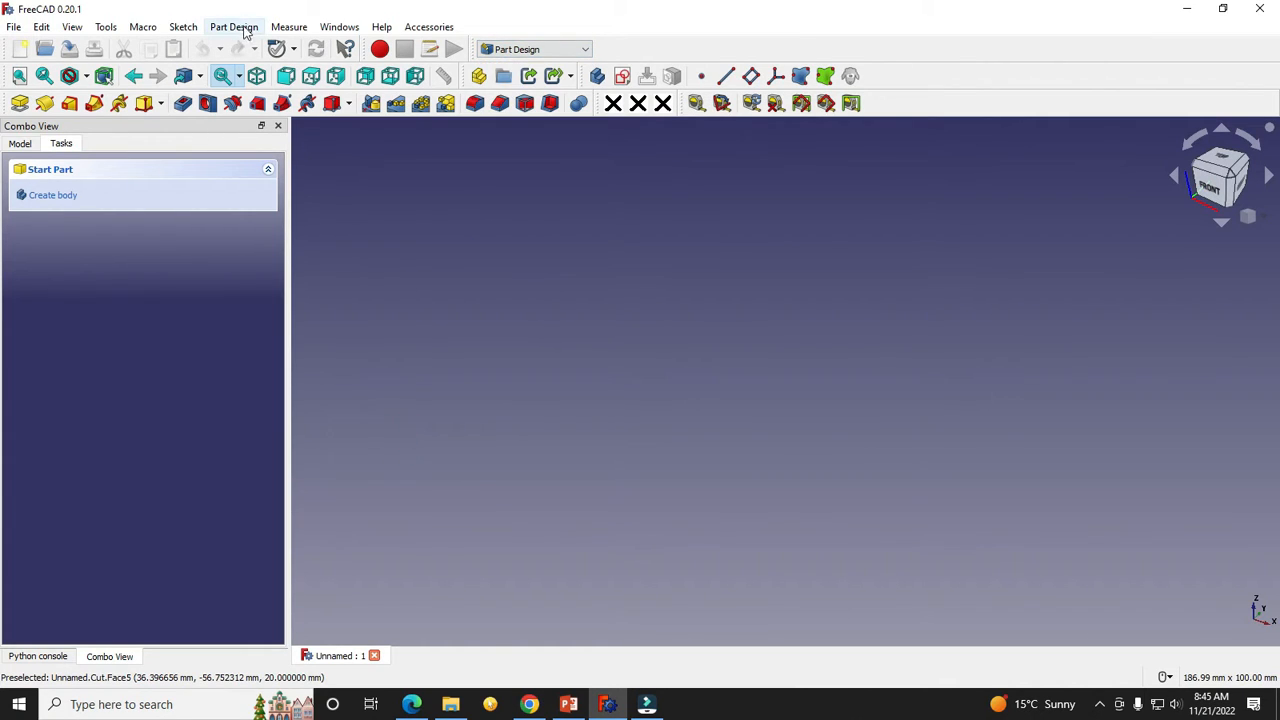
Step: Create an involute gear profile with 30 teeth and a module of 5 mm
click(234, 26)
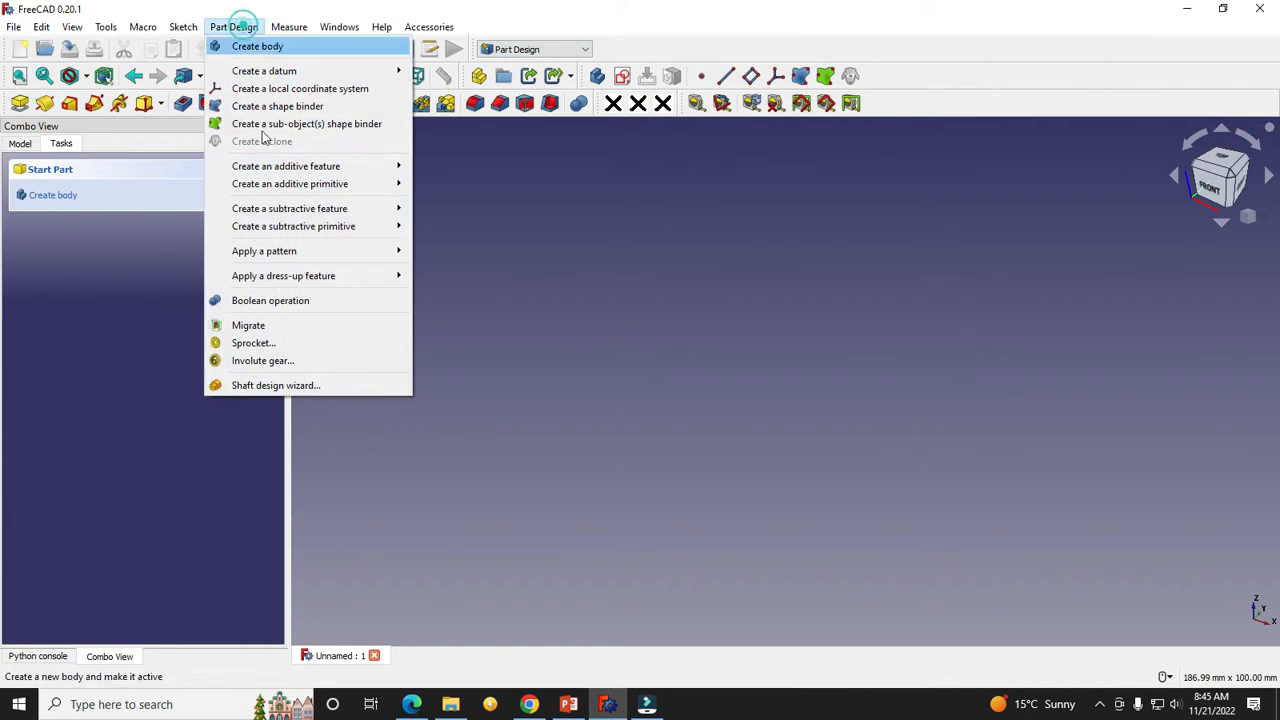
click(248, 362)
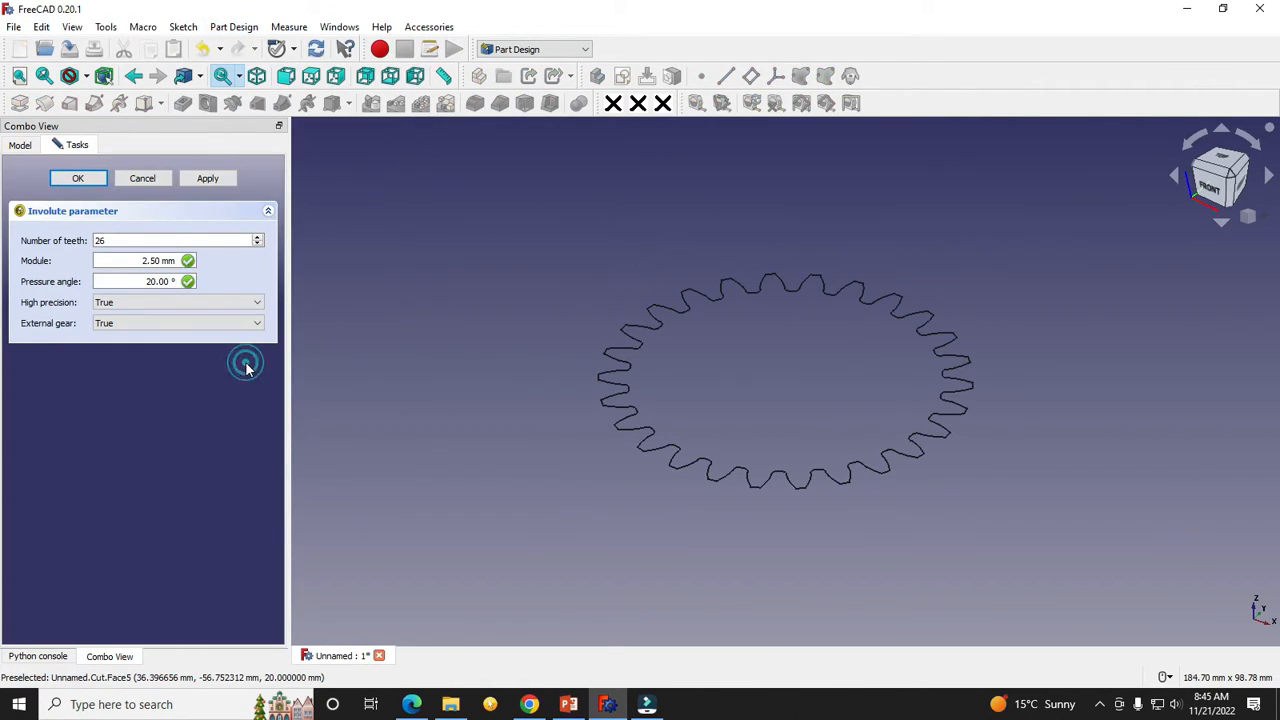
click(1216, 163)
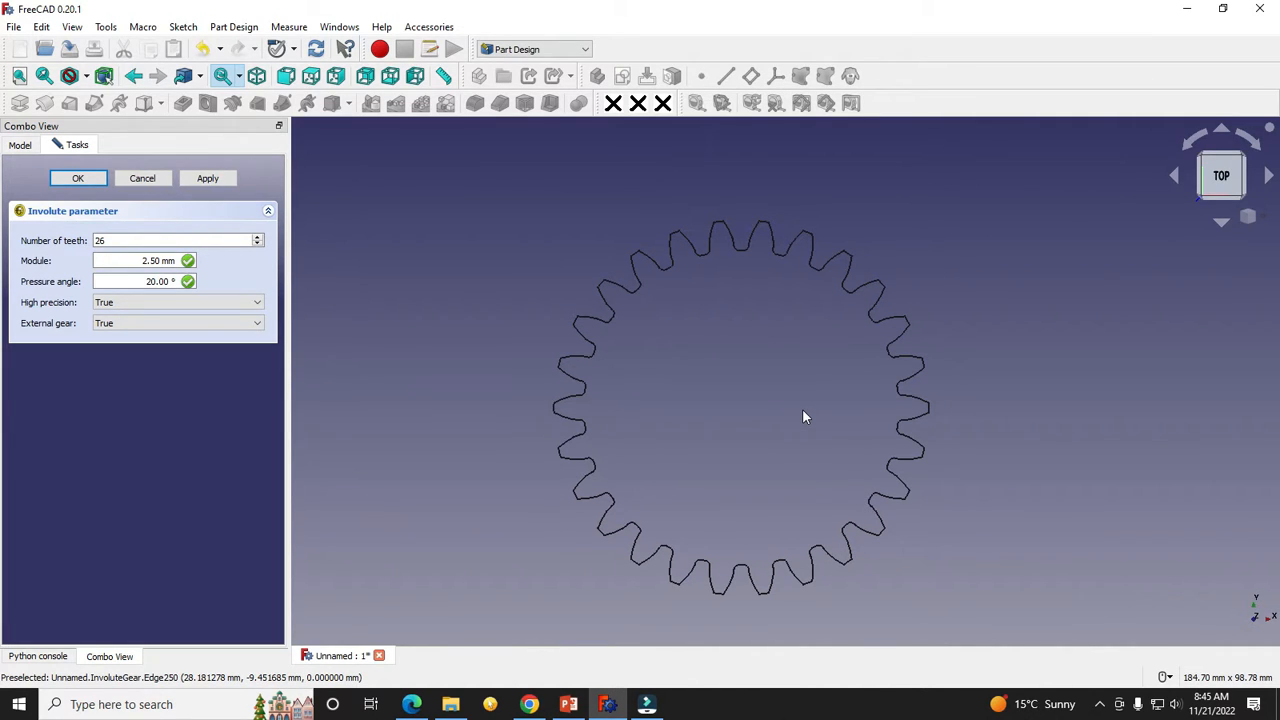
click(567, 705)
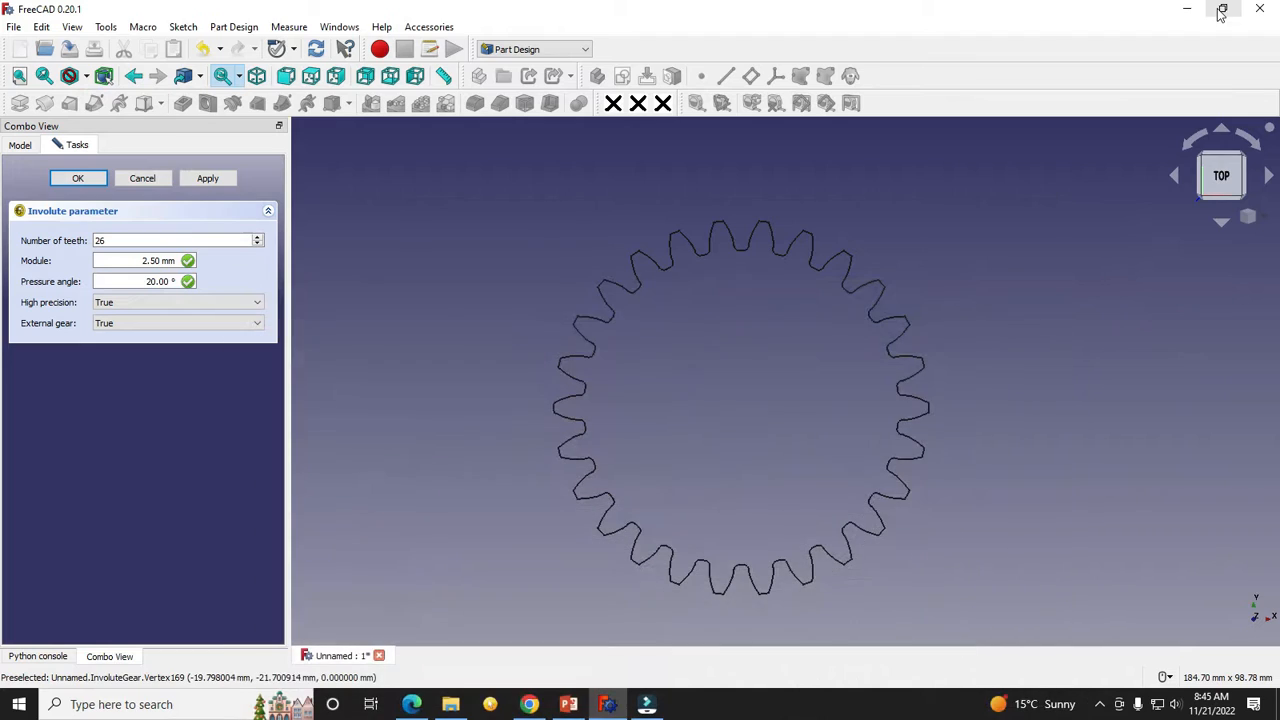
click(1221, 9)
click(118, 240)
double_click(118, 240)
text(3)
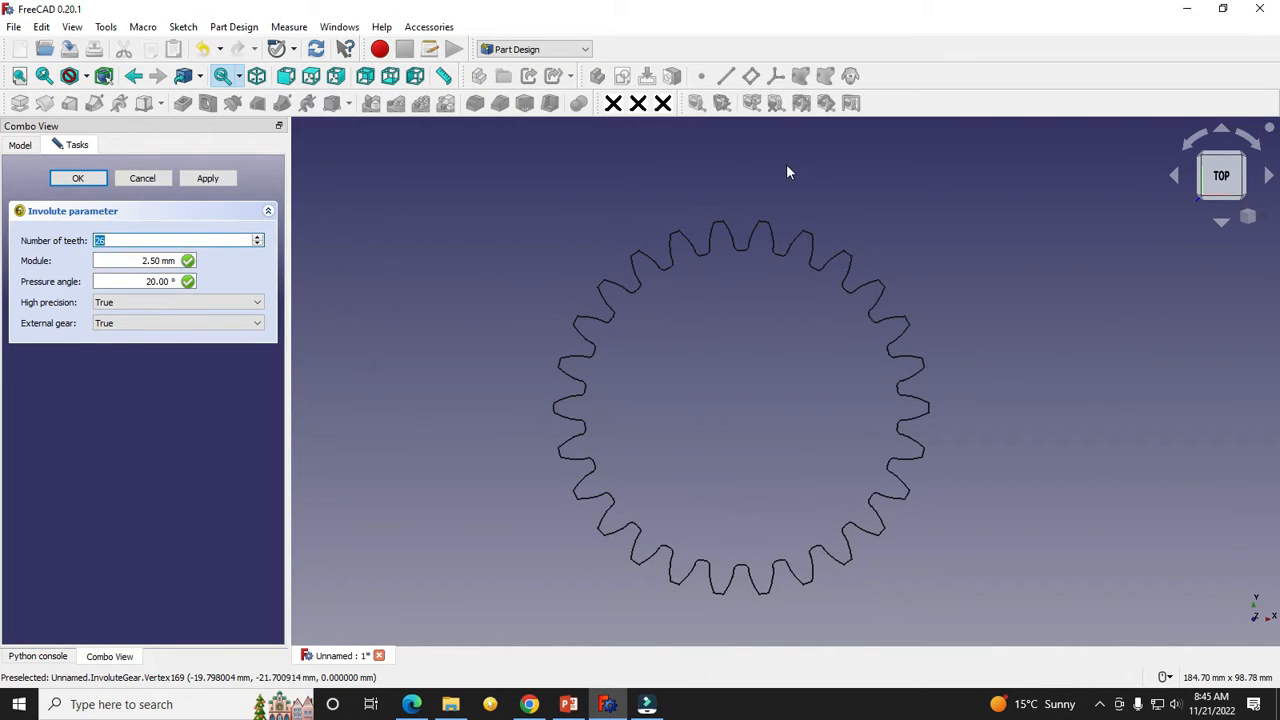
text(0)
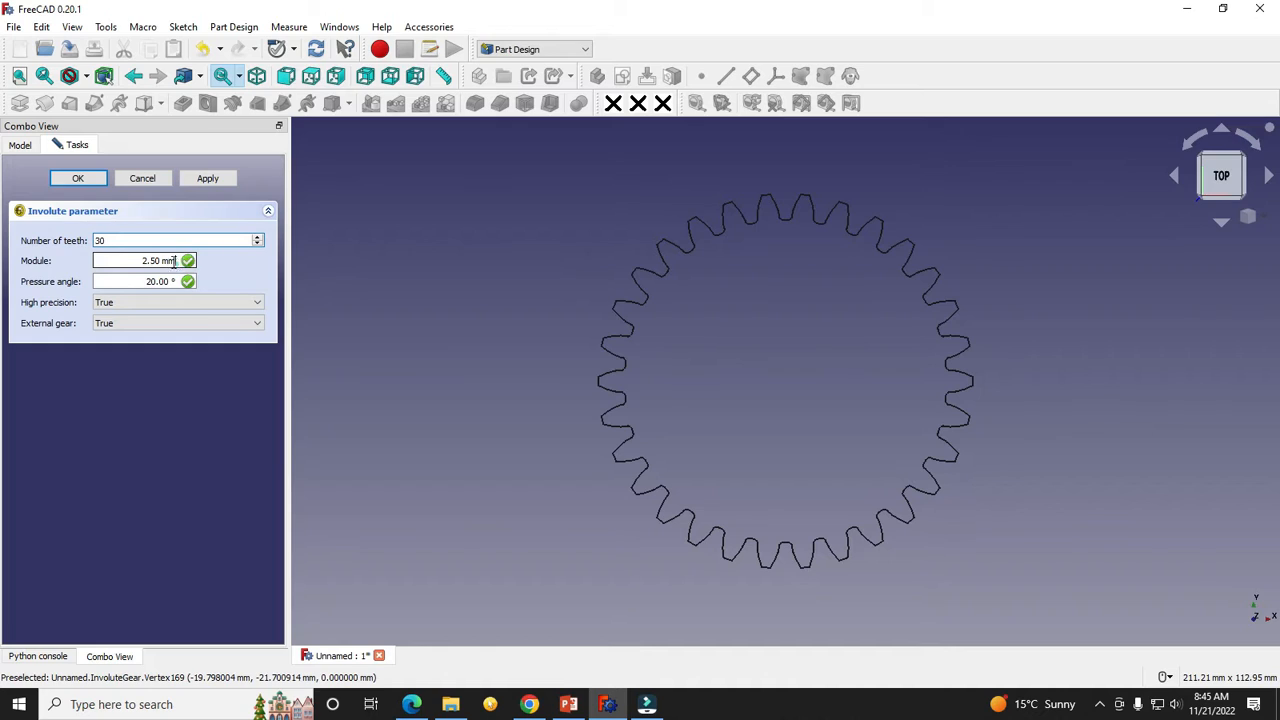
drag(174, 260, 129, 260)
text(5)
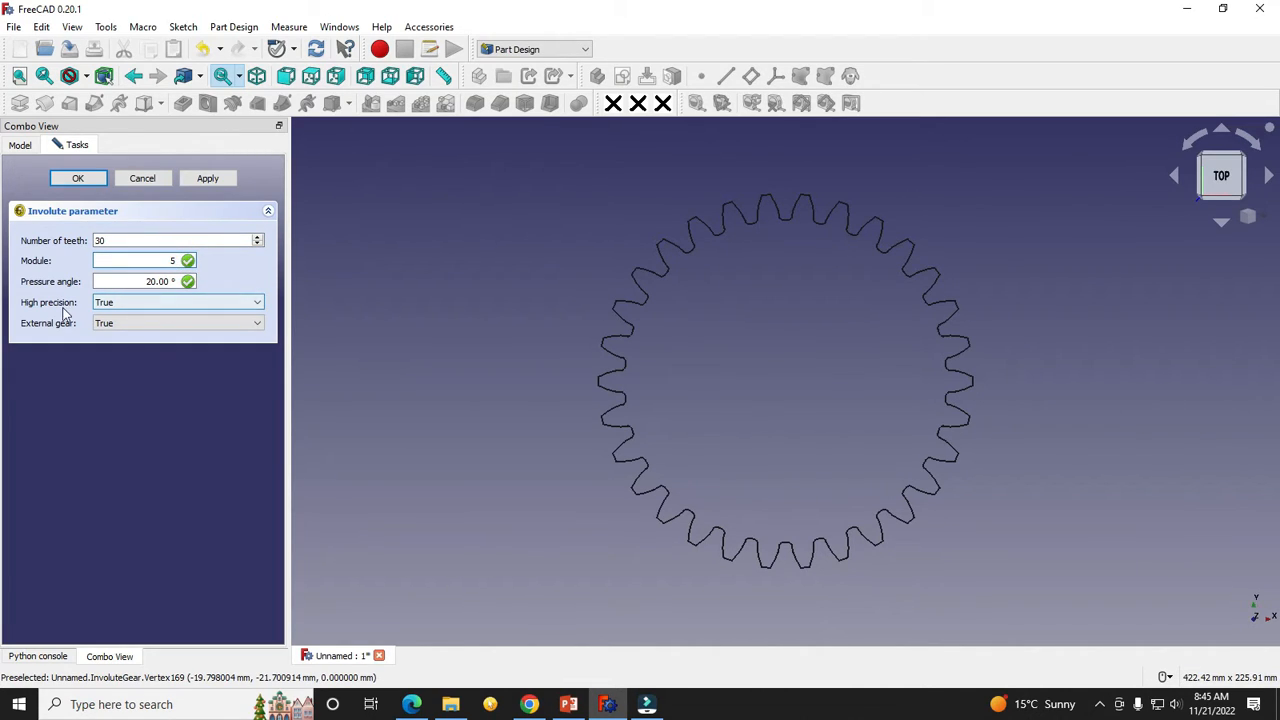
Step: Set the gear's high precision option to False and inspect its tooth outline up close
click(170, 310)
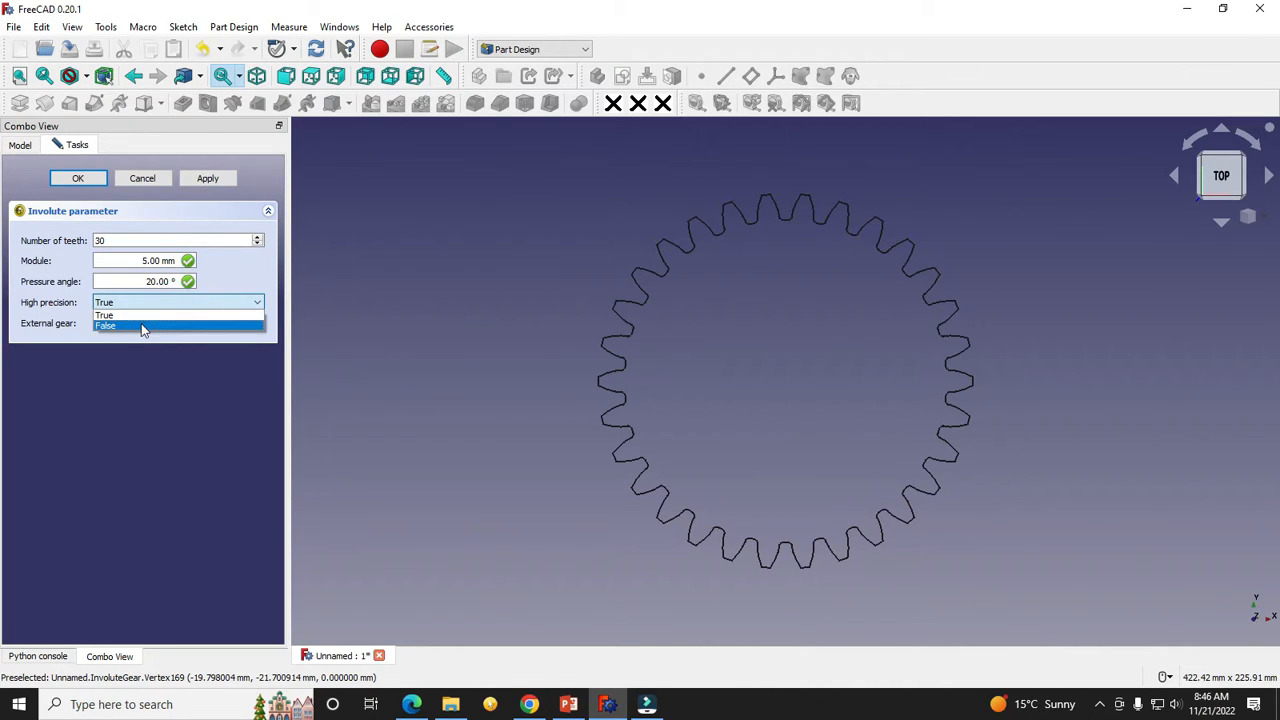
click(141, 323)
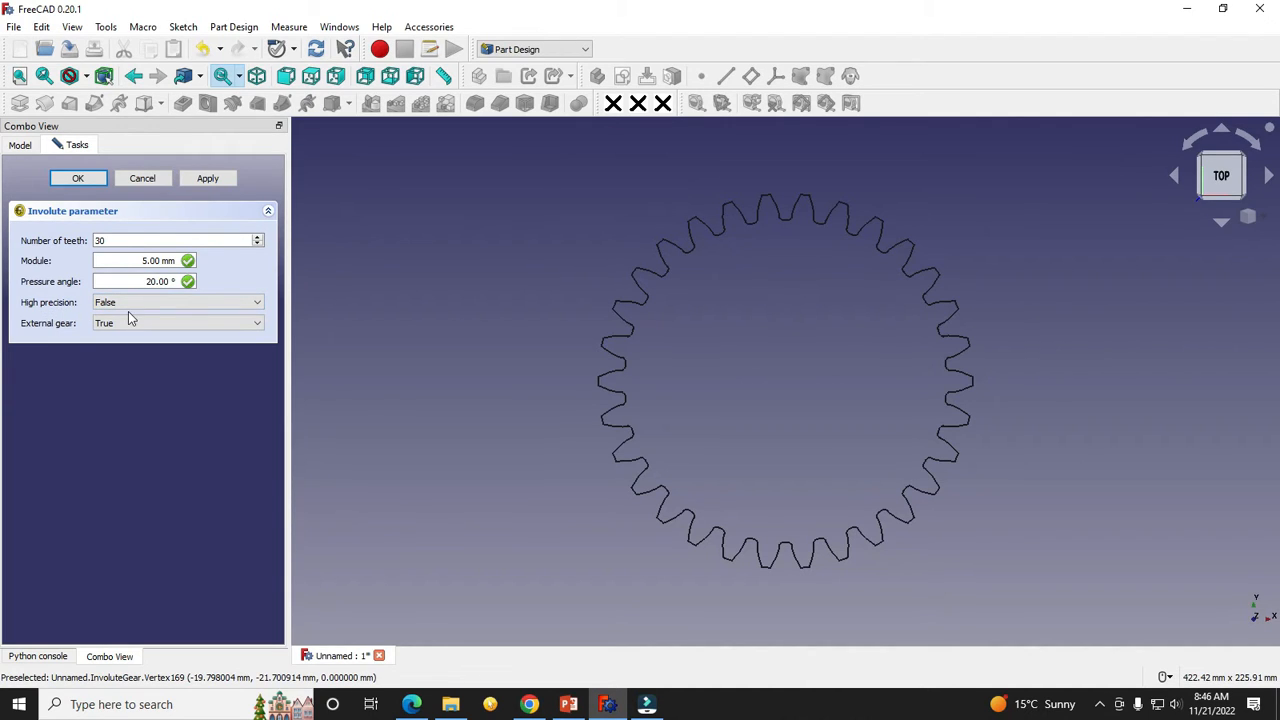
scroll(690, 262, up, 4)
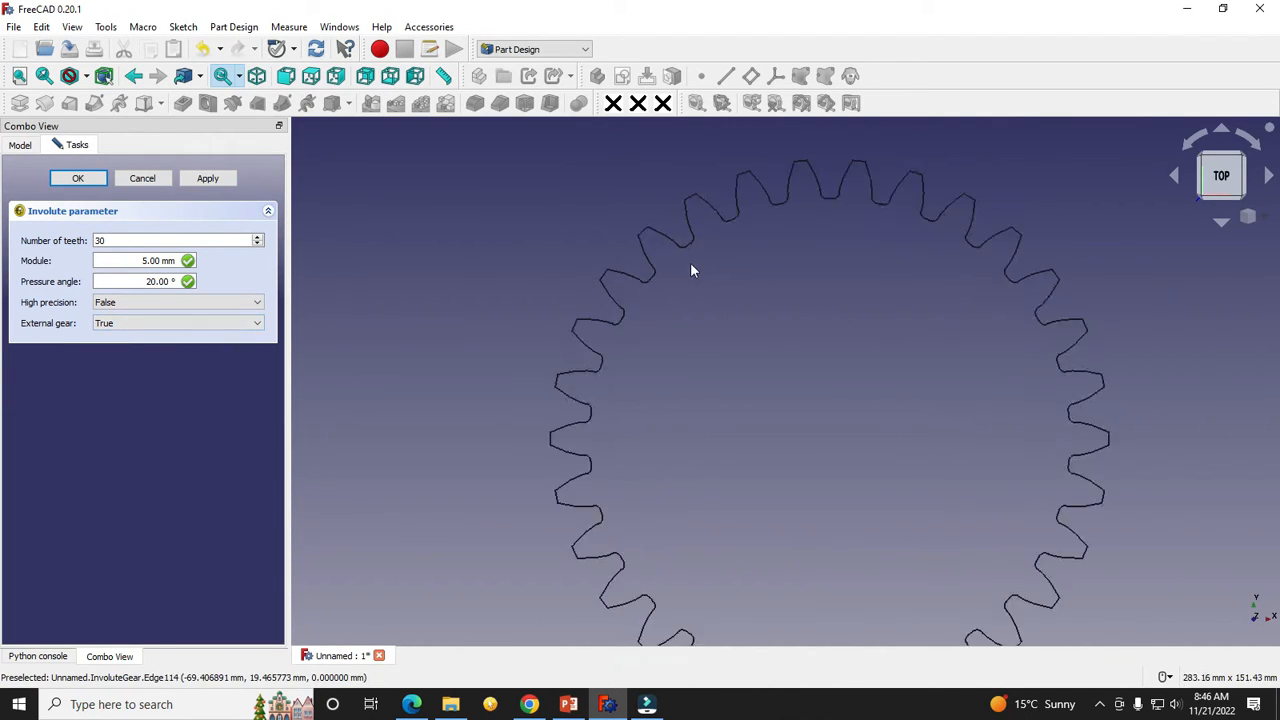
scroll(495, 321, down, 4)
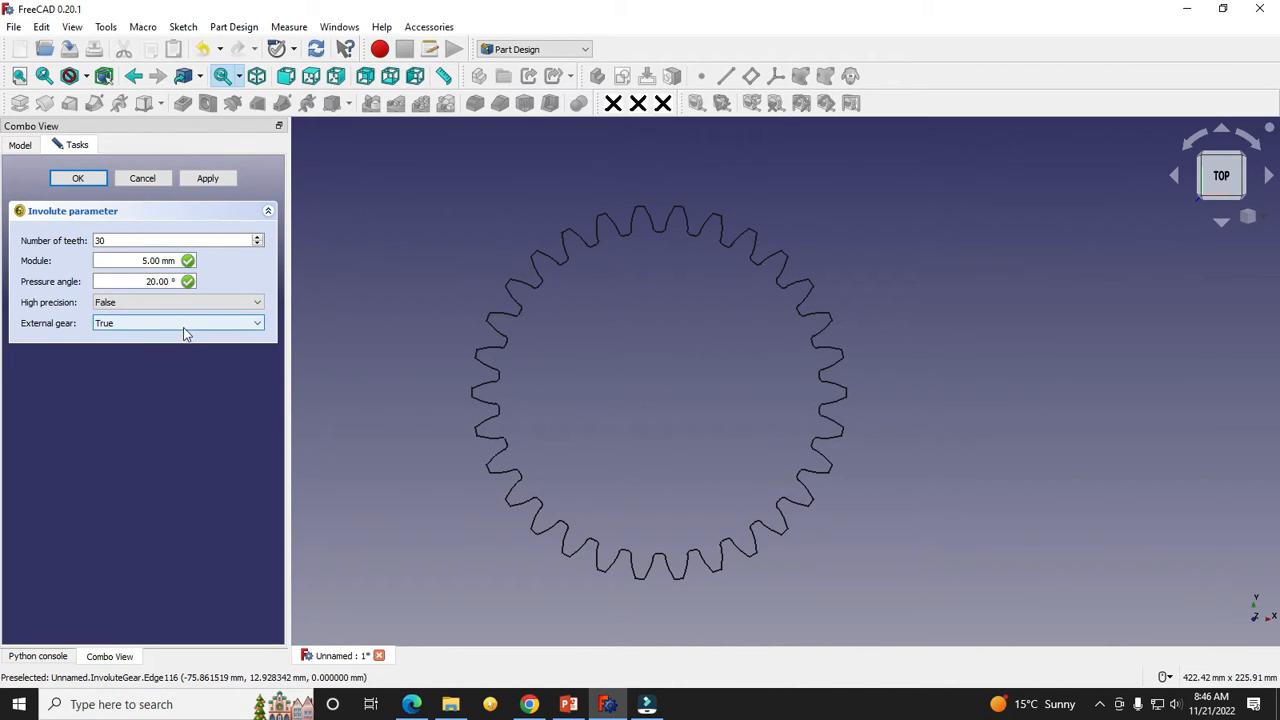
Step: Try the gear profile as an internal gear, inspect its teeth, and return the External gear option to True
click(124, 329)
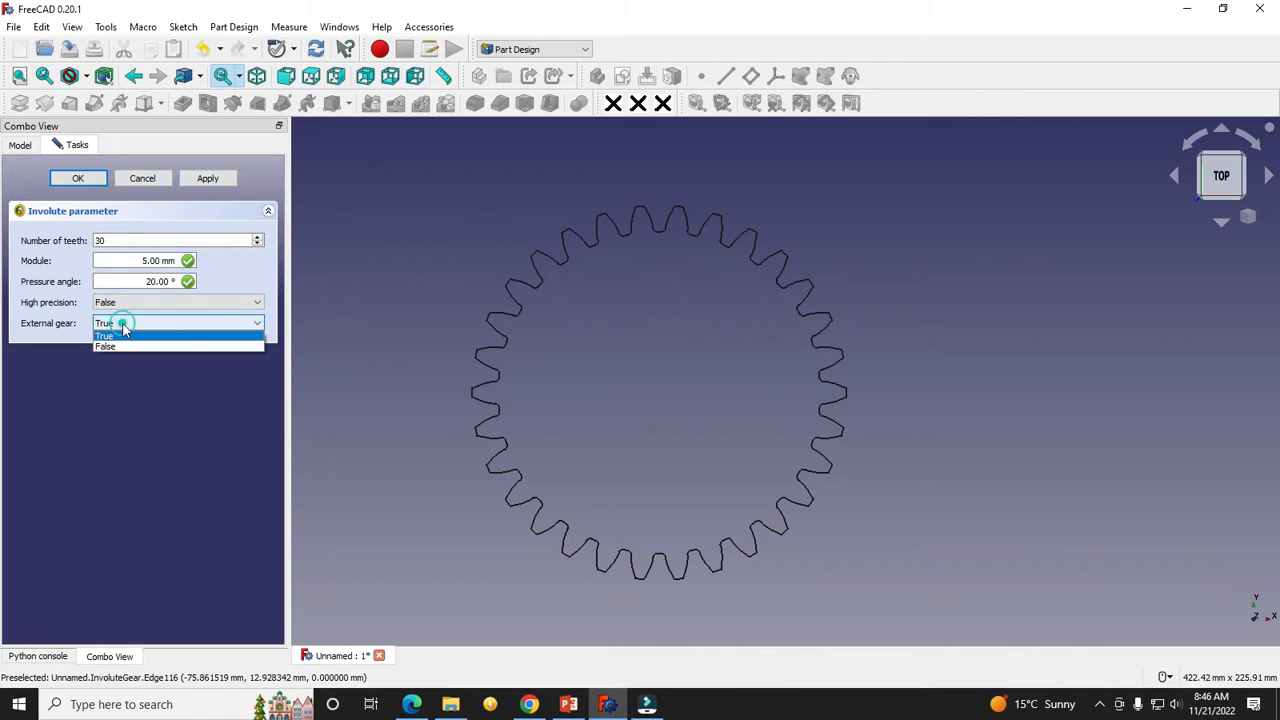
click(114, 344)
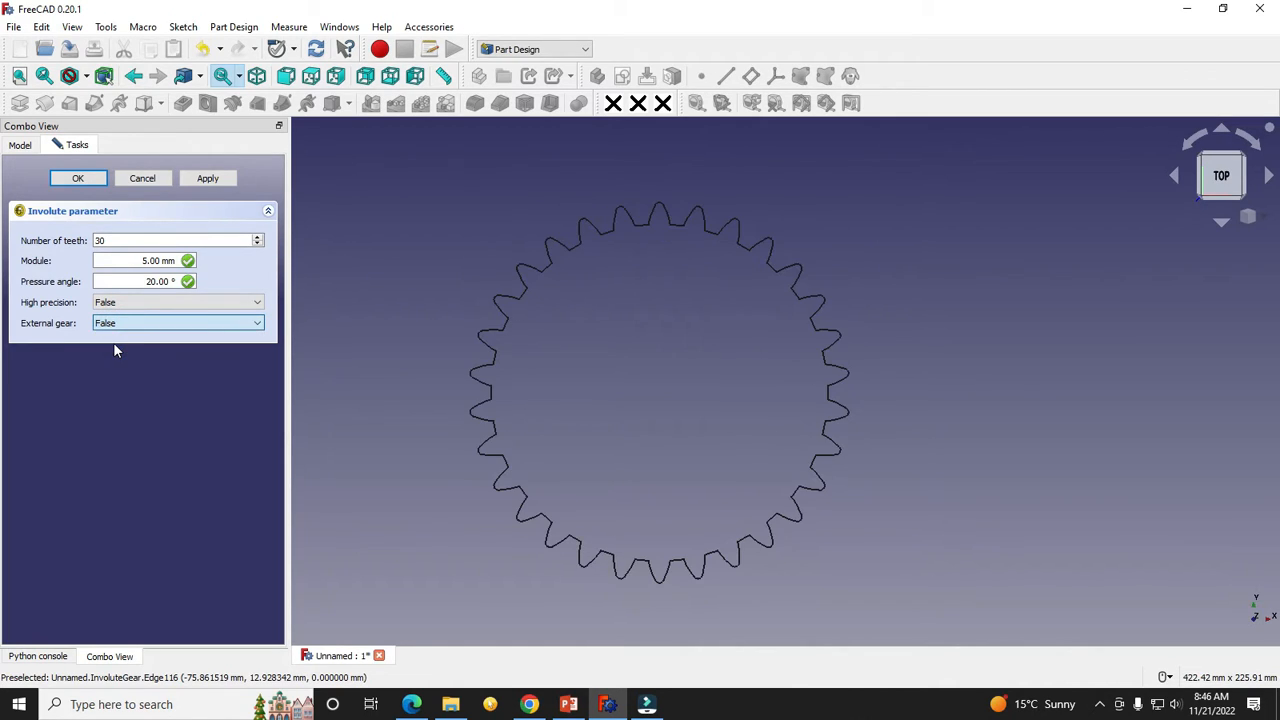
scroll(501, 301, up, 3)
scroll(501, 304, up, 1)
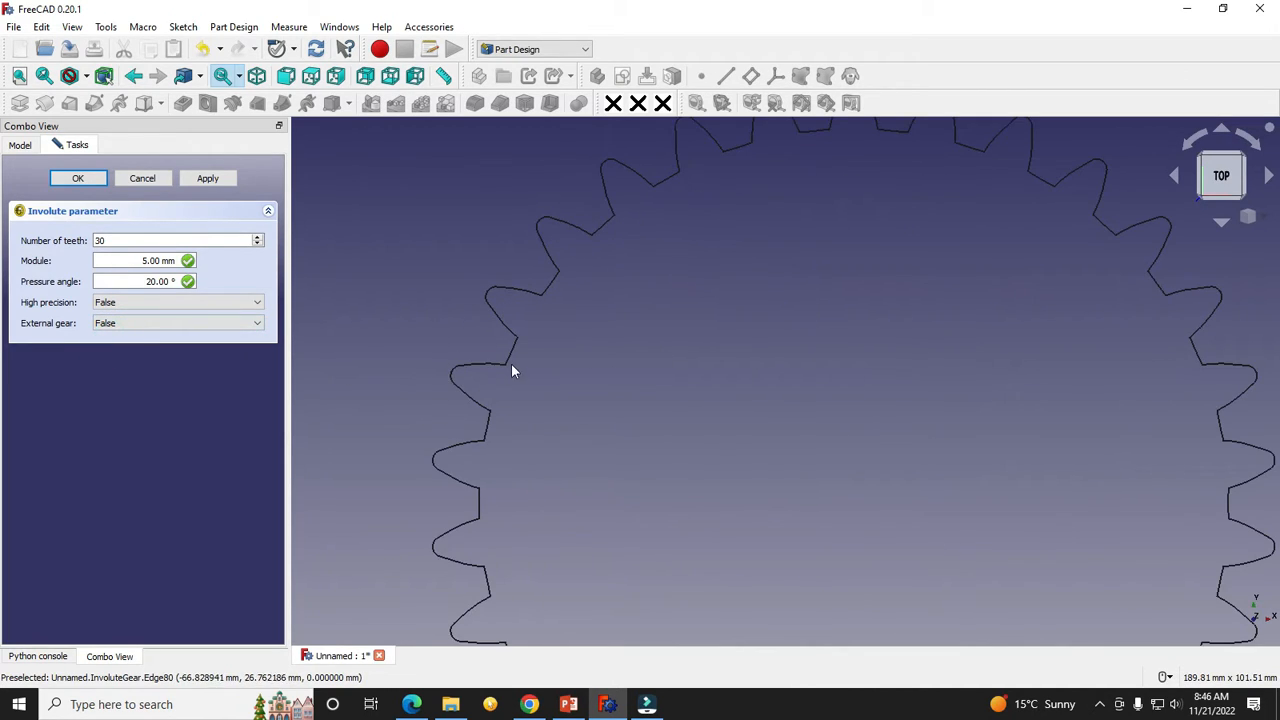
click(178, 322)
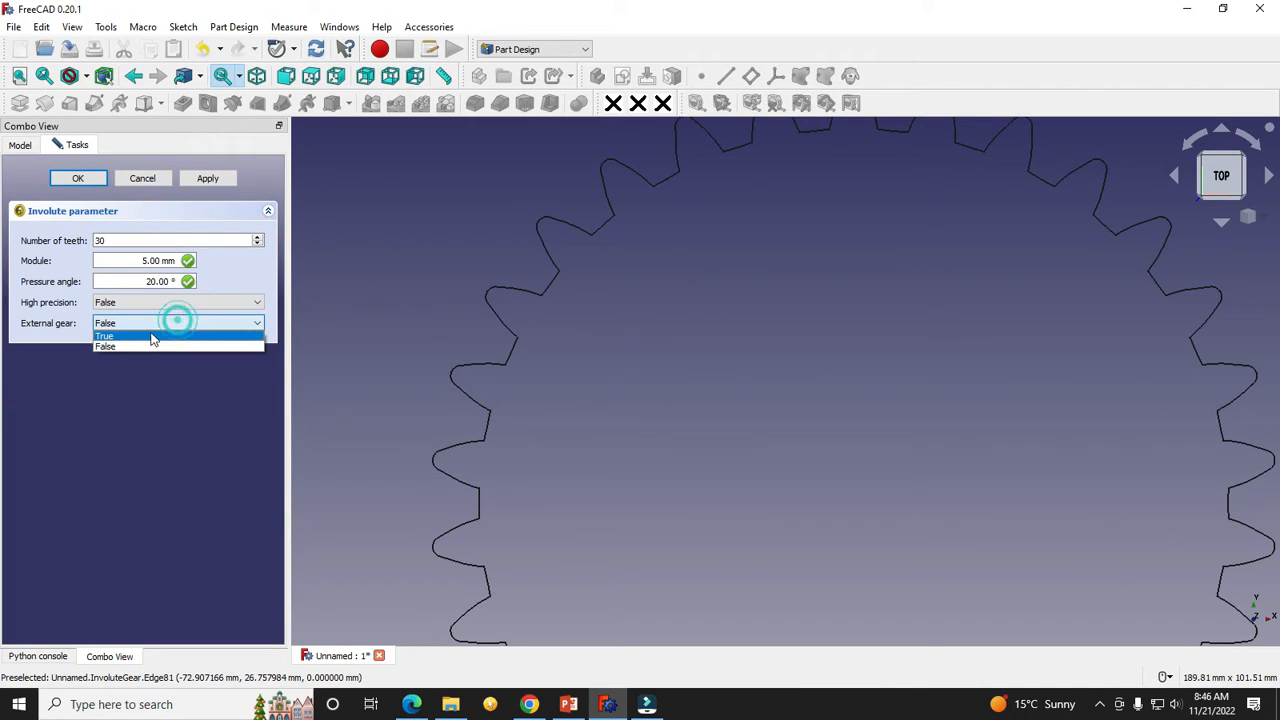
click(147, 332)
scroll(442, 327, down, 3)
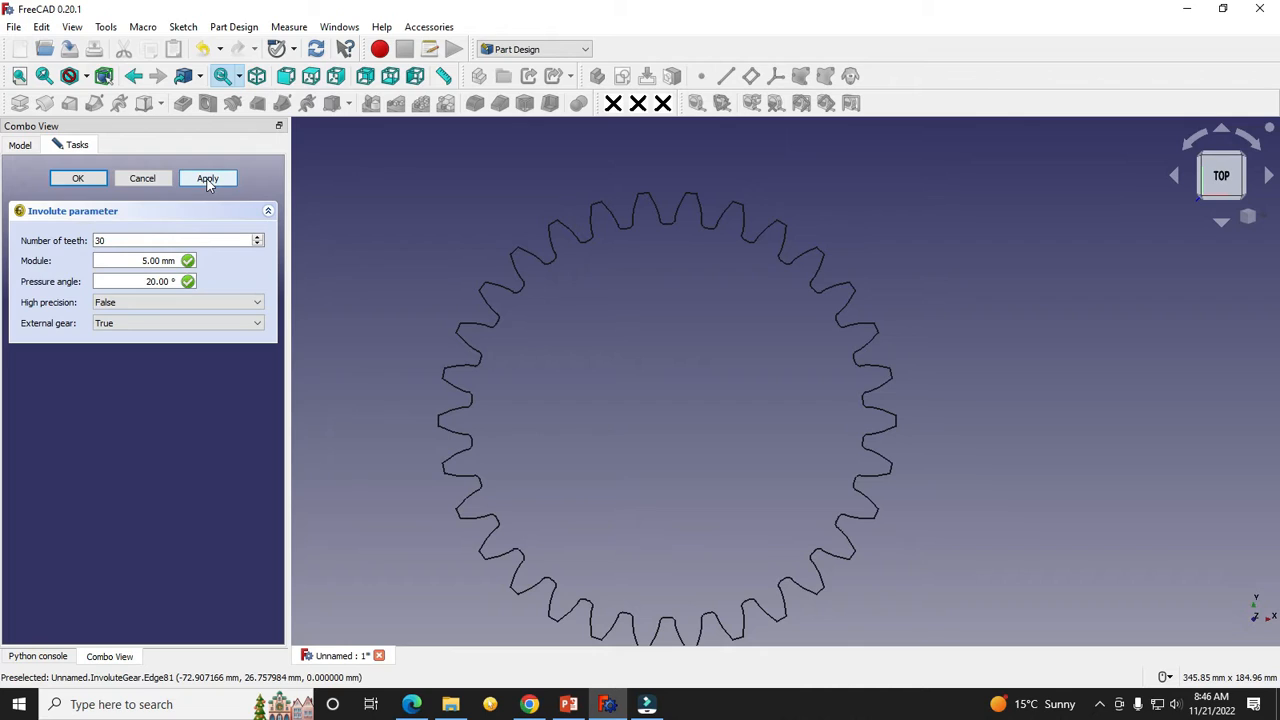
Step: Accept the involute gear parameters and show the profile in isometric view
click(80, 178)
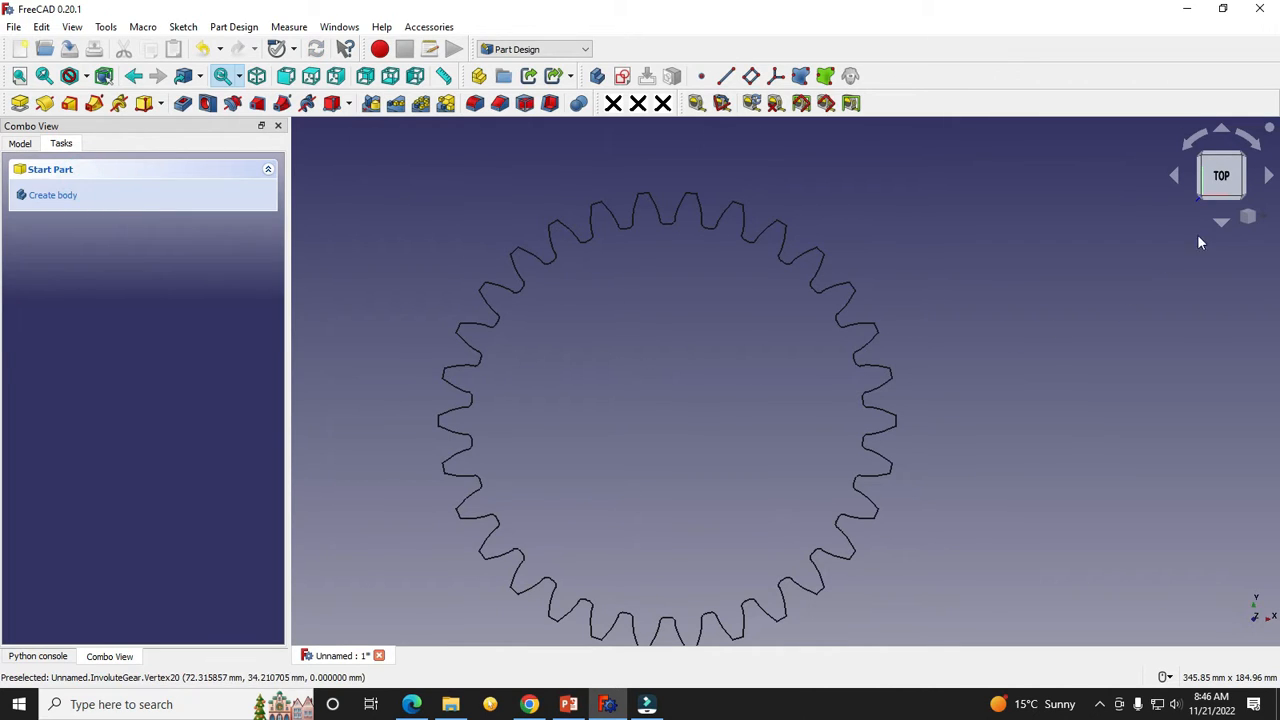
click(1267, 218)
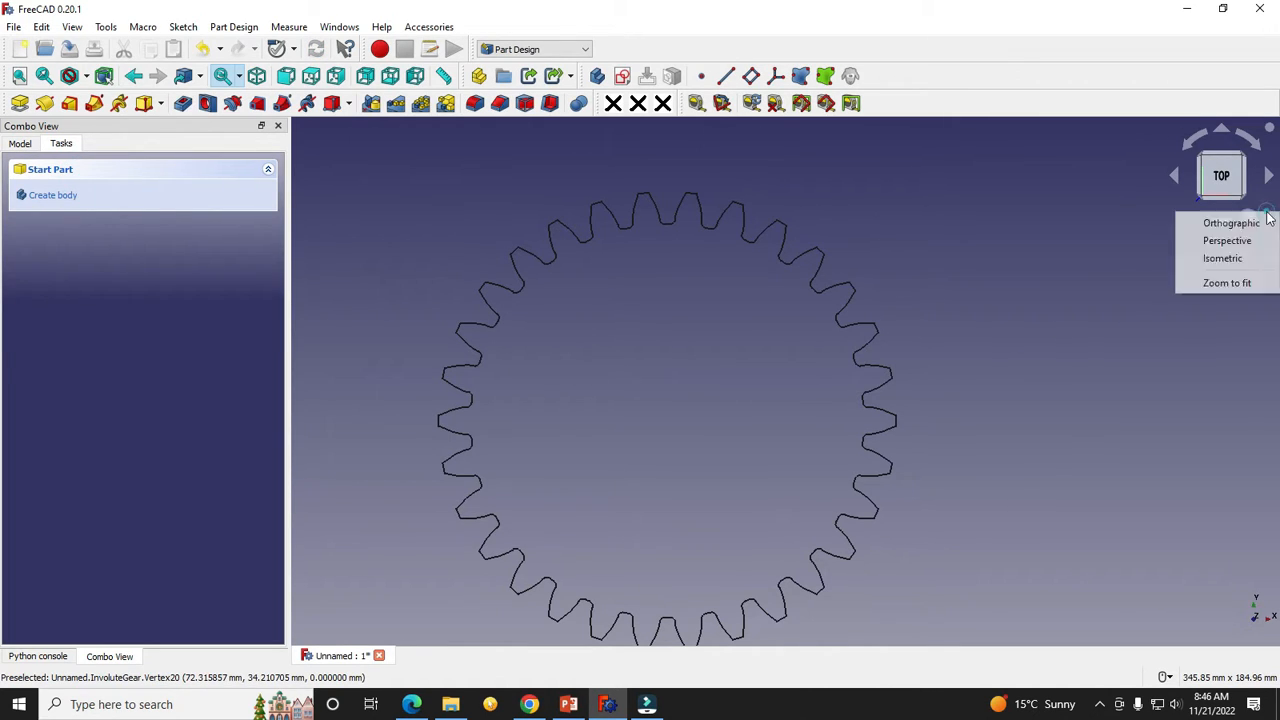
click(1226, 262)
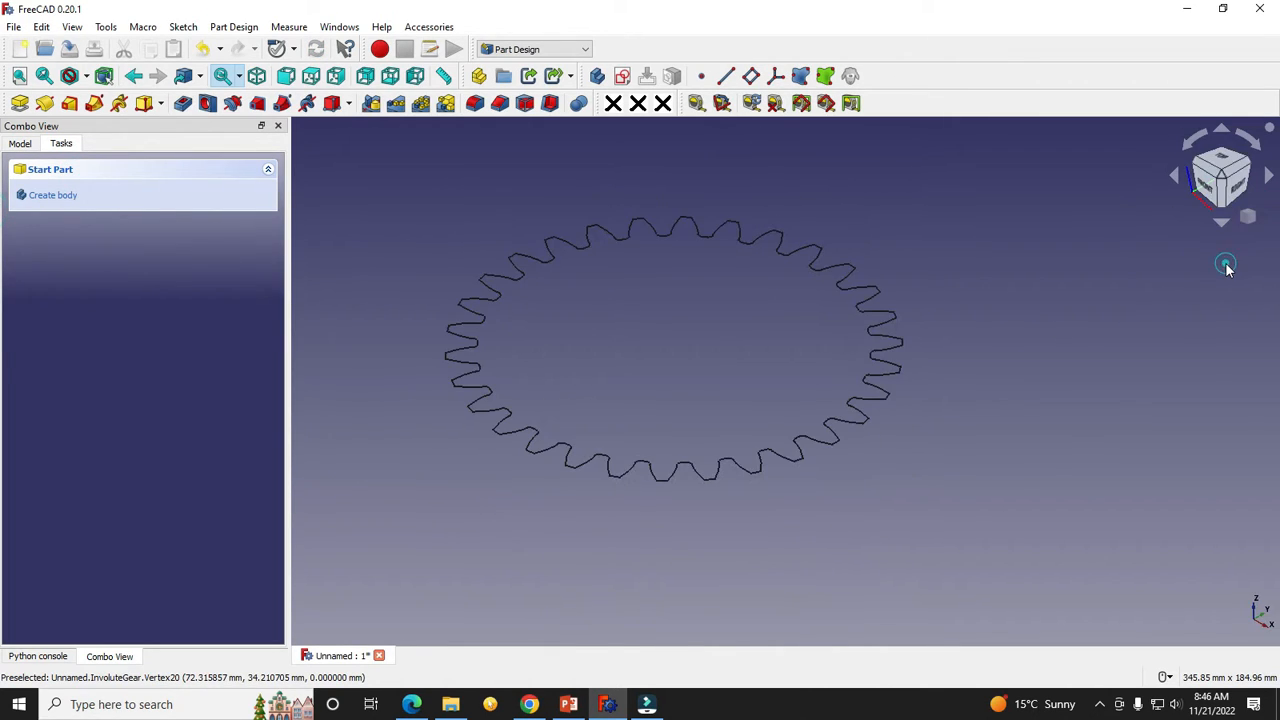
Step: Extrude the InvoluteGear profile 20 mm along its normal as a solid, using the Part workbench
click(20, 144)
click(86, 214)
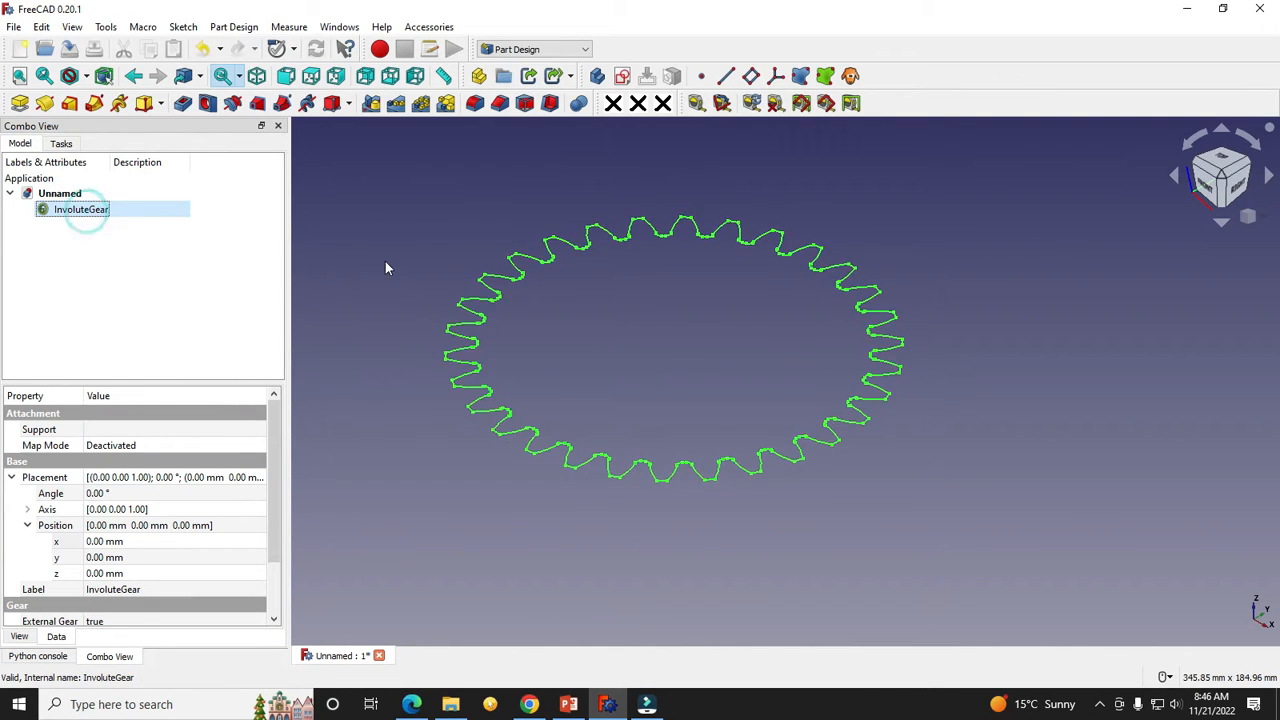
click(534, 49)
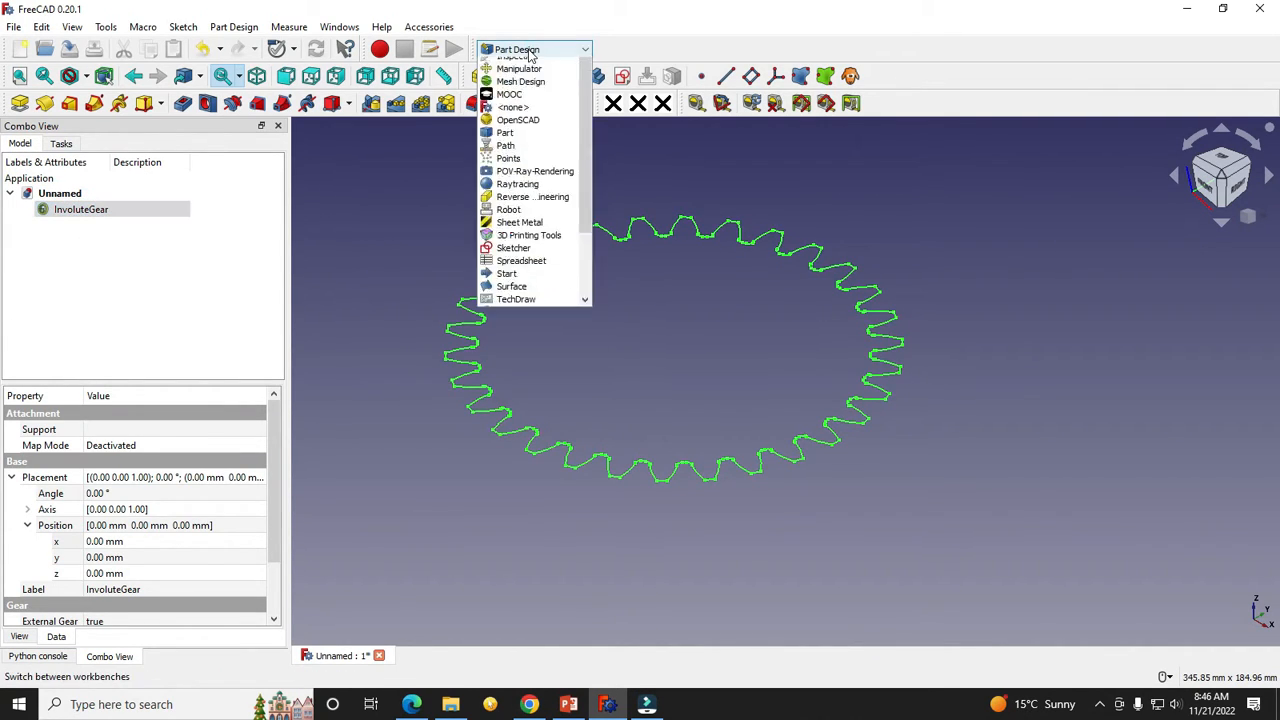
click(506, 193)
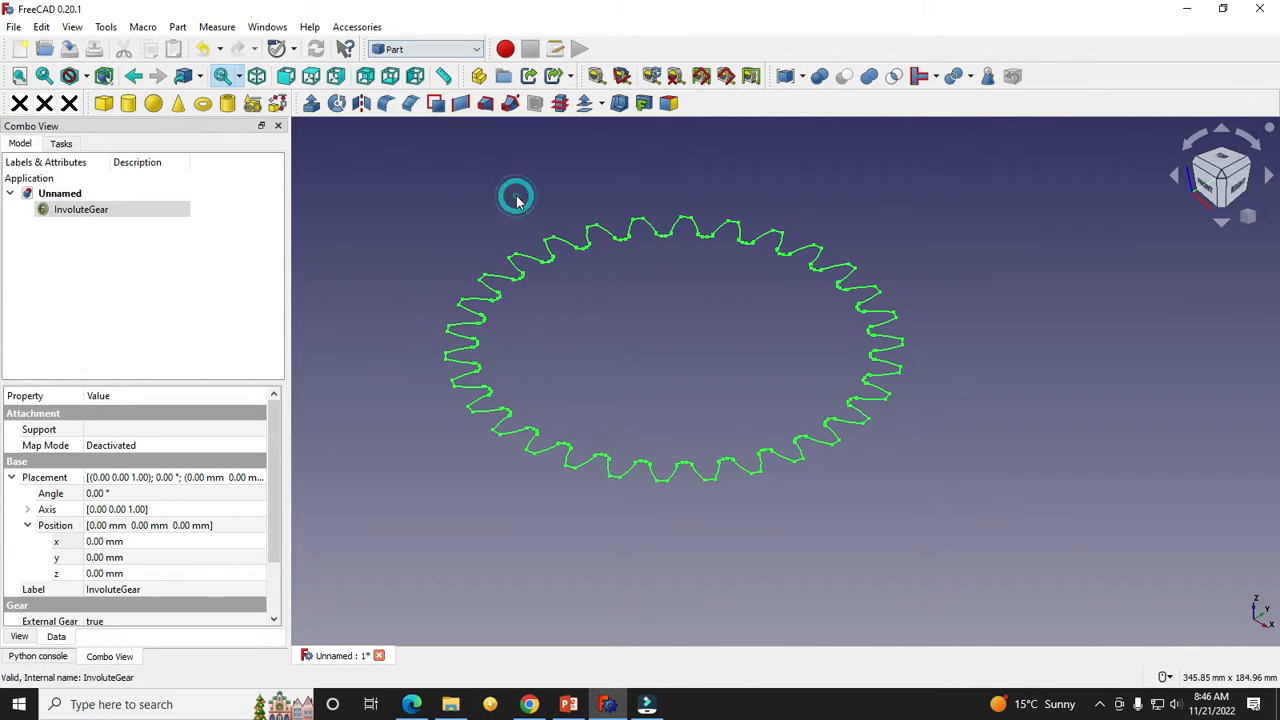
click(311, 103)
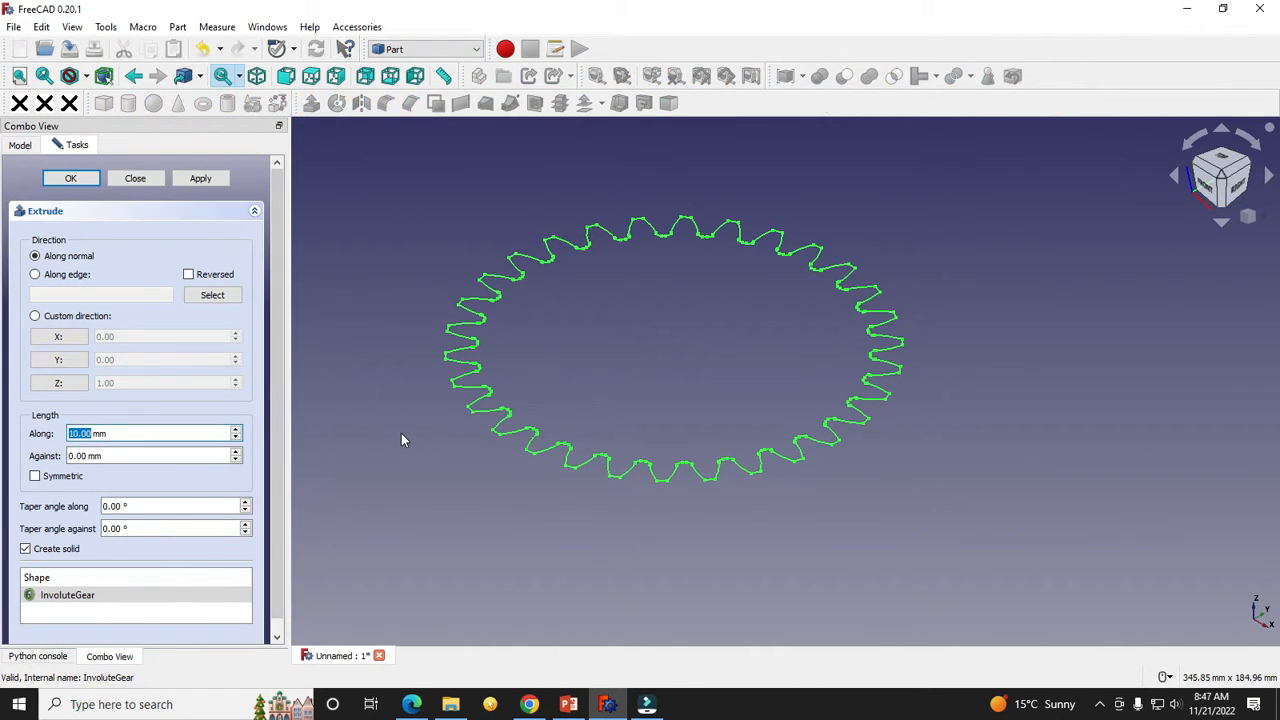
click(197, 179)
click(72, 178)
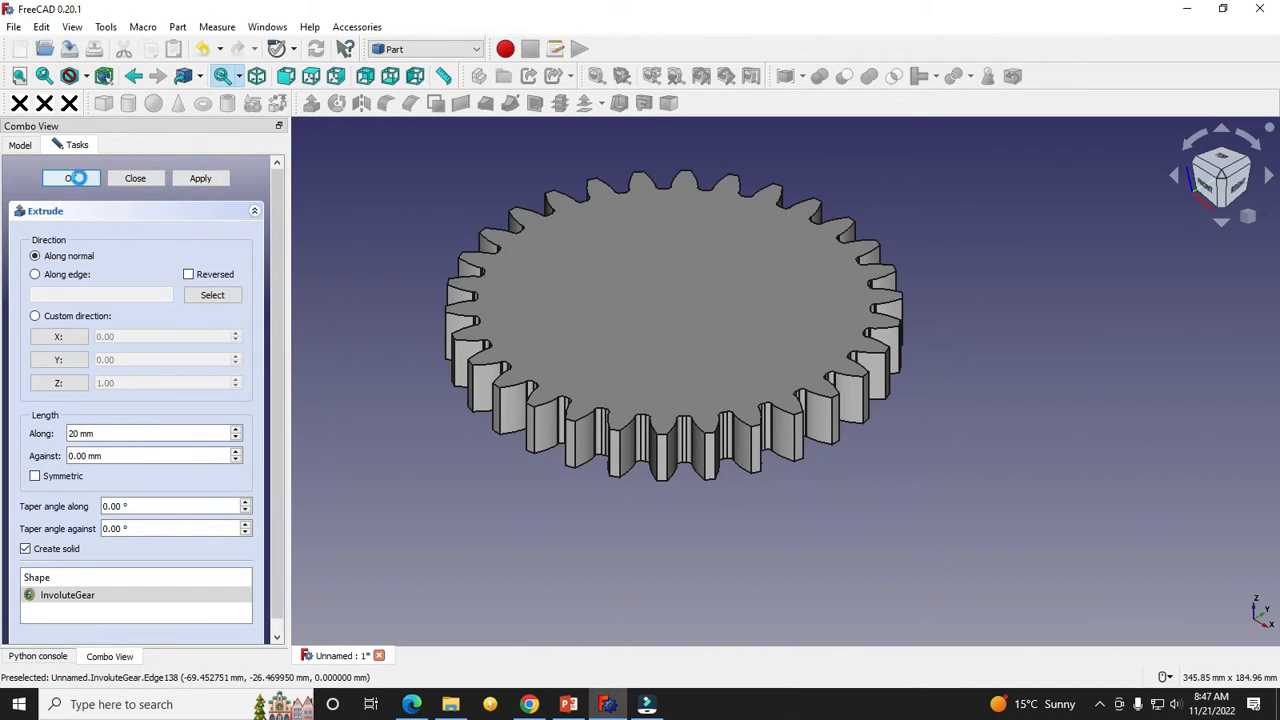
Step: Examine the extruded gear from above and in isometric view, and check the second extrusion, Extrude001, in the model tree
middle_drag(714, 369, 556, 303)
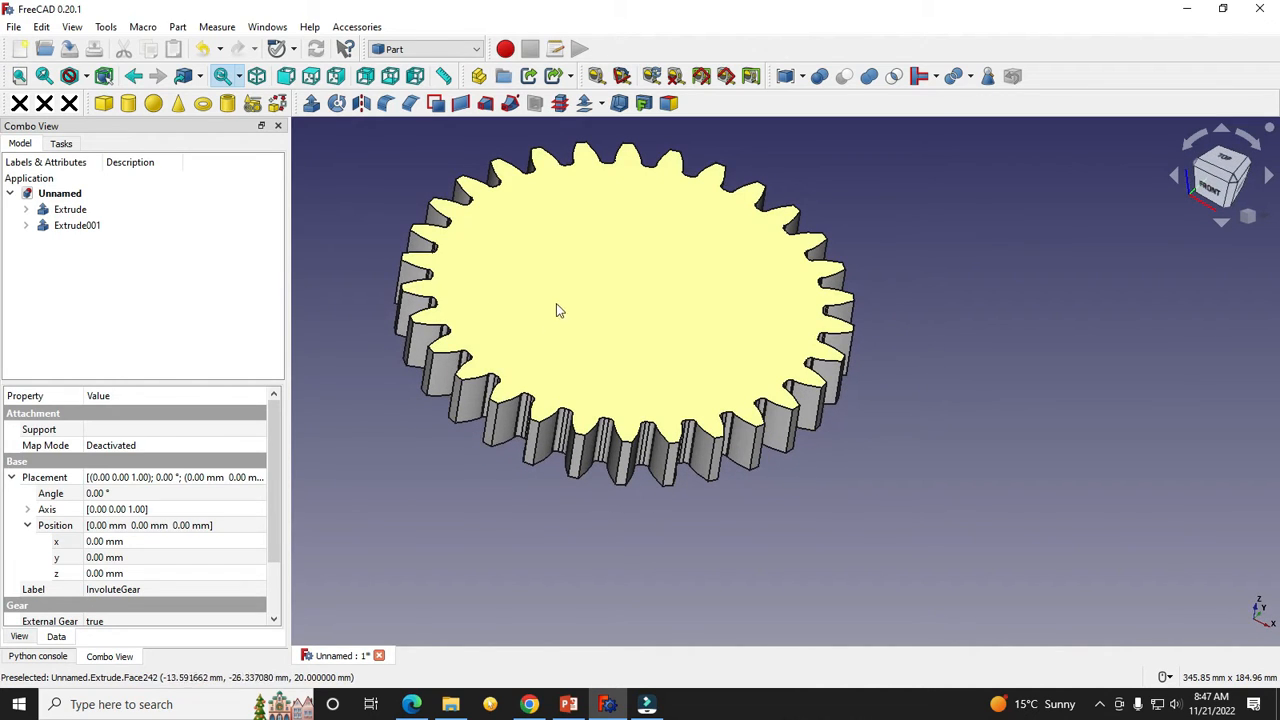
click(642, 280)
click(642, 282)
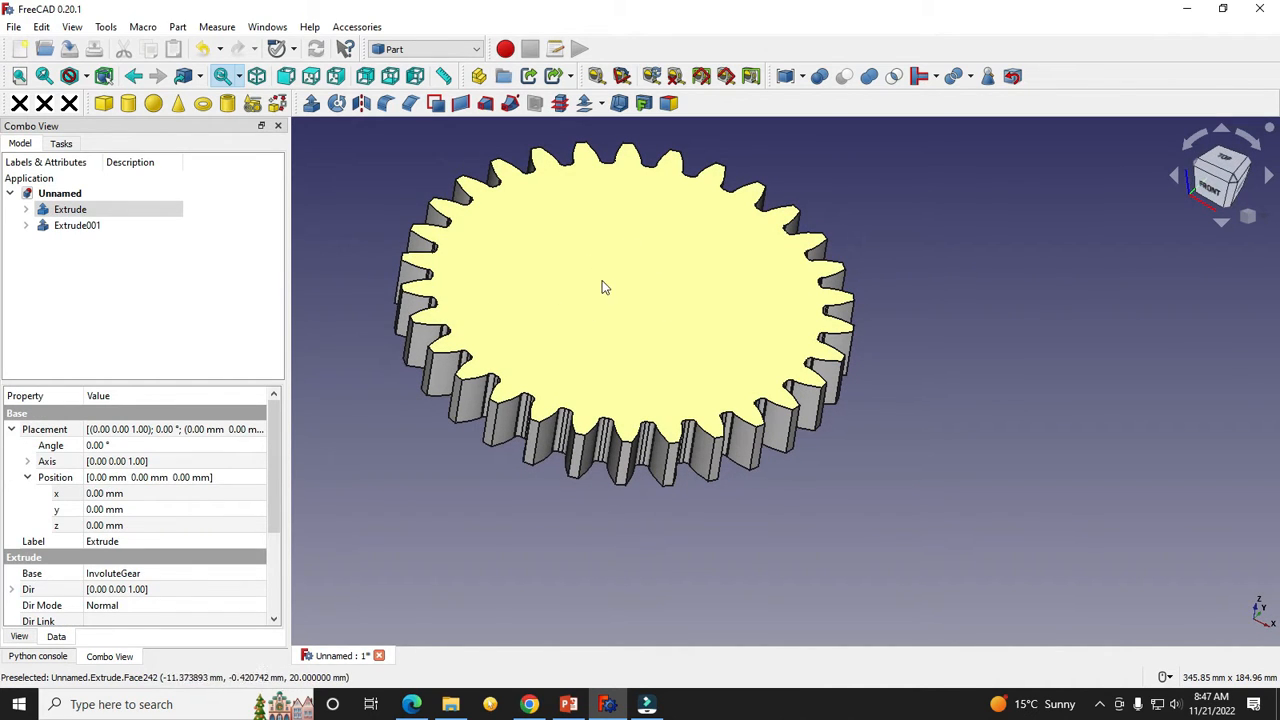
click(1230, 150)
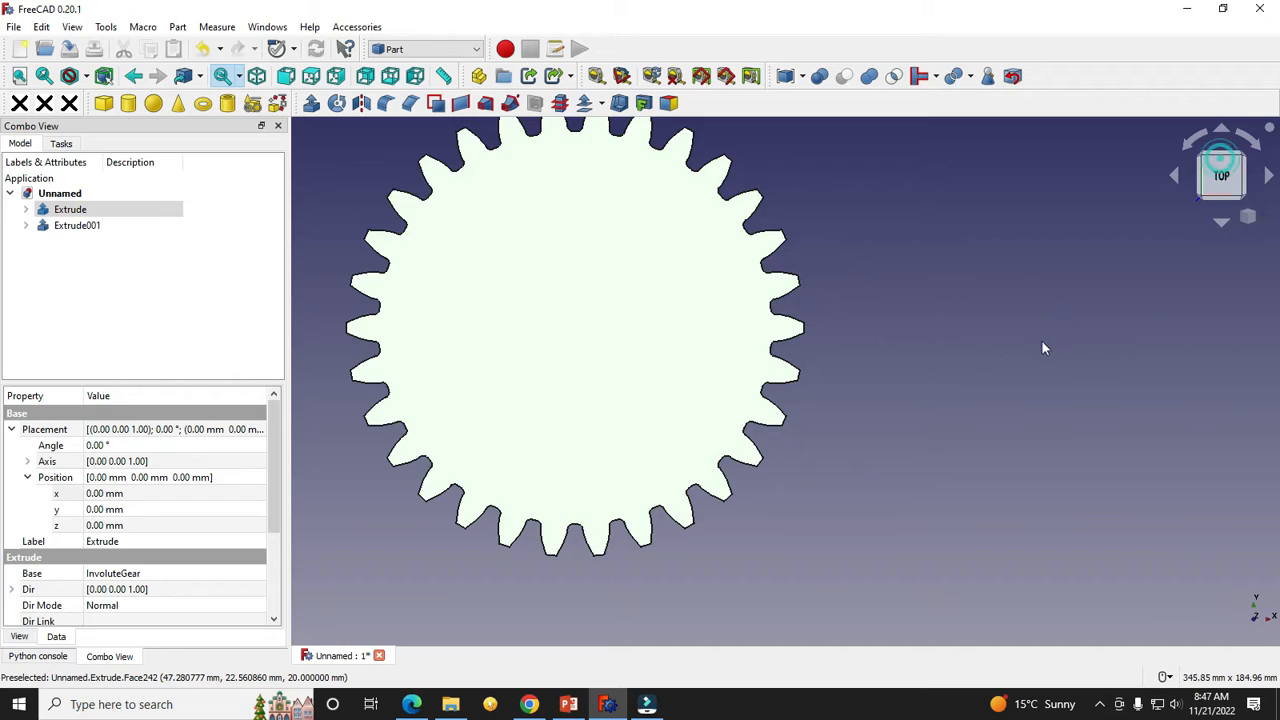
click(1042, 341)
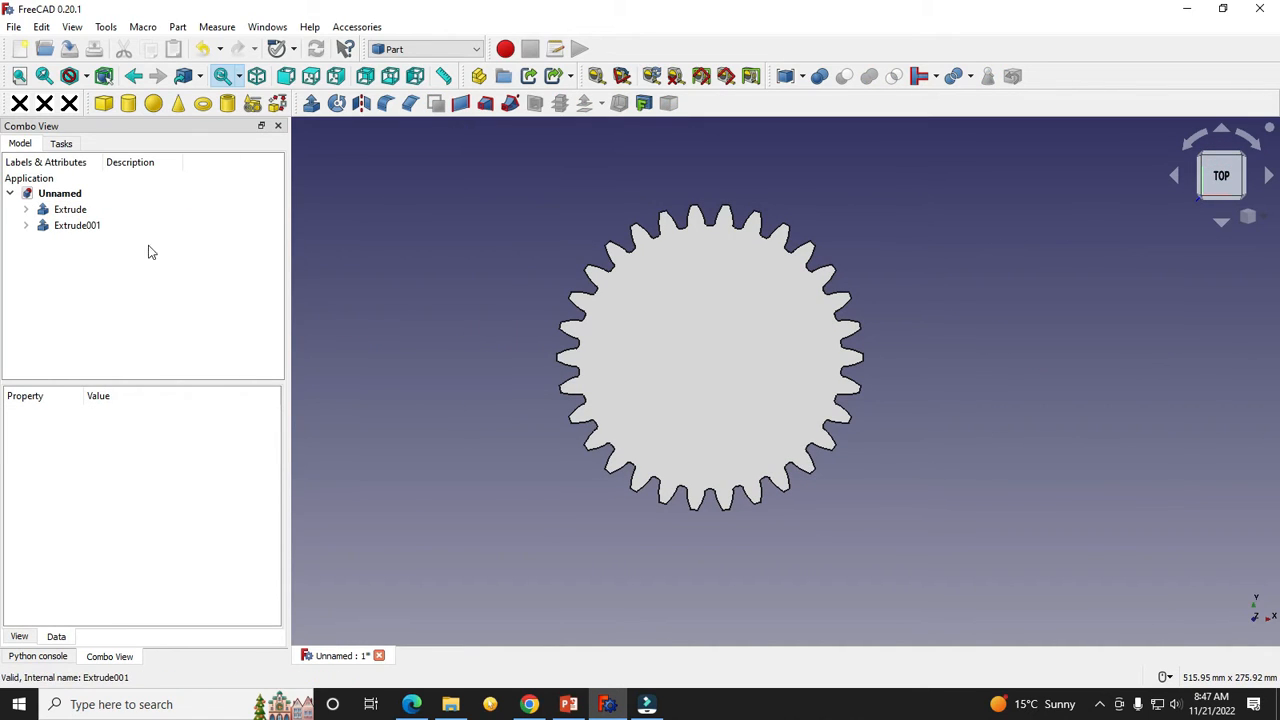
click(80, 227)
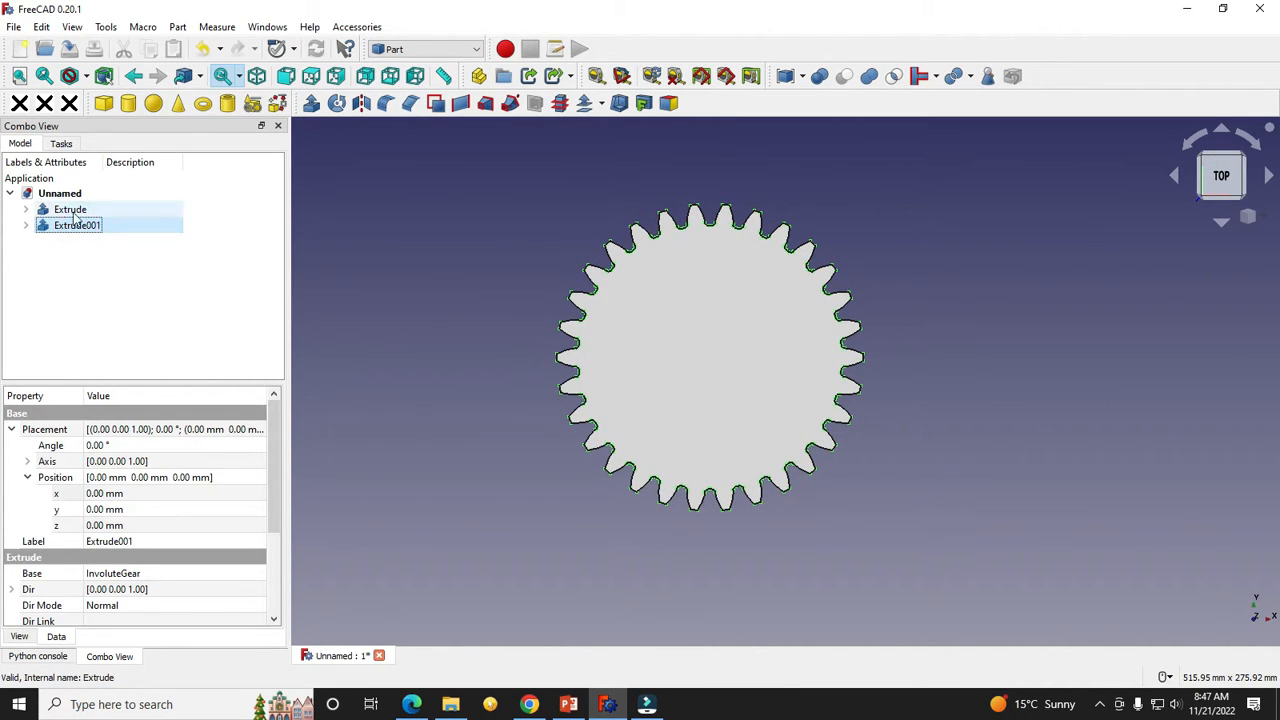
click(1258, 220)
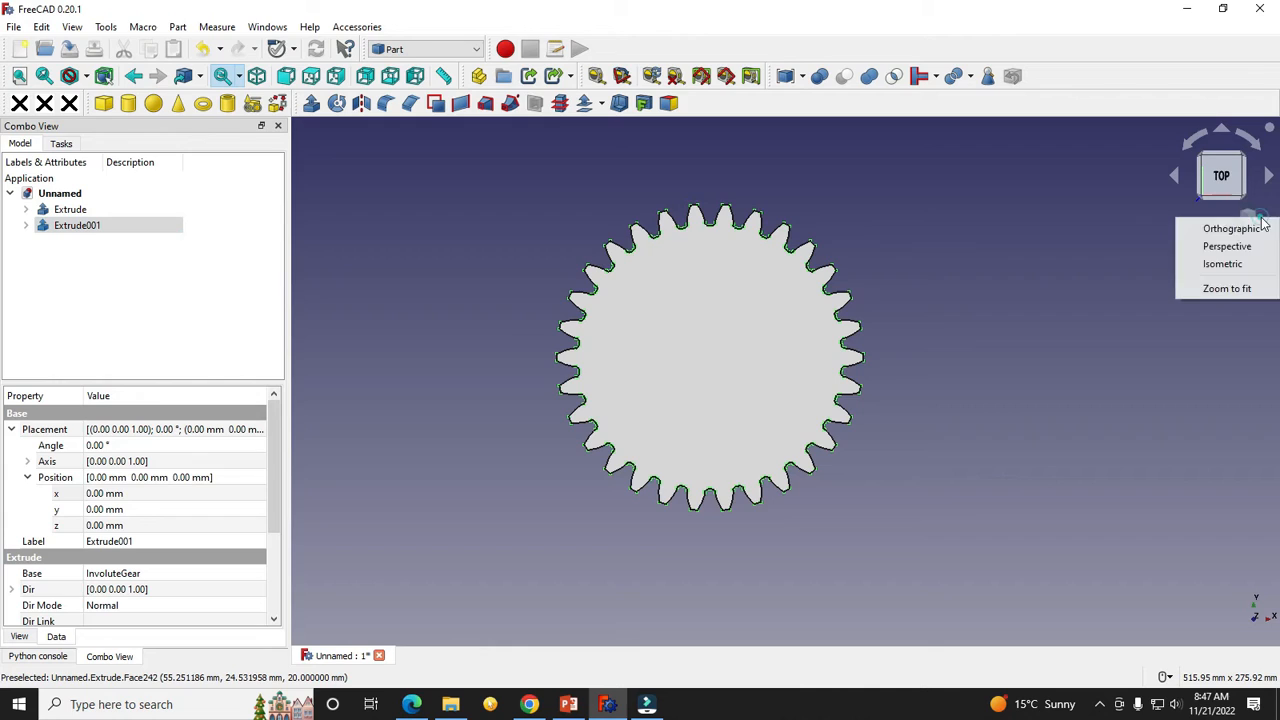
click(1228, 264)
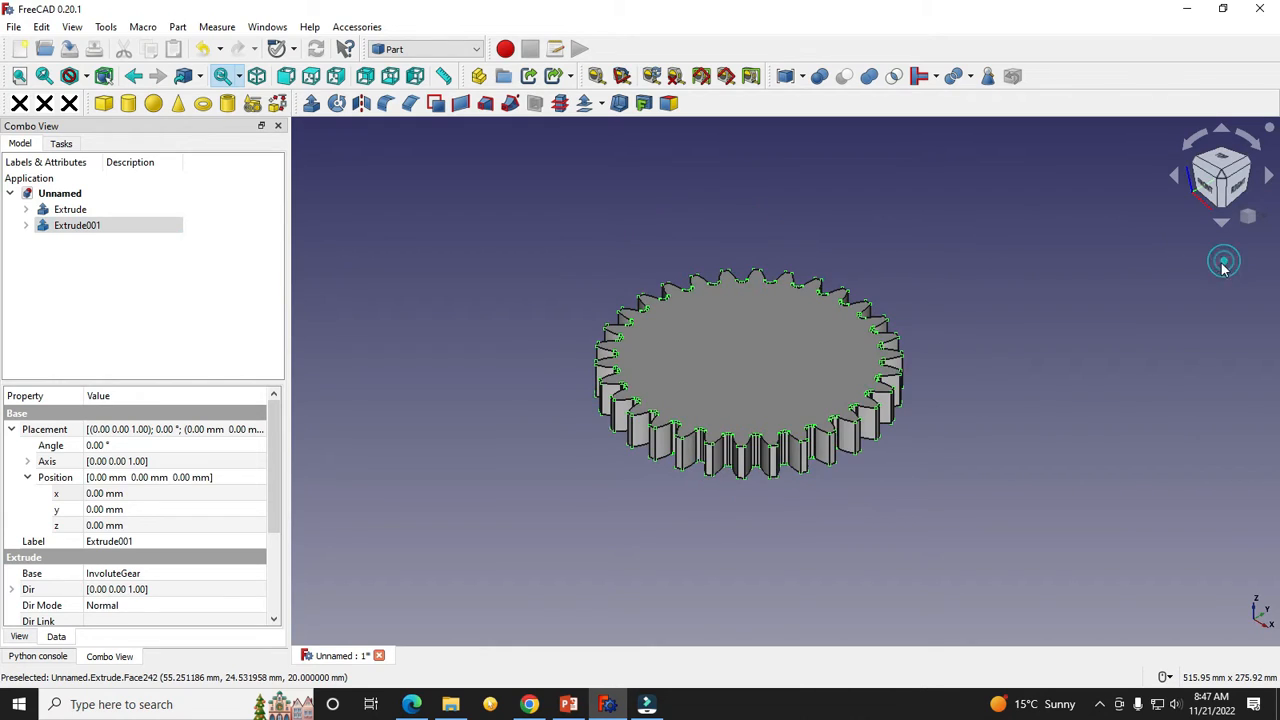
Step: Delete the duplicate extrusion Extrude001 from the model tree
click(70, 209)
click(88, 228)
right_click(88, 229)
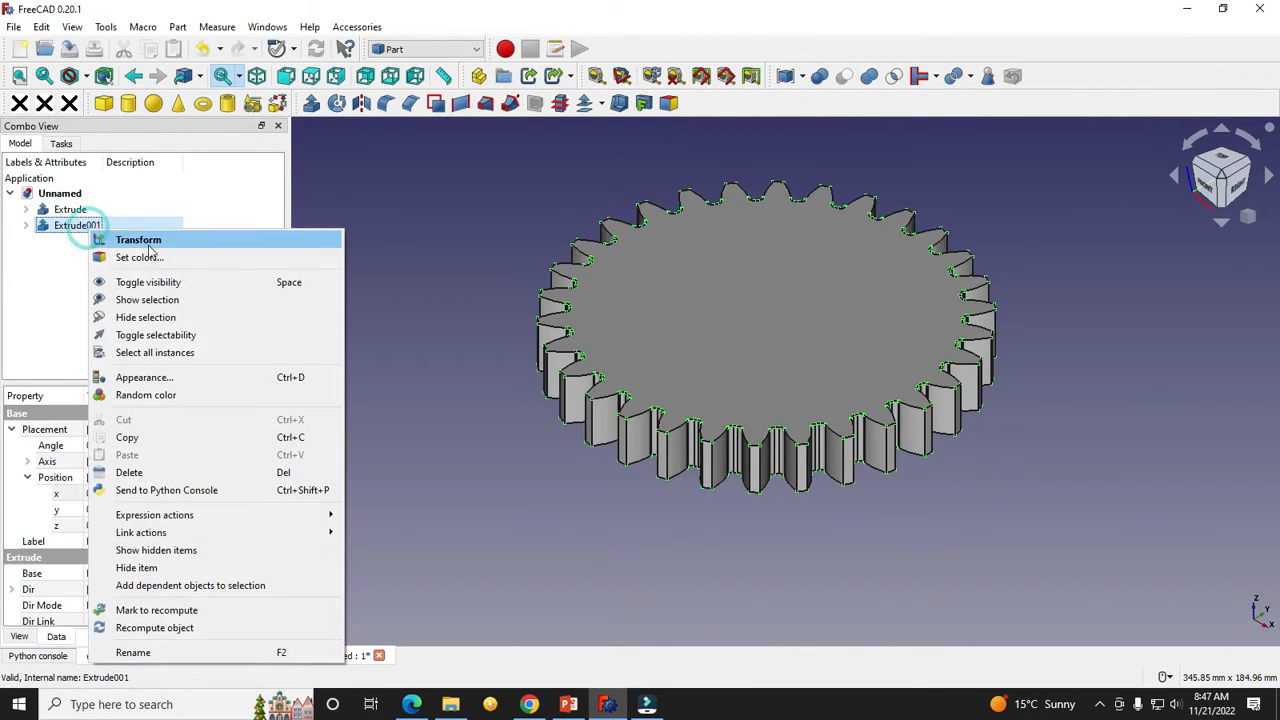
click(138, 473)
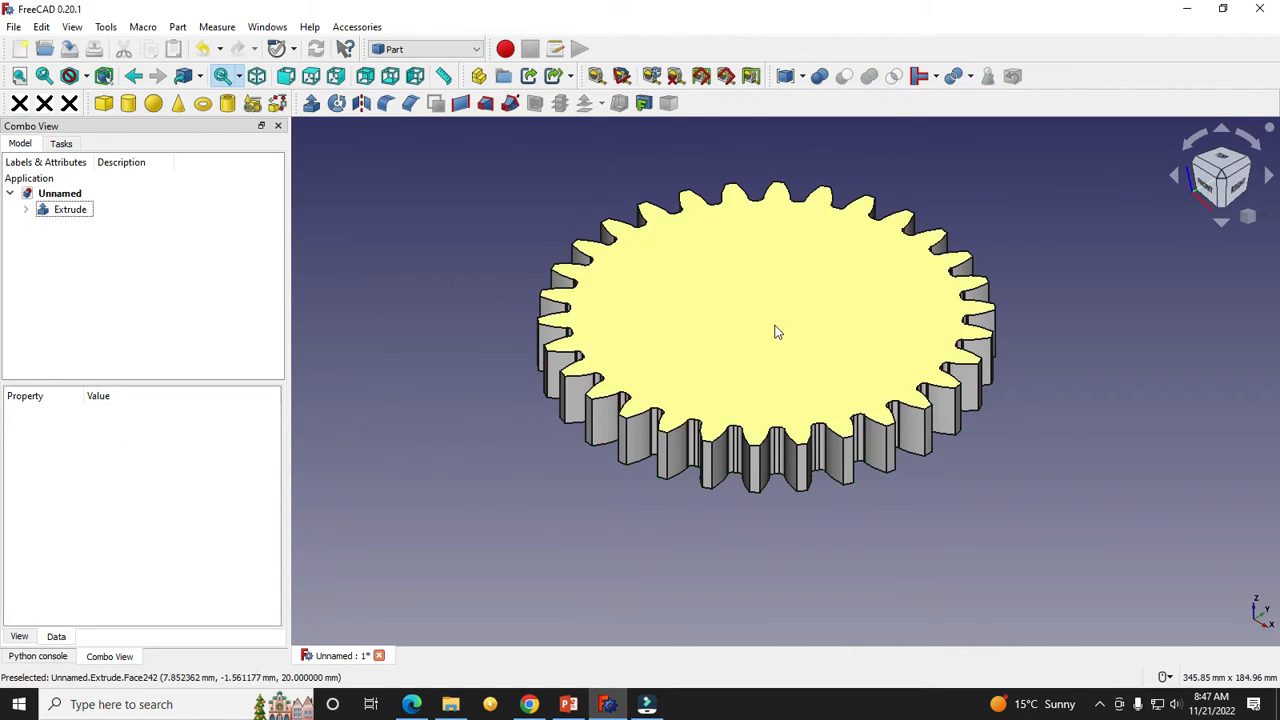
Step: Review the involute parameters of the InvoluteGear profile beneath the Extrude, and close them without changes
scroll(774, 331, up, 1)
click(26, 209)
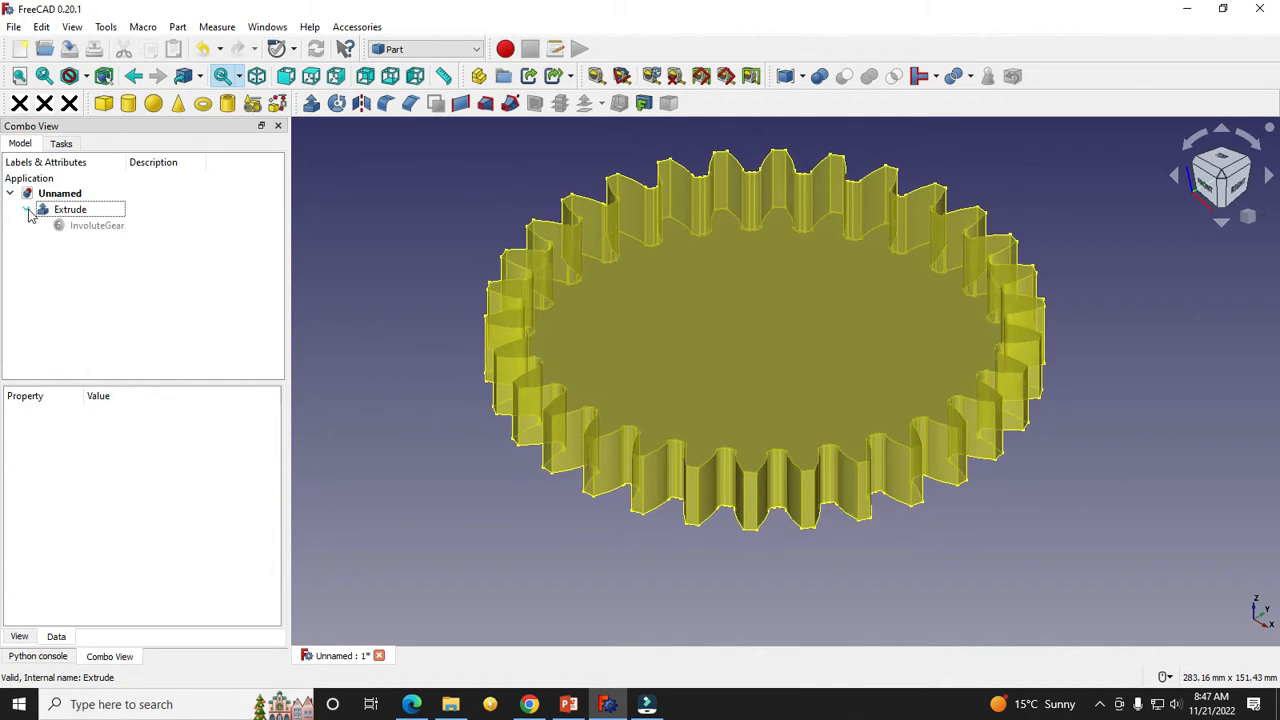
click(92, 227)
double_click(94, 228)
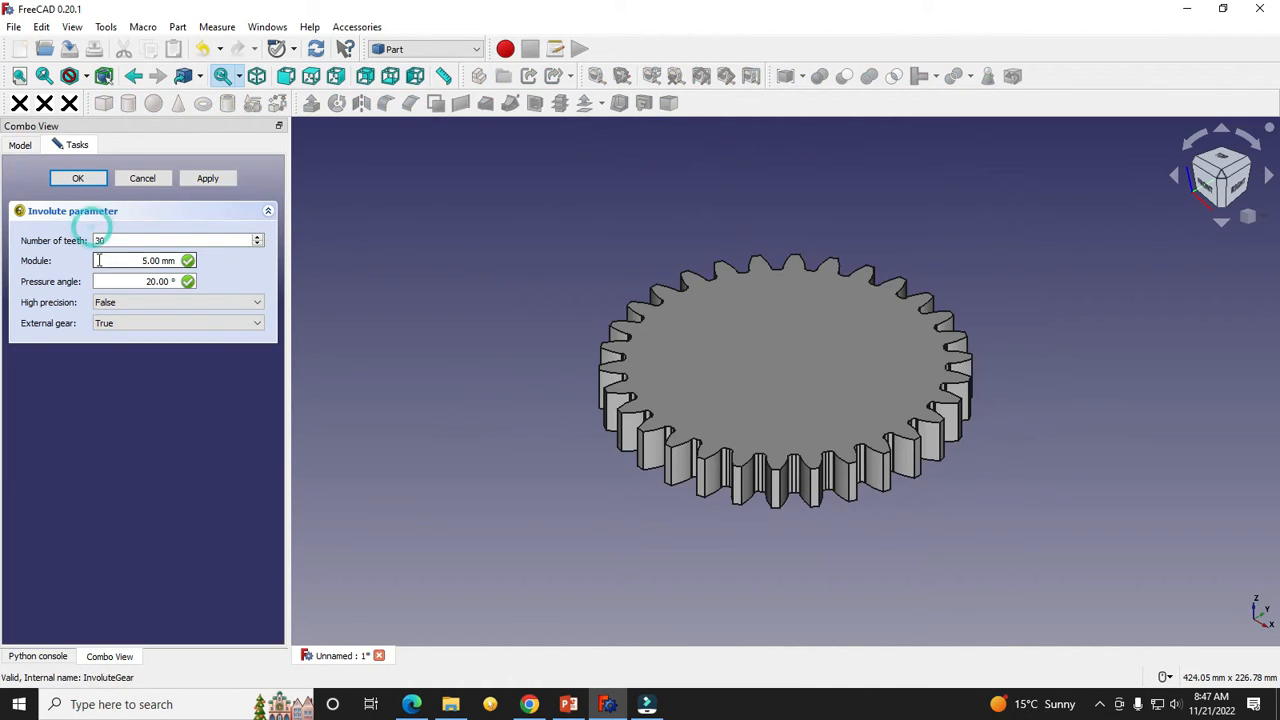
click(77, 178)
click(522, 320)
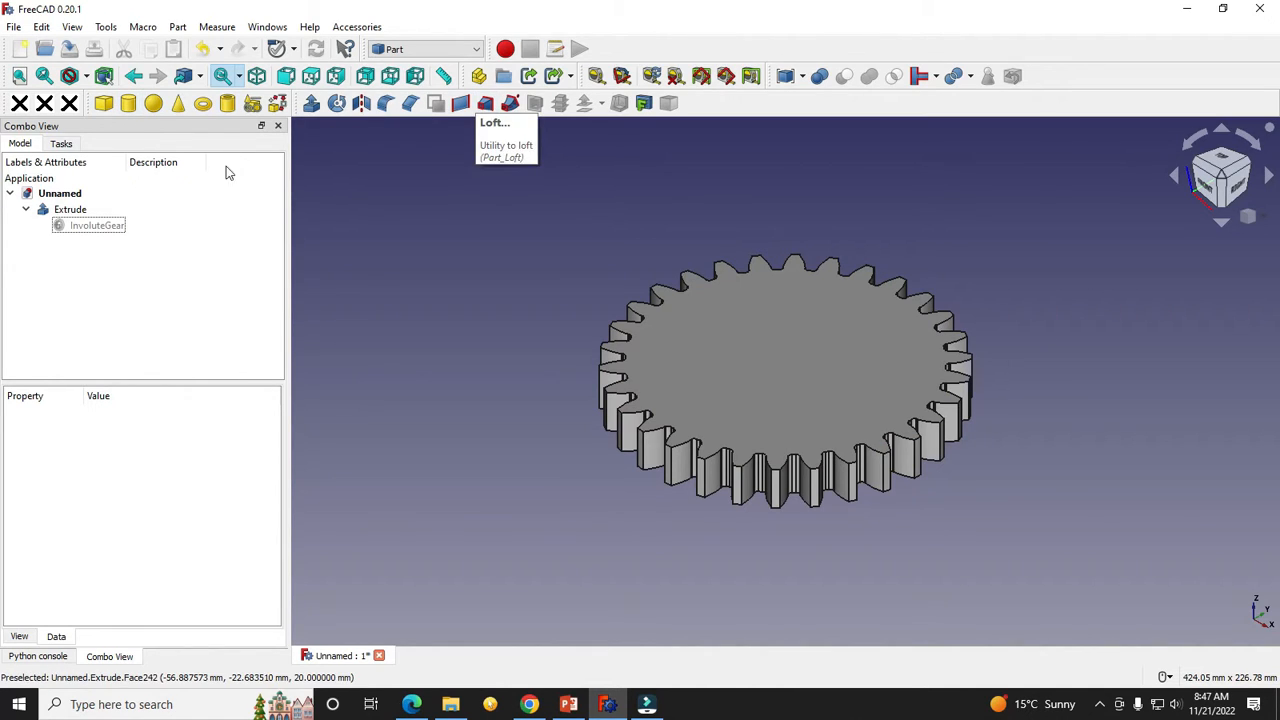
click(443, 235)
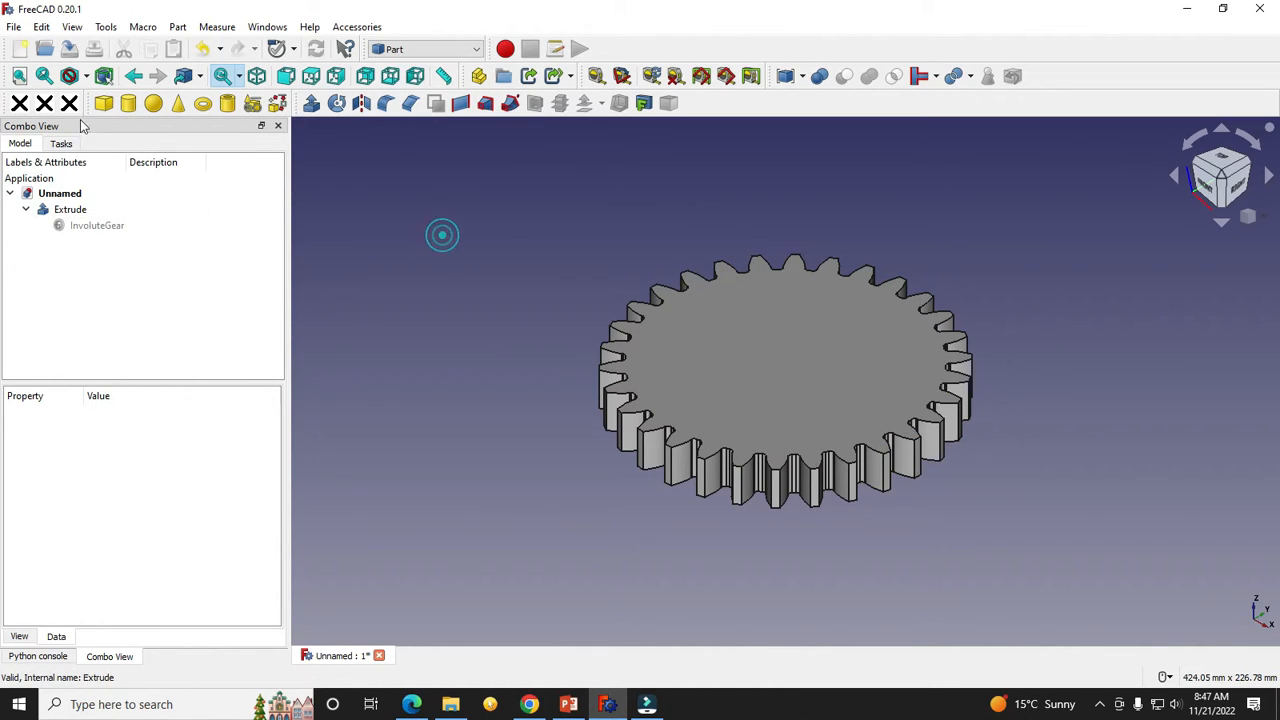
Step: Add a cylinder primitive at the gear's centre and inspect it from the gear's underside
click(128, 103)
click(25, 209)
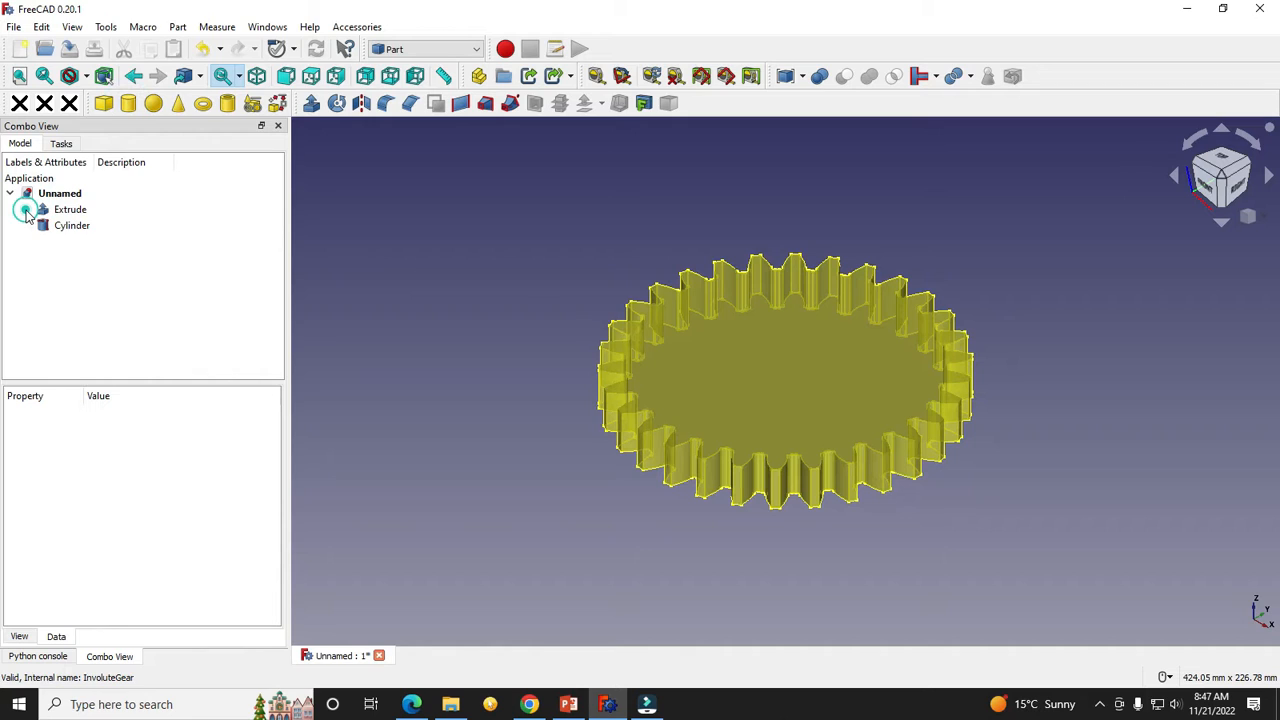
click(25, 209)
click(81, 247)
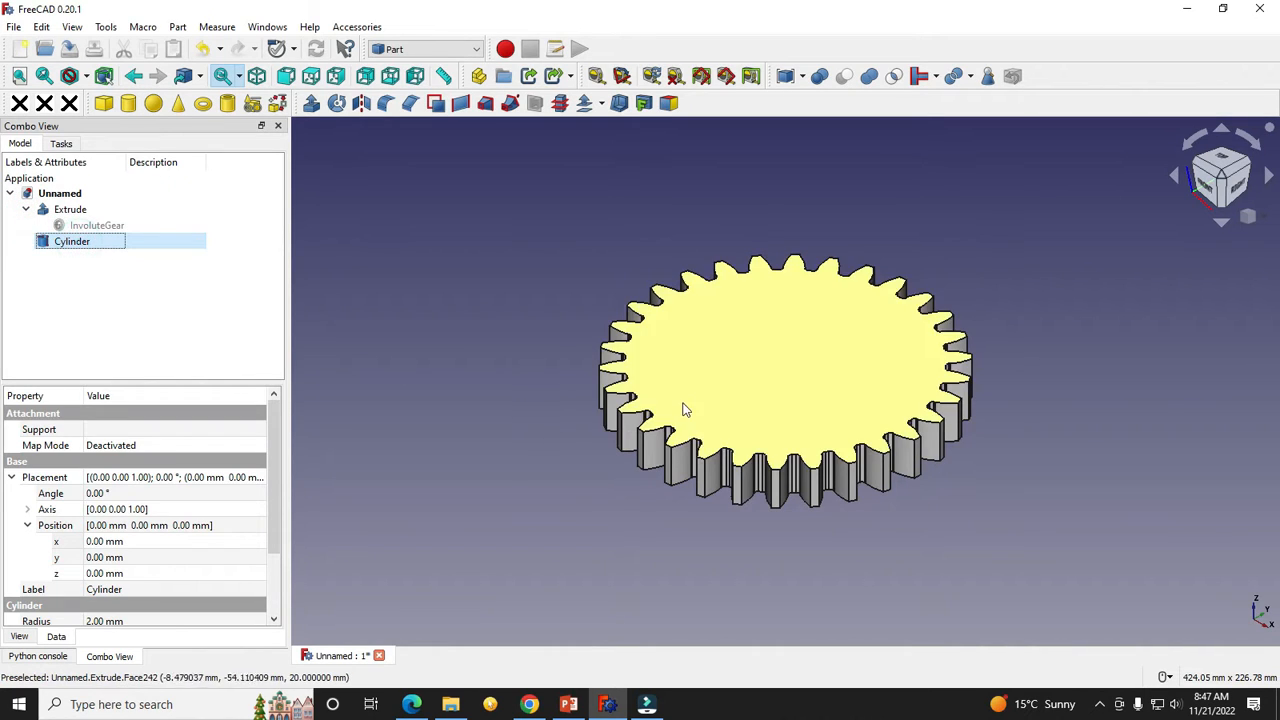
middle_drag(680, 409, 697, 363)
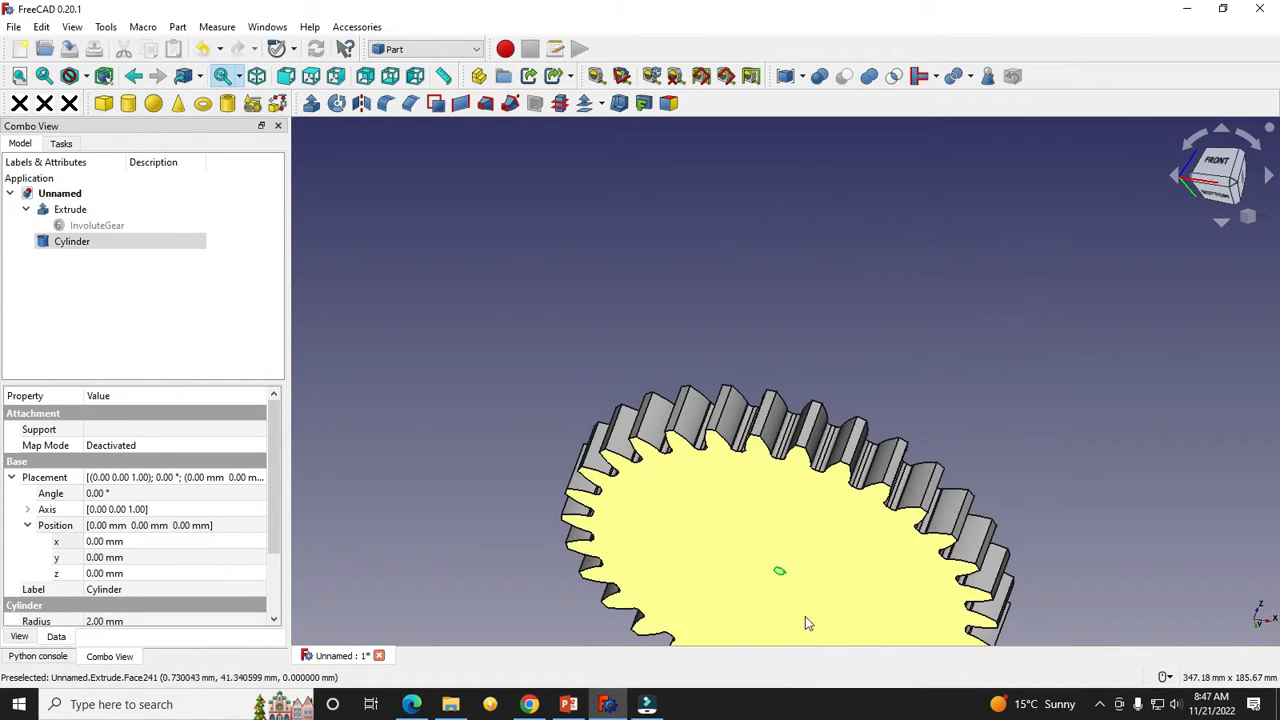
scroll(800, 600, up, 8)
scroll(809, 451, down, 8)
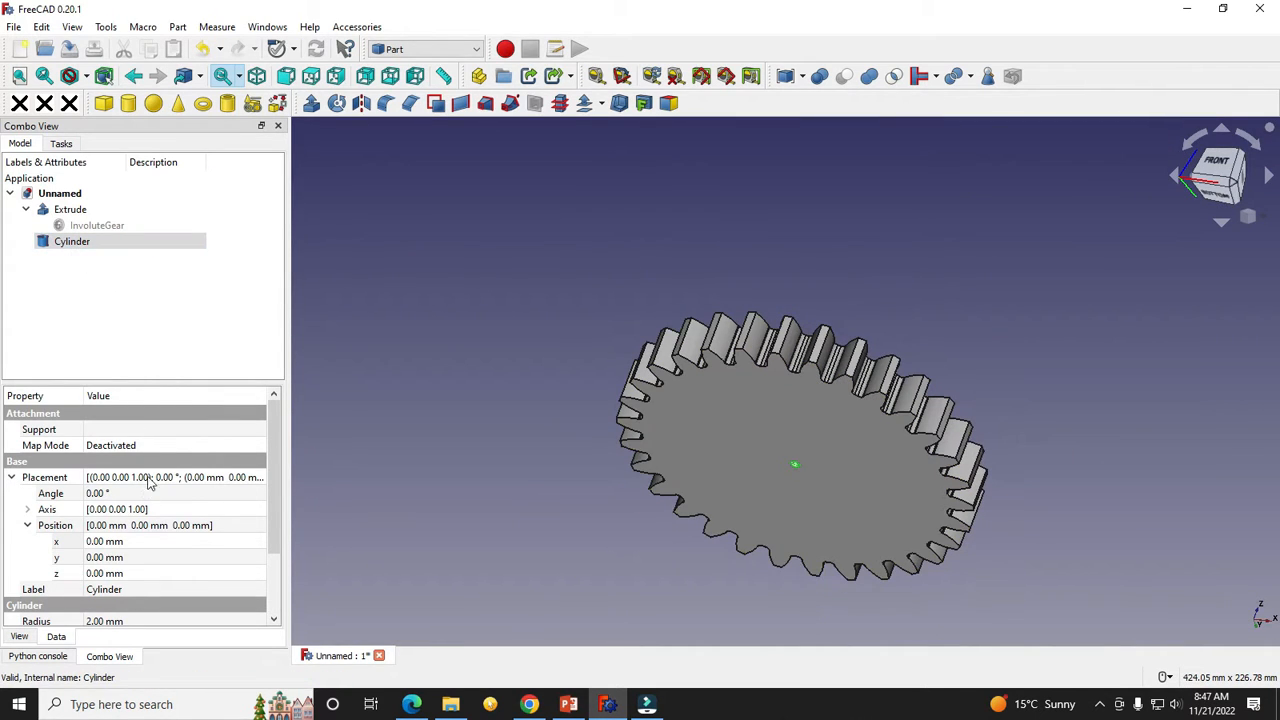
Step: Set the cylinder's radius to 10 mm and its height to 20 mm
drag(166, 381, 178, 238)
click(92, 476)
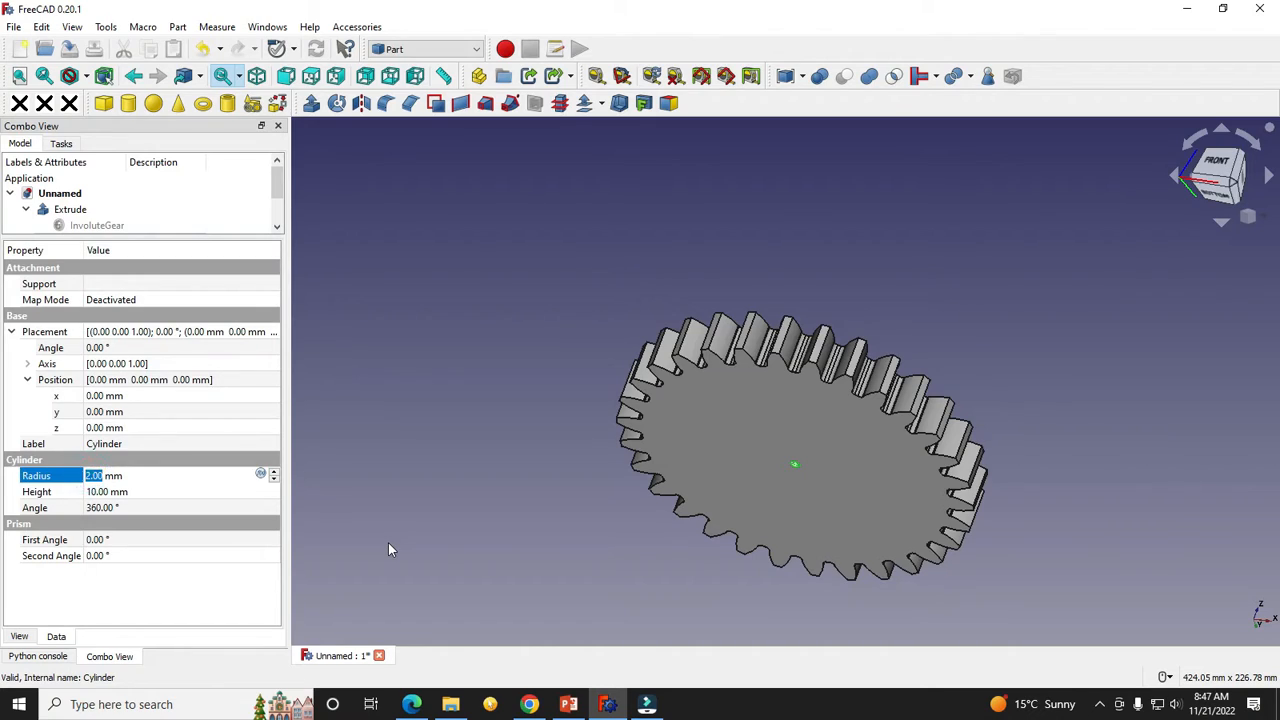
text(10)
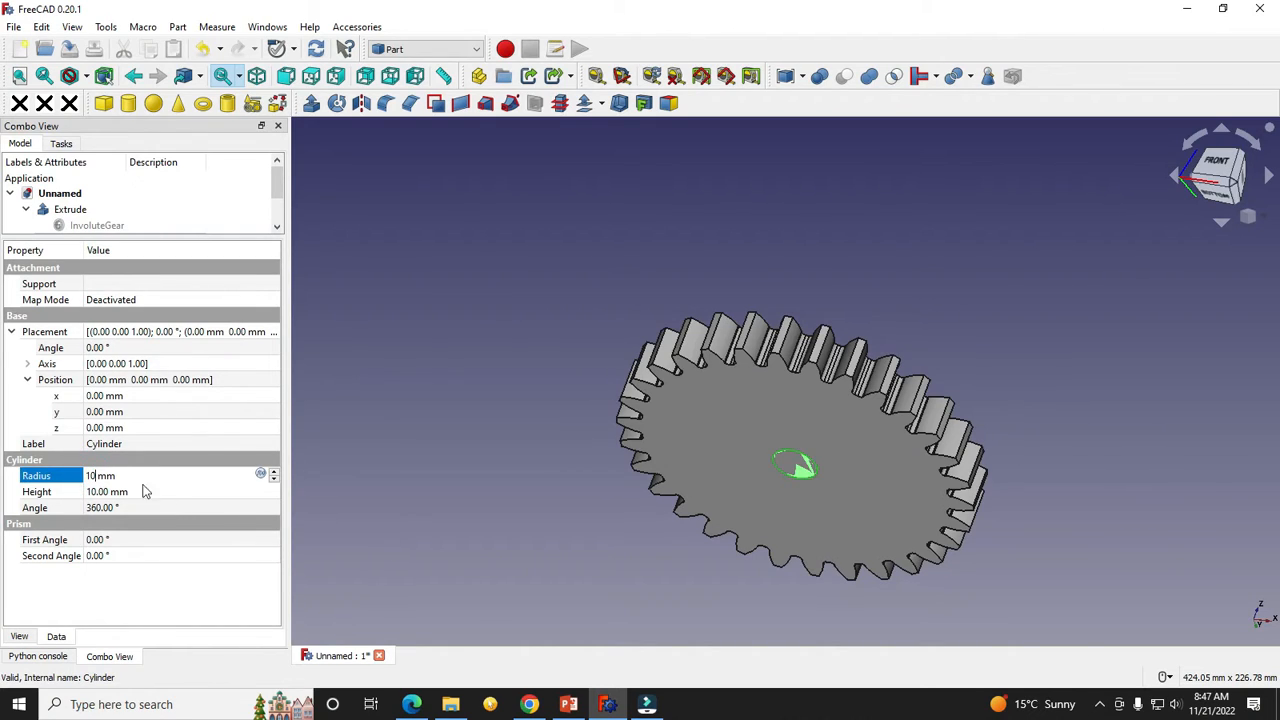
click(95, 491)
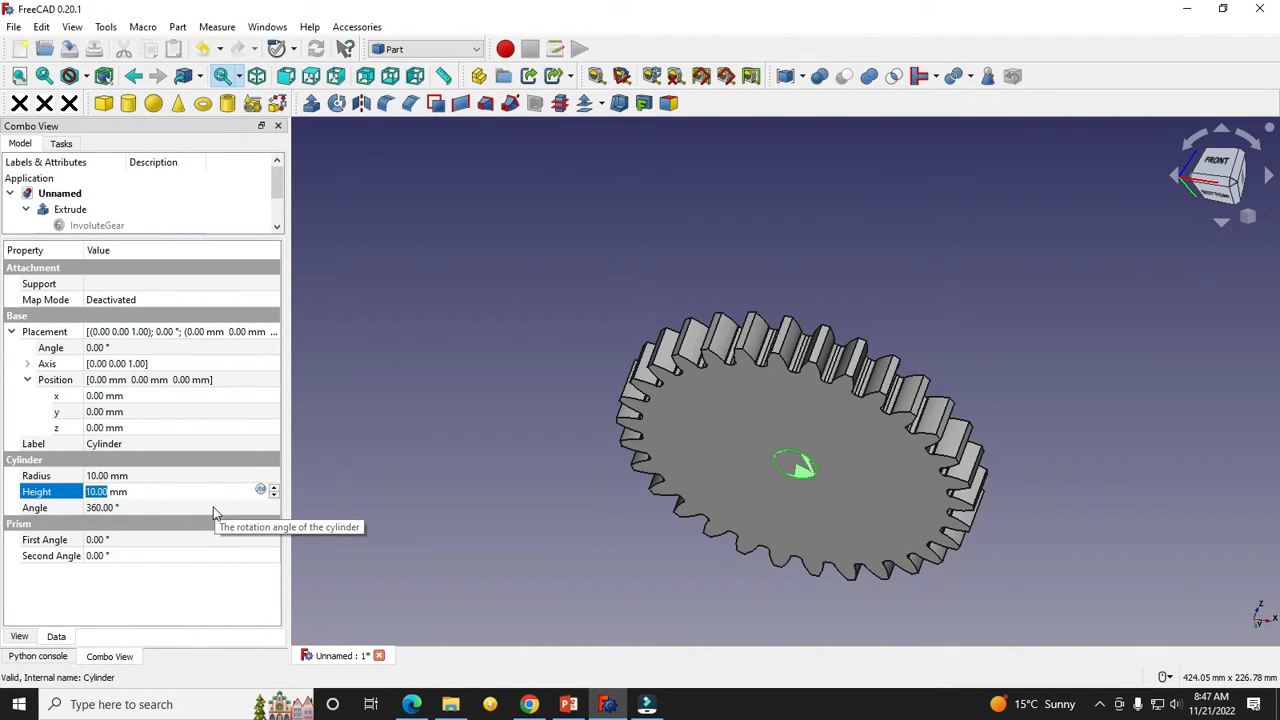
text(20)
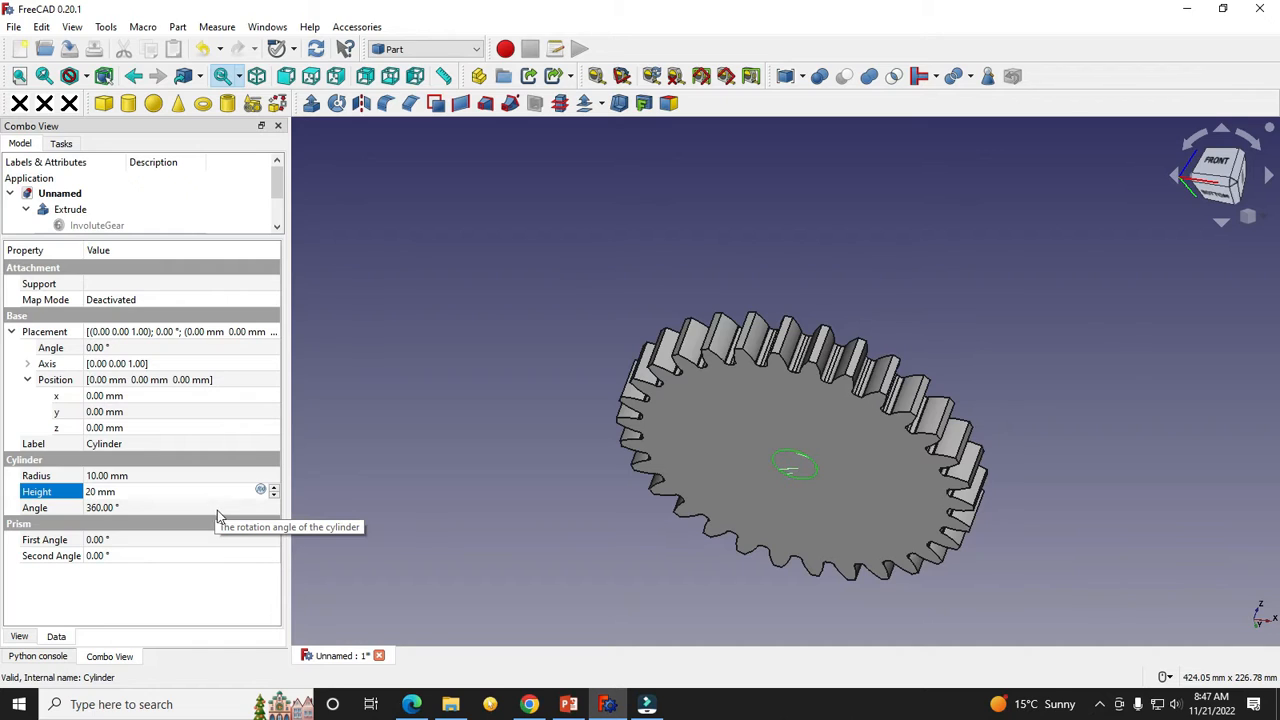
click(429, 405)
Step: Hide the extruded gear temporarily to examine the cylinder alone in isometric view, and show the gear again
scroll(826, 476, up, 3)
middle_drag(830, 461, 813, 475)
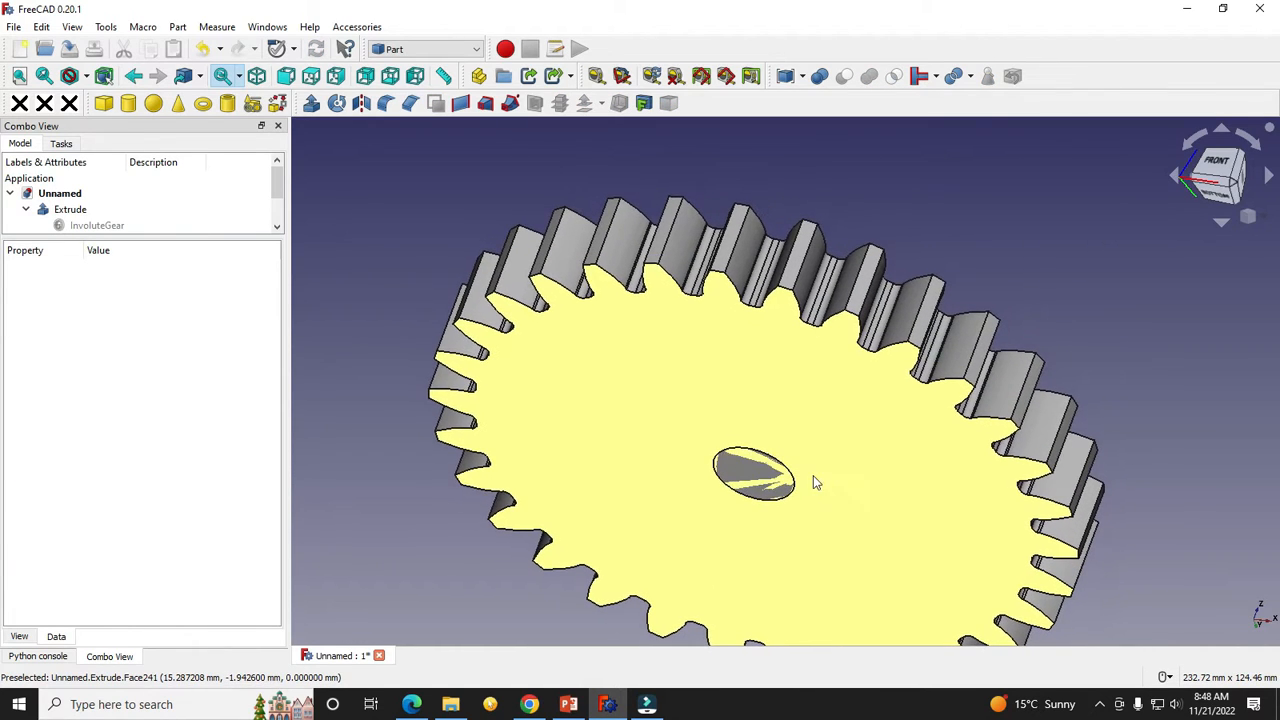
drag(148, 238, 144, 416)
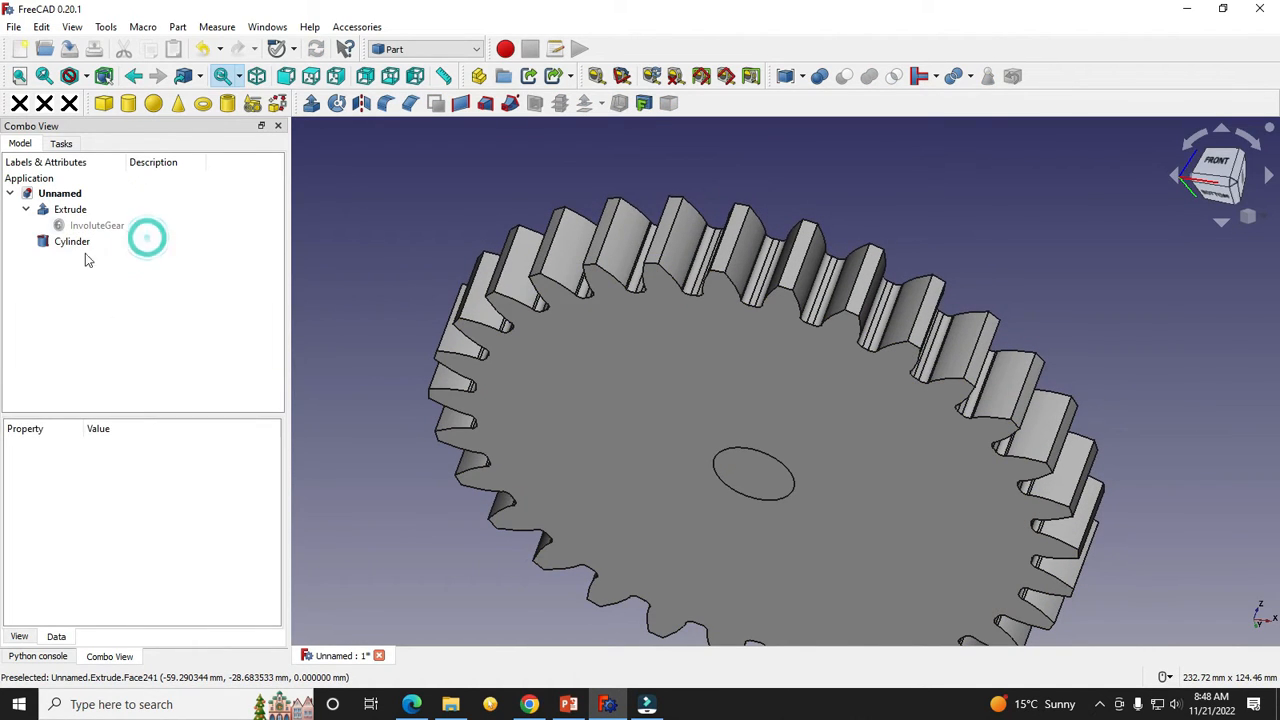
click(62, 212)
key(space)
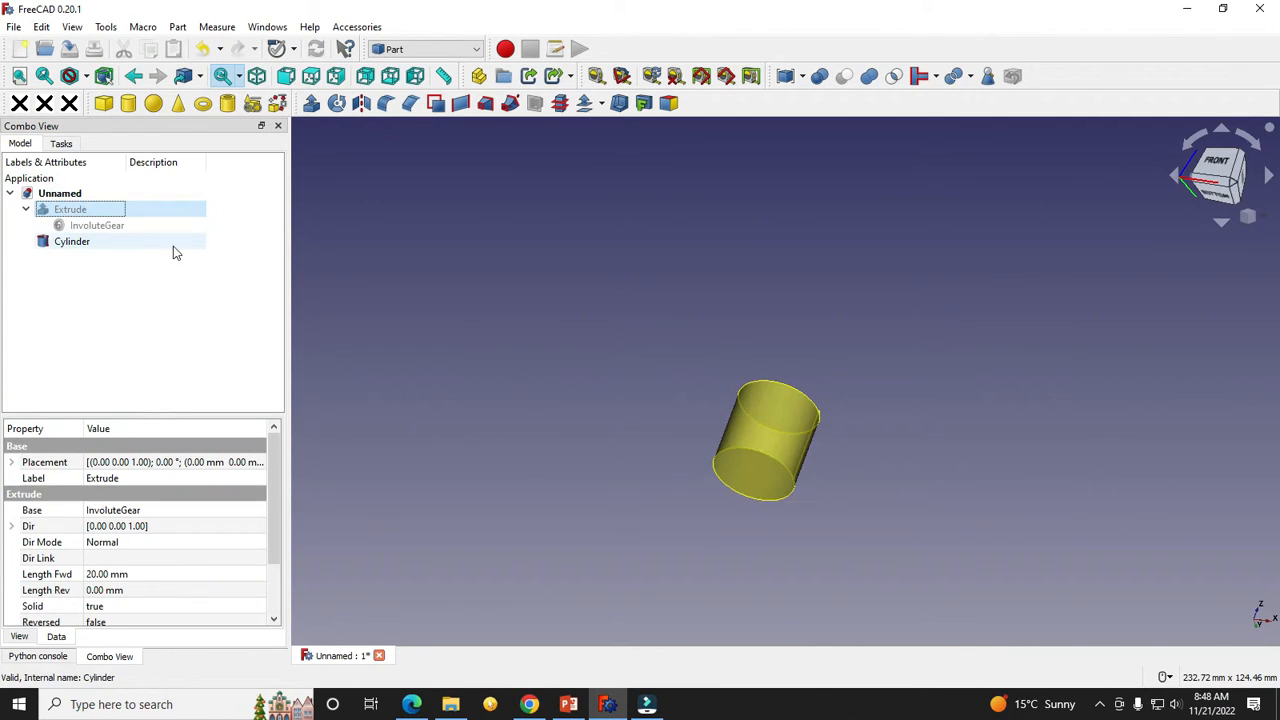
click(1247, 216)
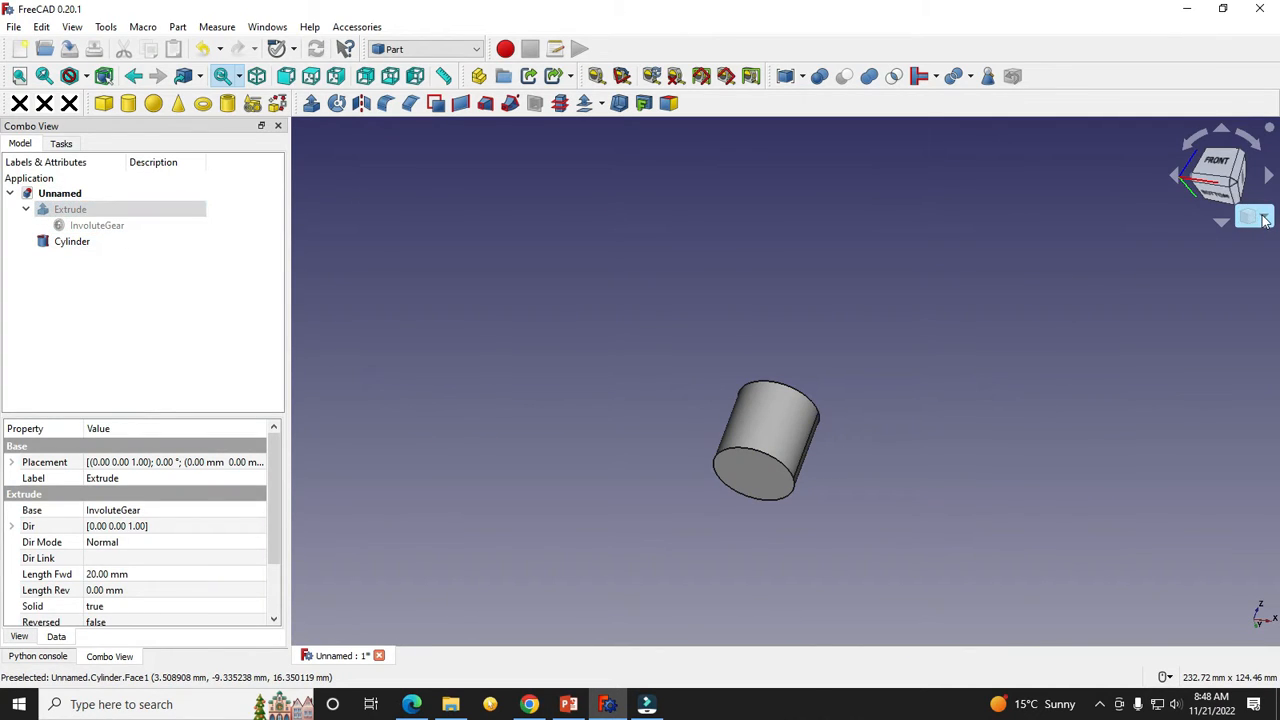
click(1240, 262)
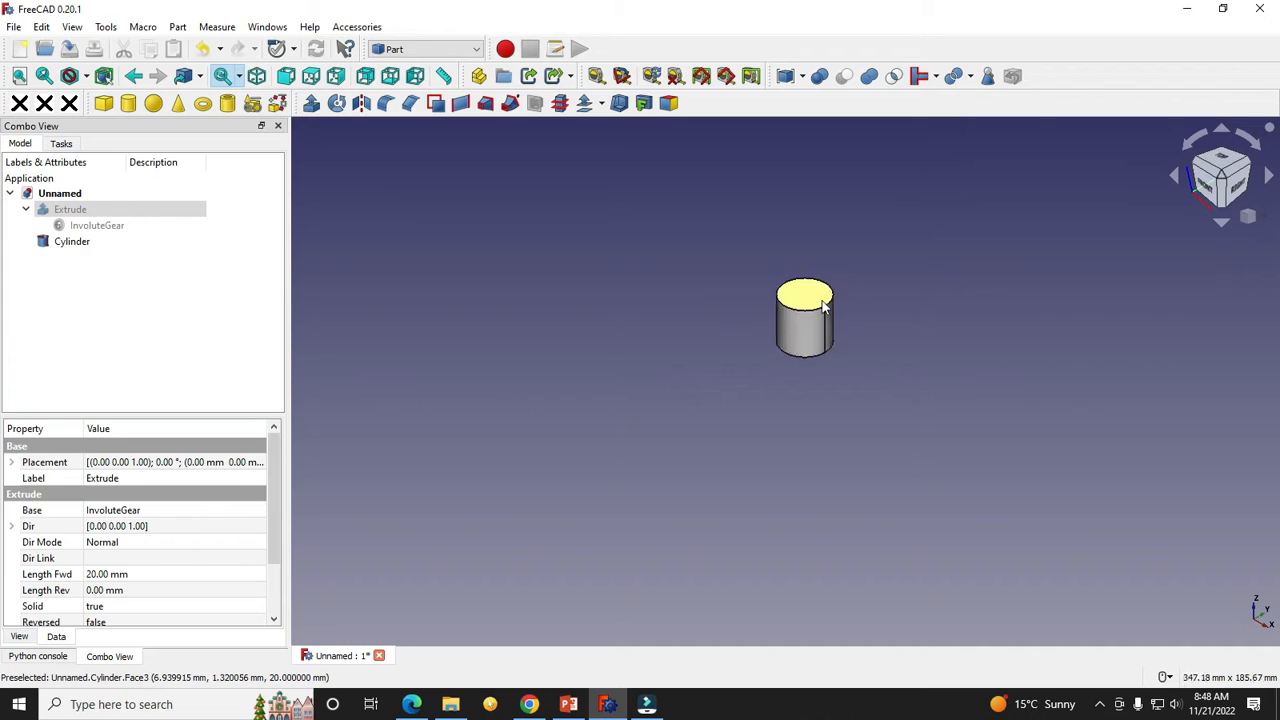
click(93, 211)
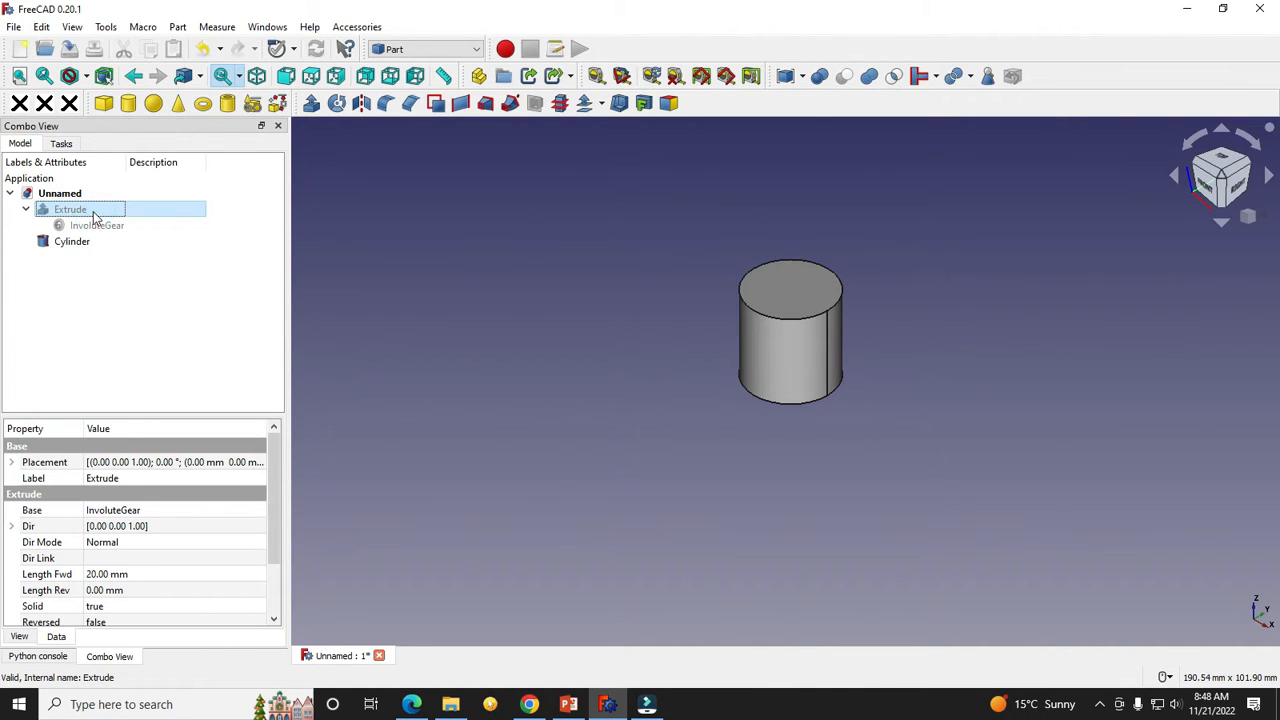
key(space)
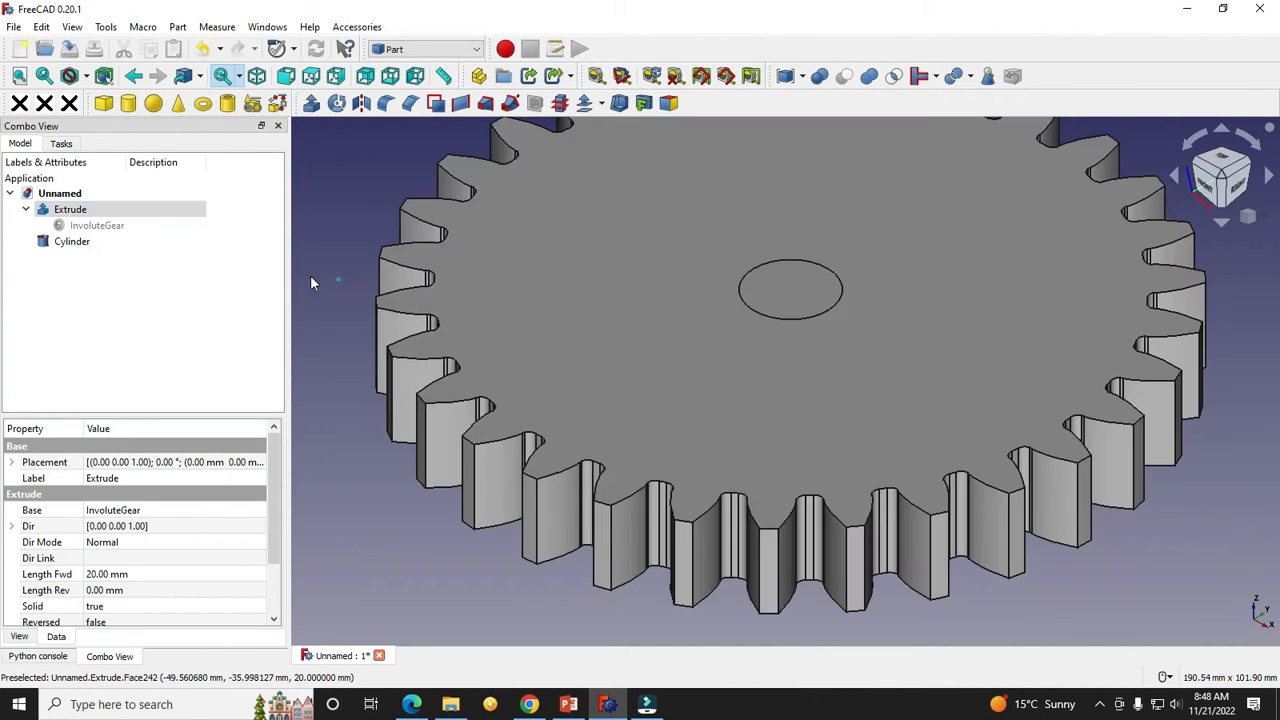
click(70, 241)
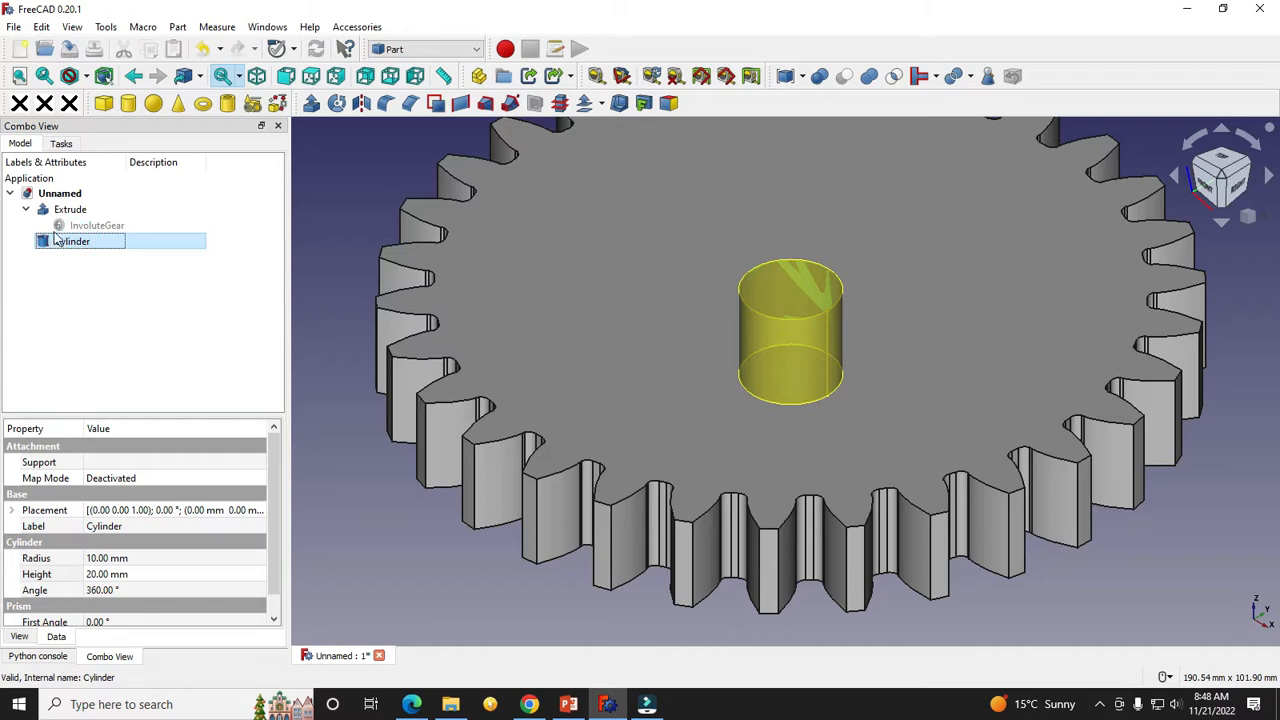
ctrl+click(64, 210)
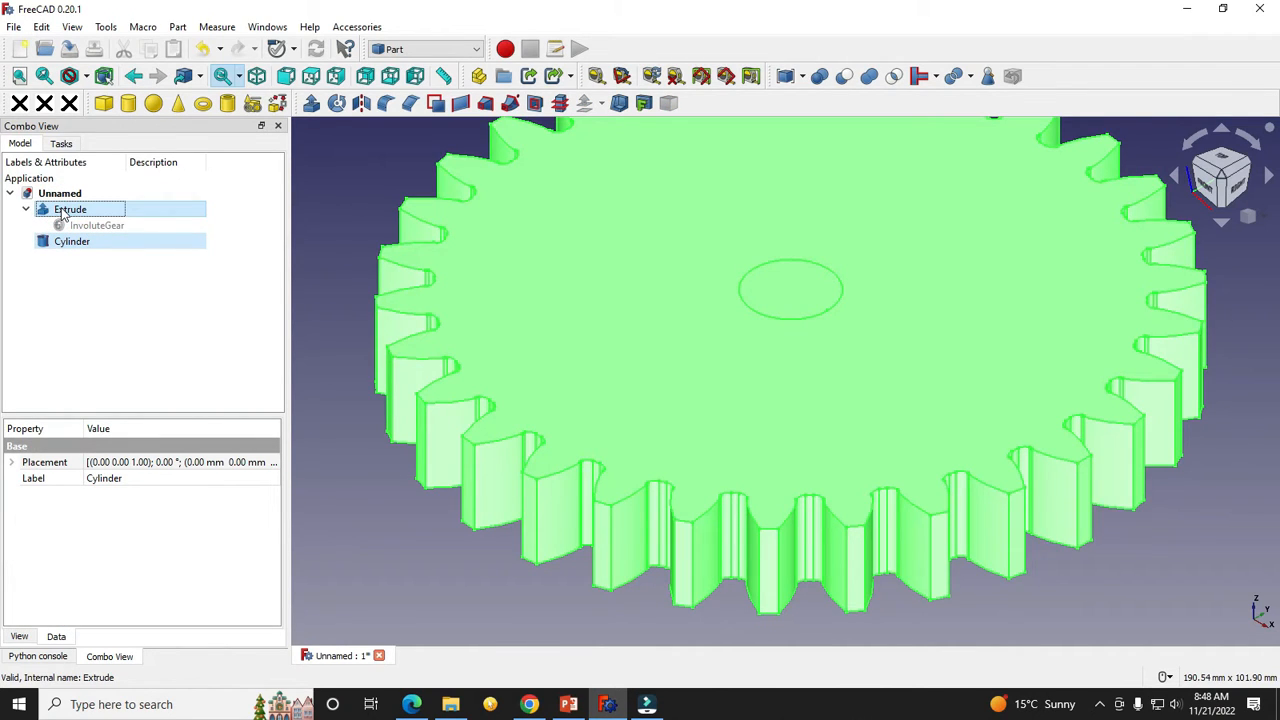
click(349, 252)
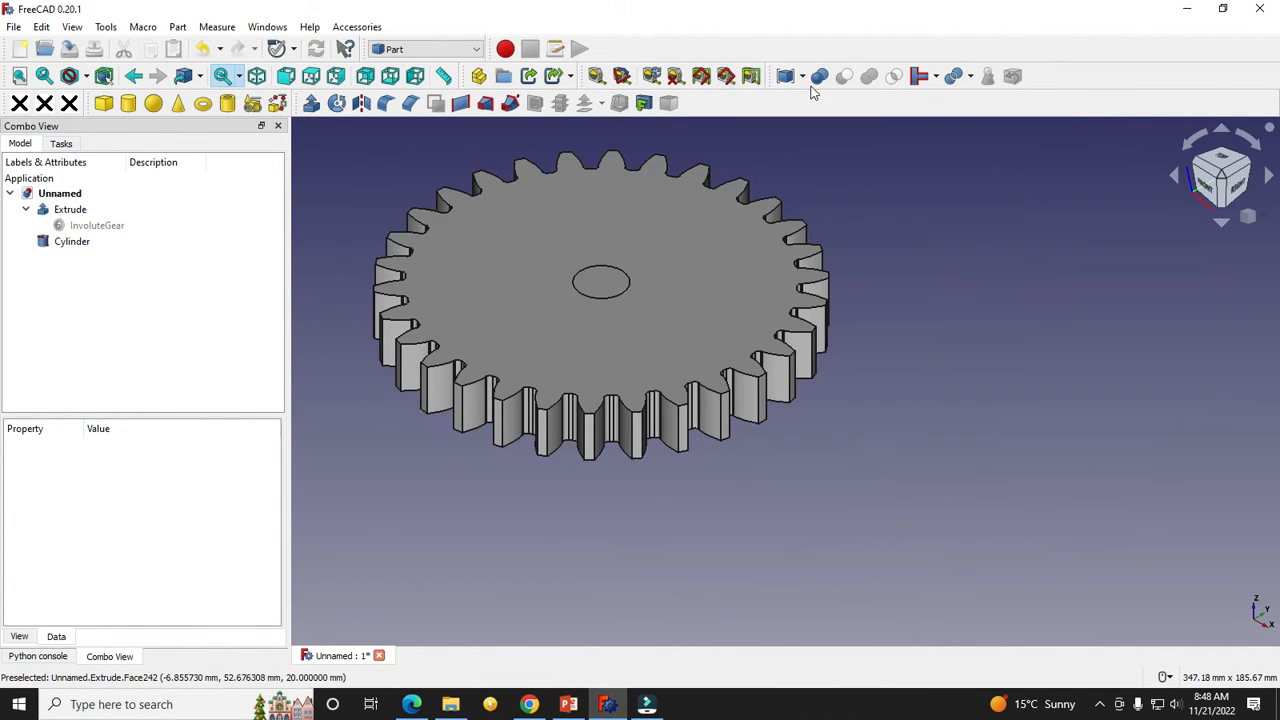
click(70, 210)
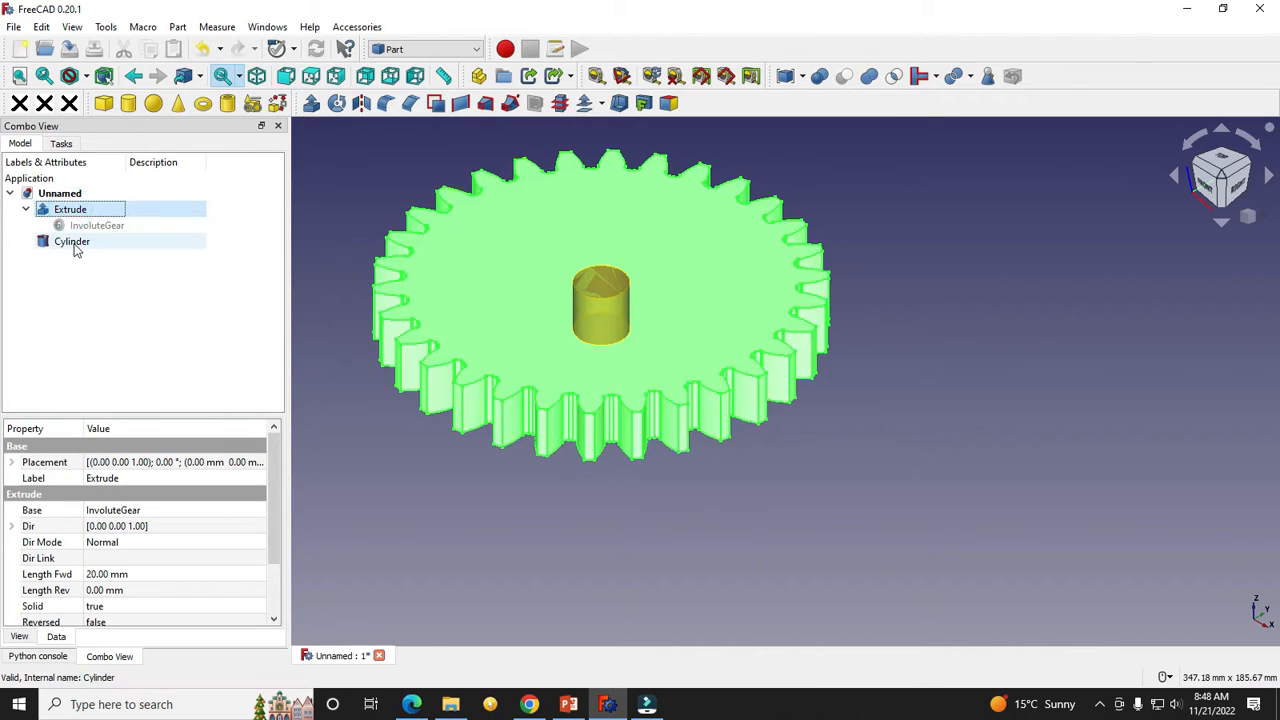
click(349, 207)
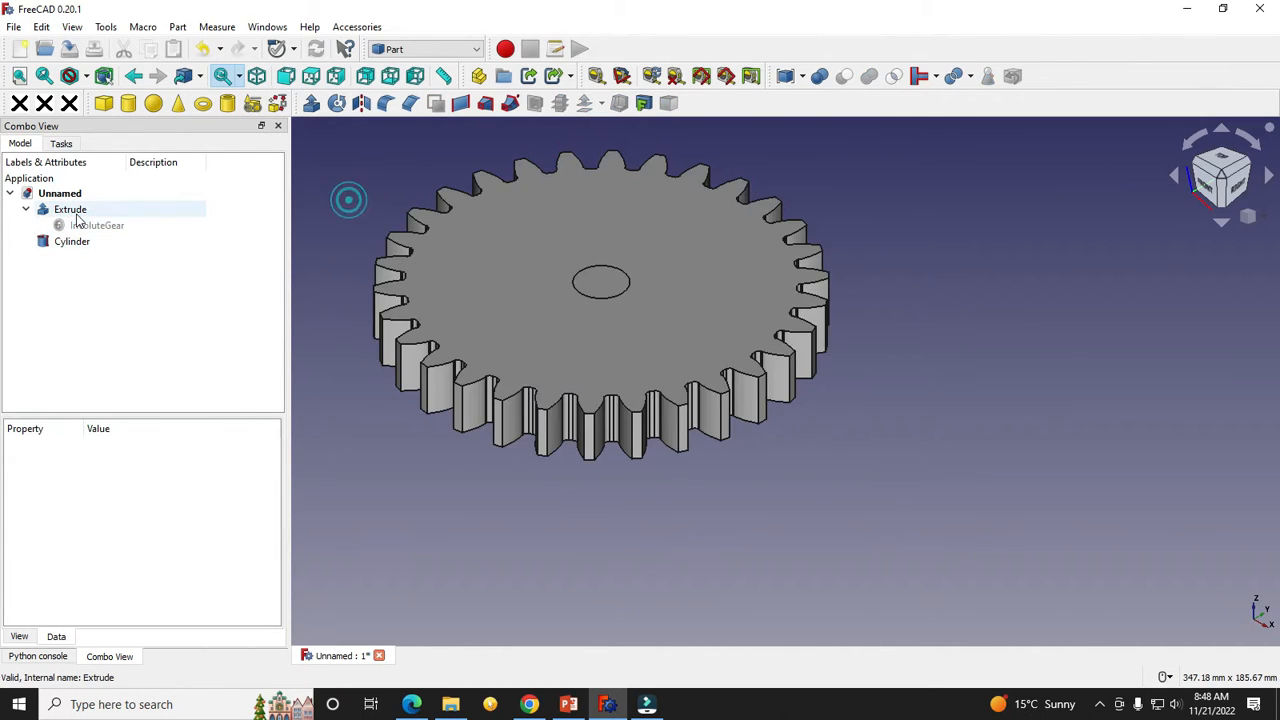
Step: Cut the cylinder from the extruded gear with a Boolean Cut, using the gear as the base shape
click(77, 209)
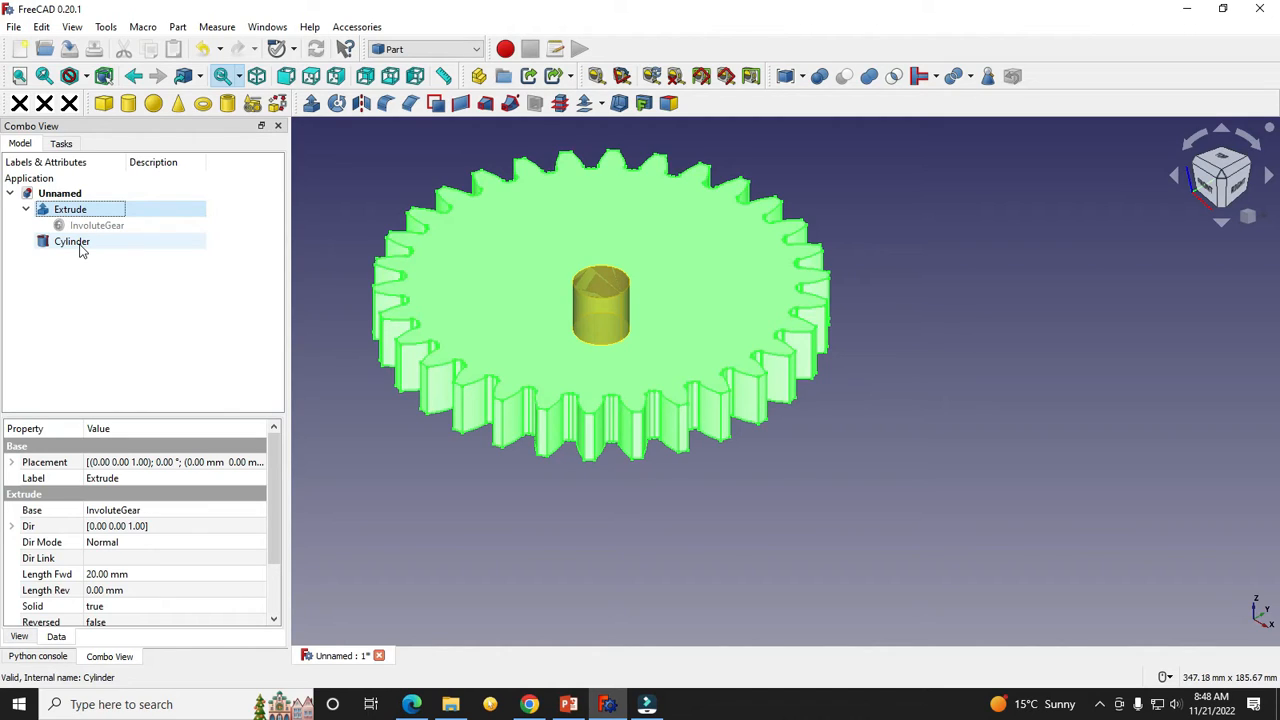
ctrl+click(80, 244)
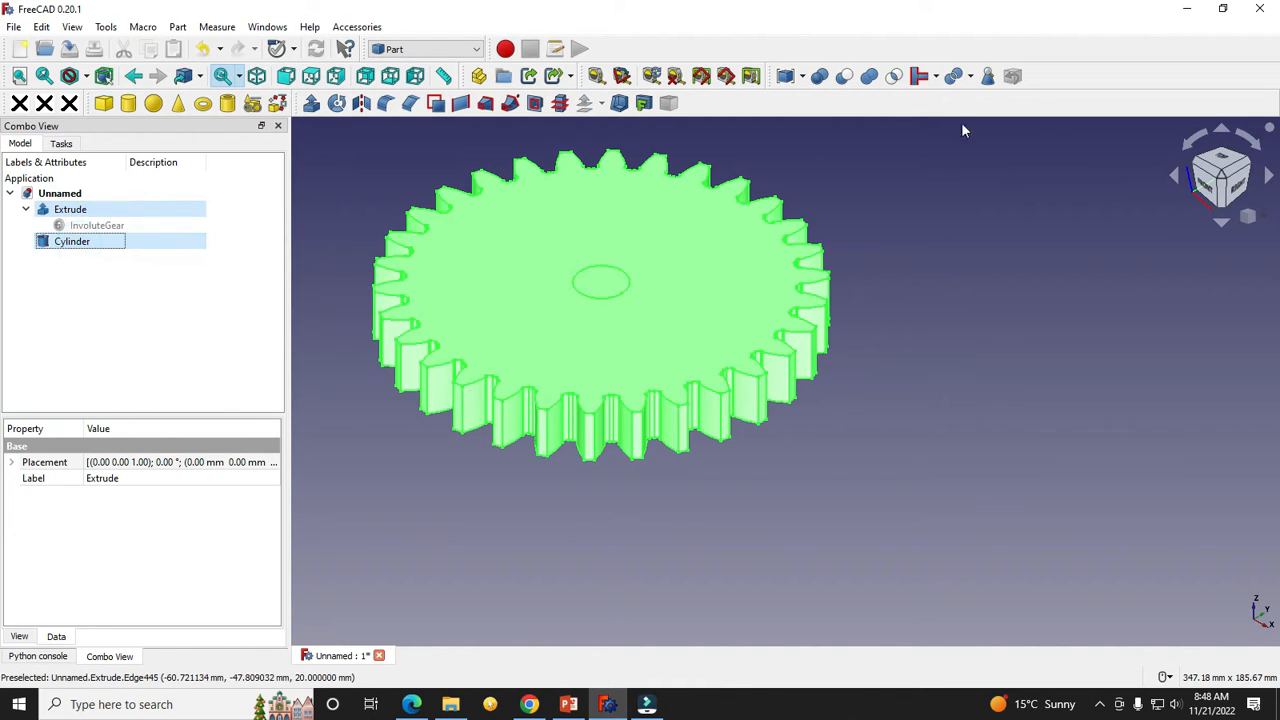
click(844, 78)
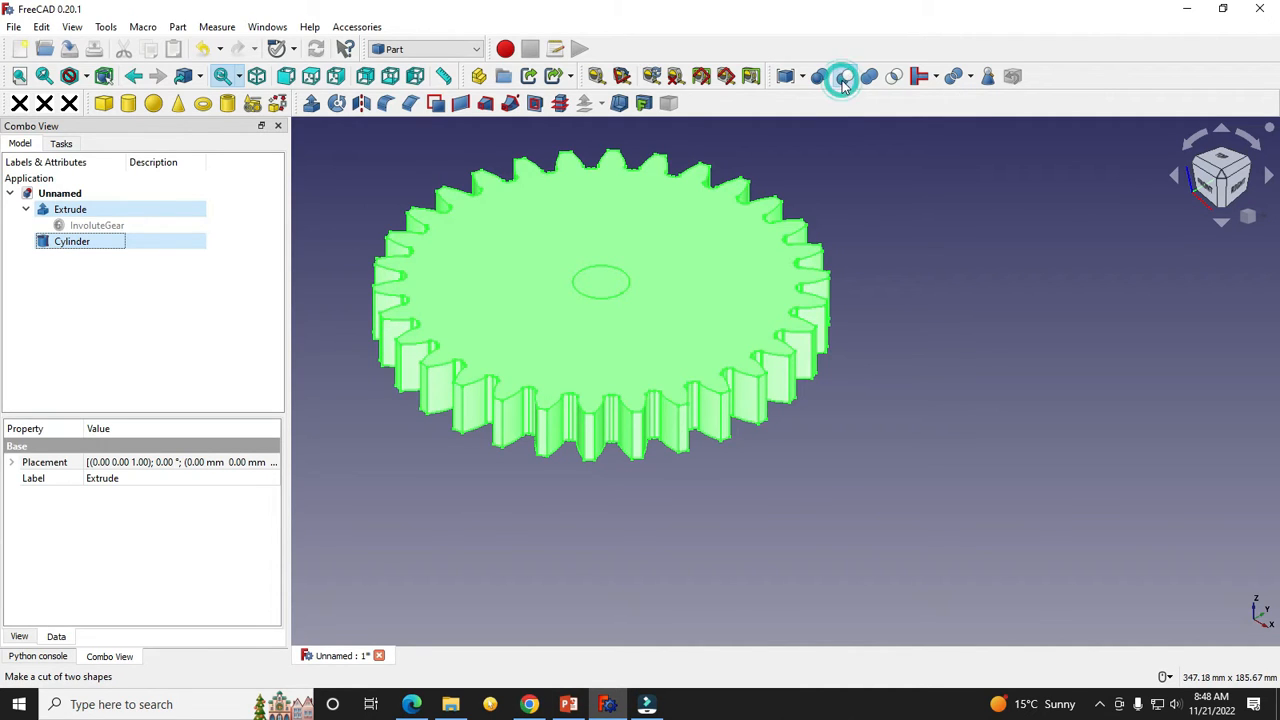
click(1038, 290)
Step: Examine the gear's centre hole up close and in top view
scroll(457, 231, up, 3)
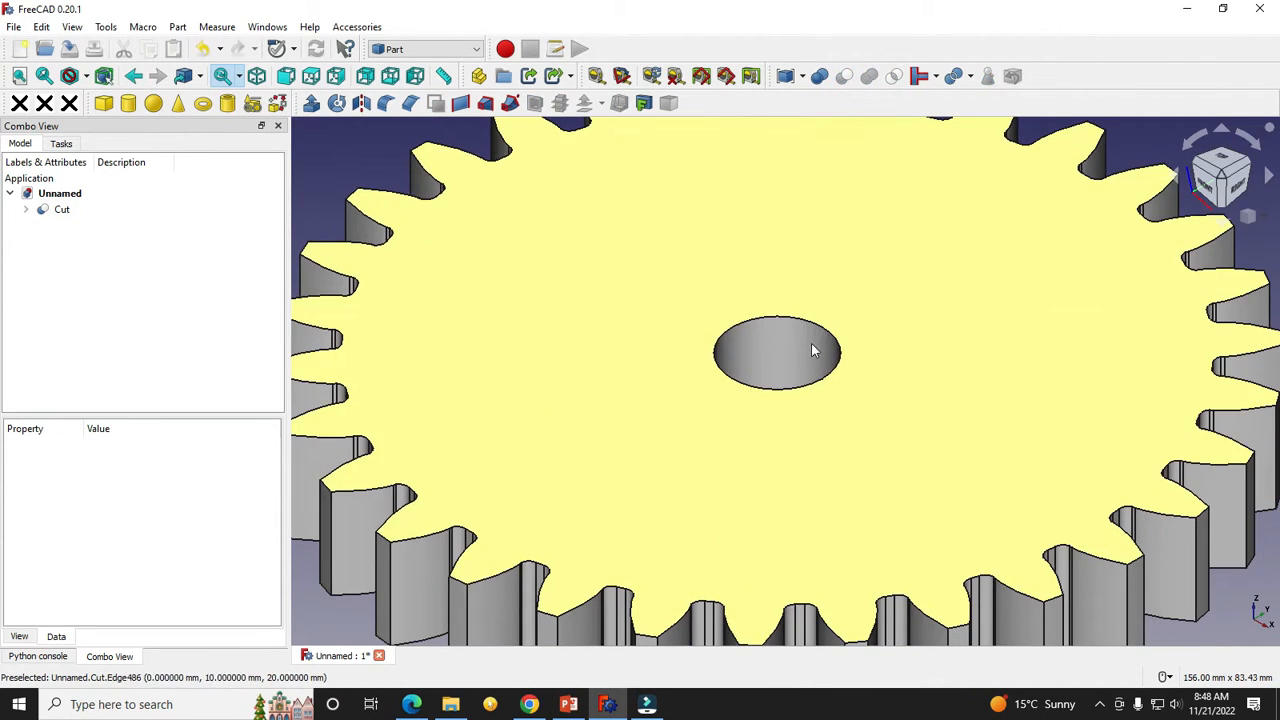
scroll(811, 343, down, 2)
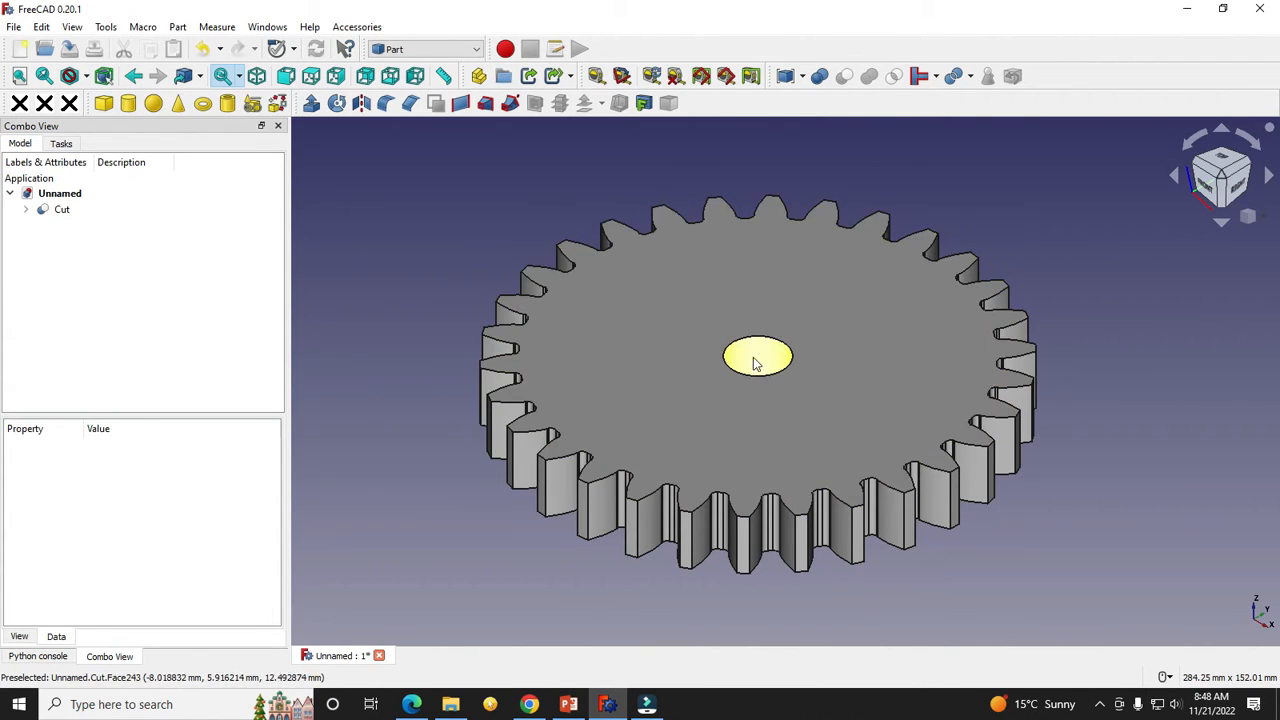
key(2)
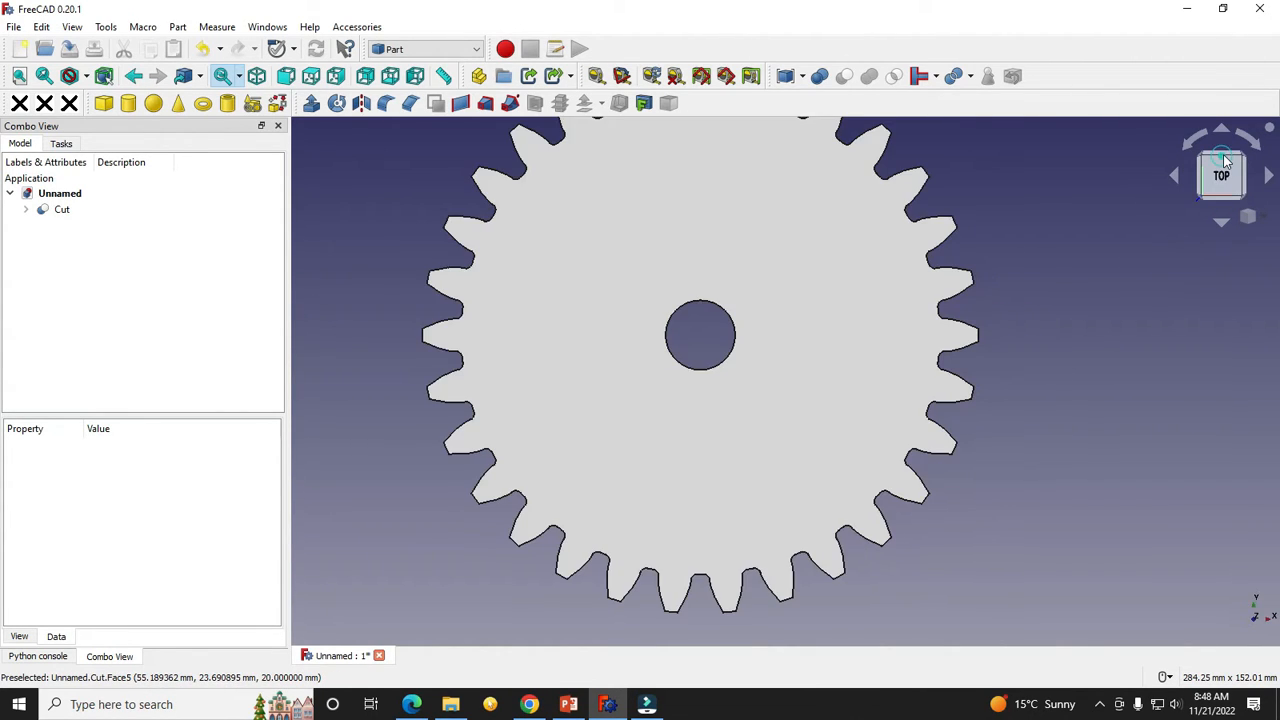
scroll(495, 343, up, 2)
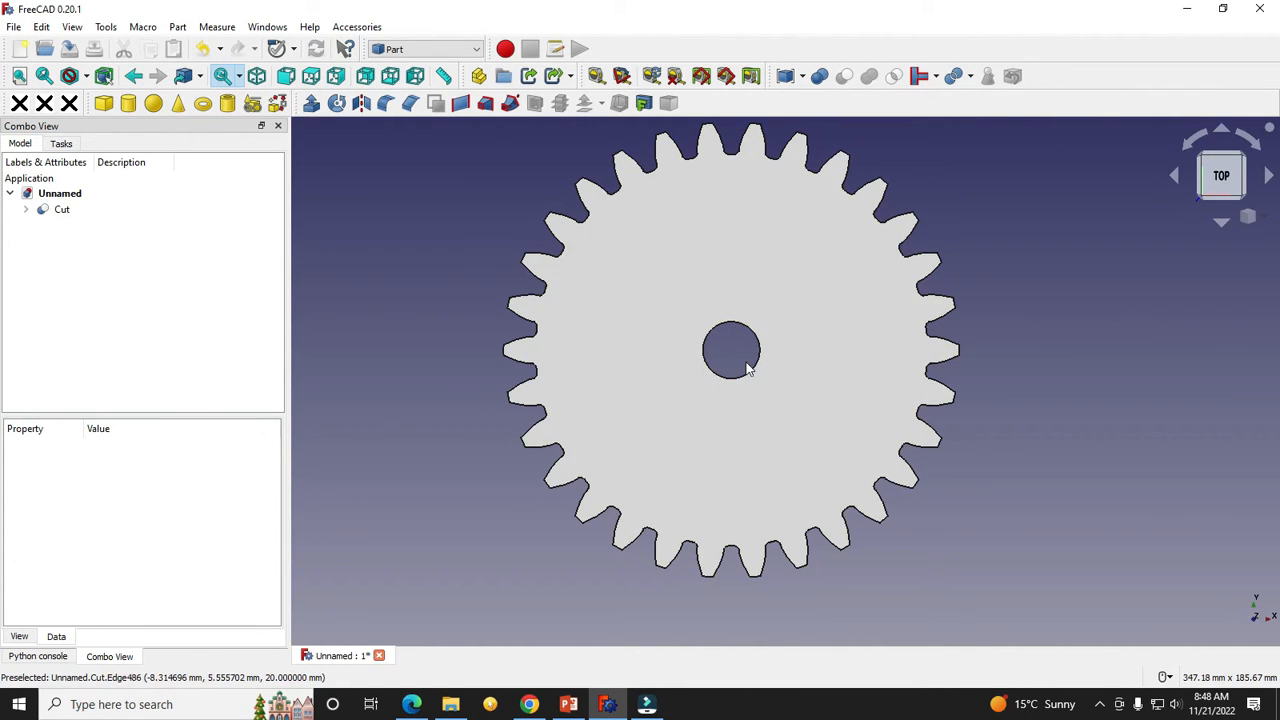
Step: Set the radius of the cylinder inside the gear's Cut to 15 mm to enlarge the centre bore
click(25, 209)
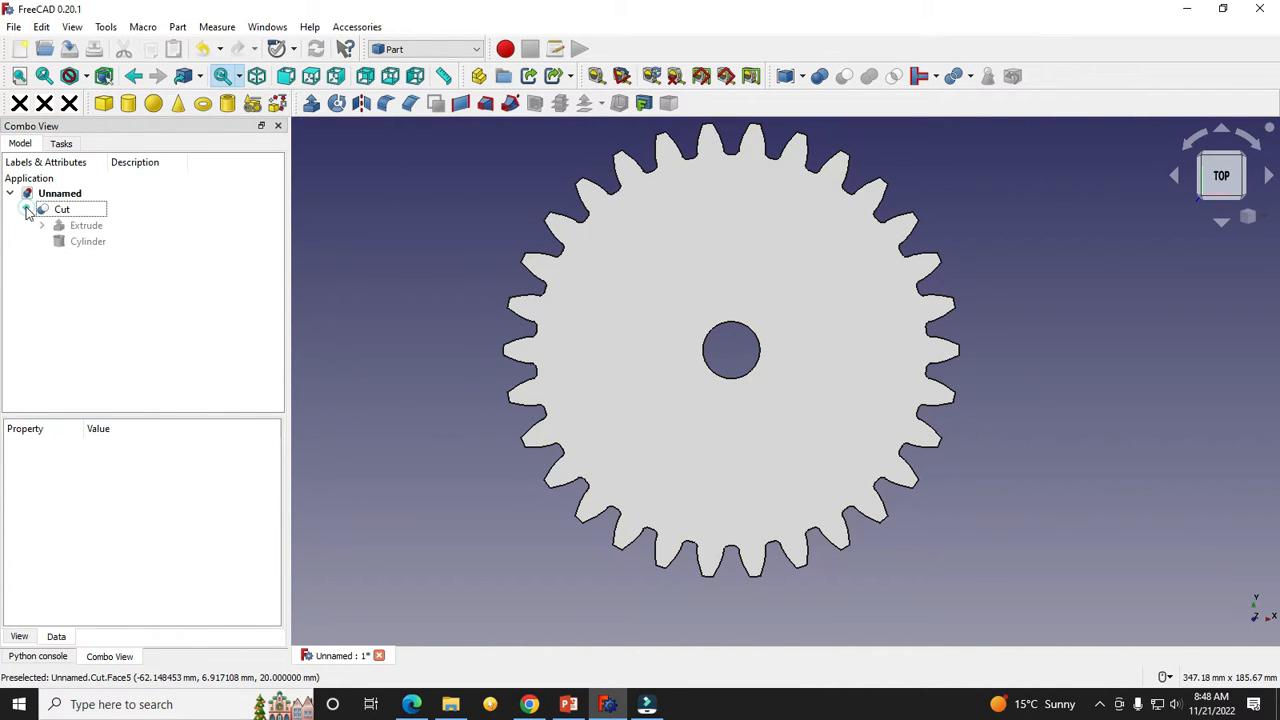
click(89, 241)
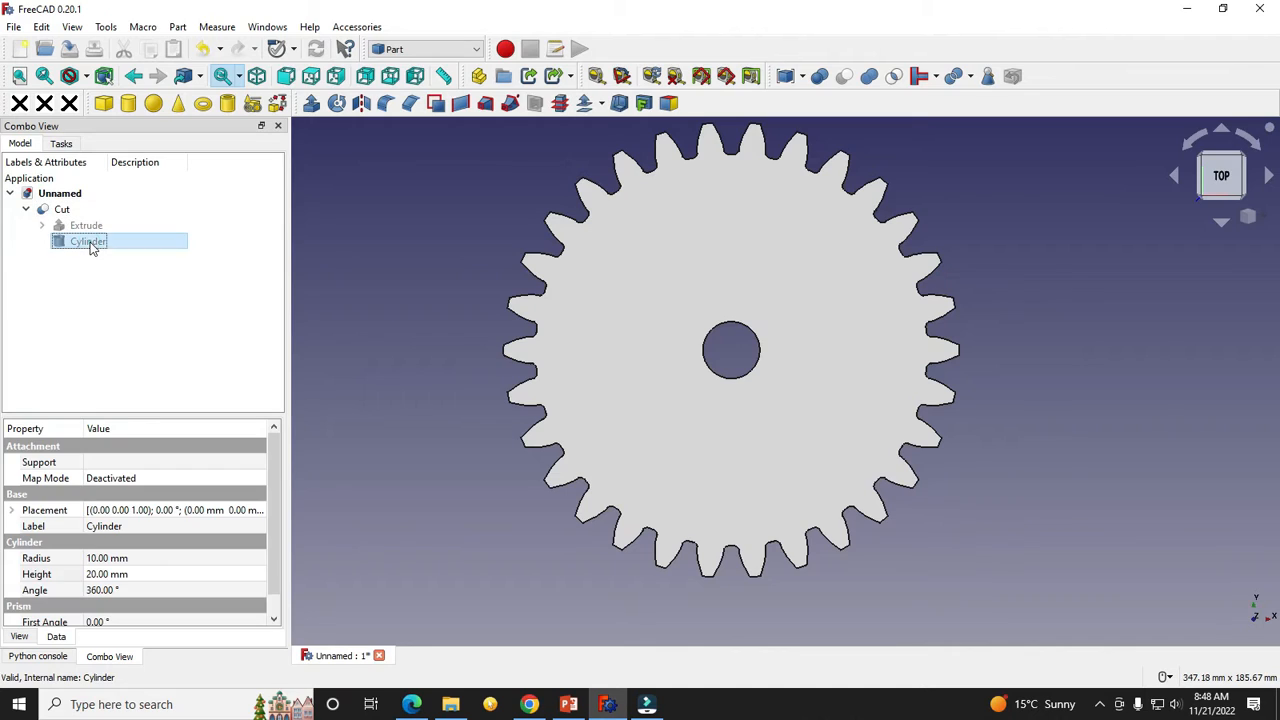
click(97, 558)
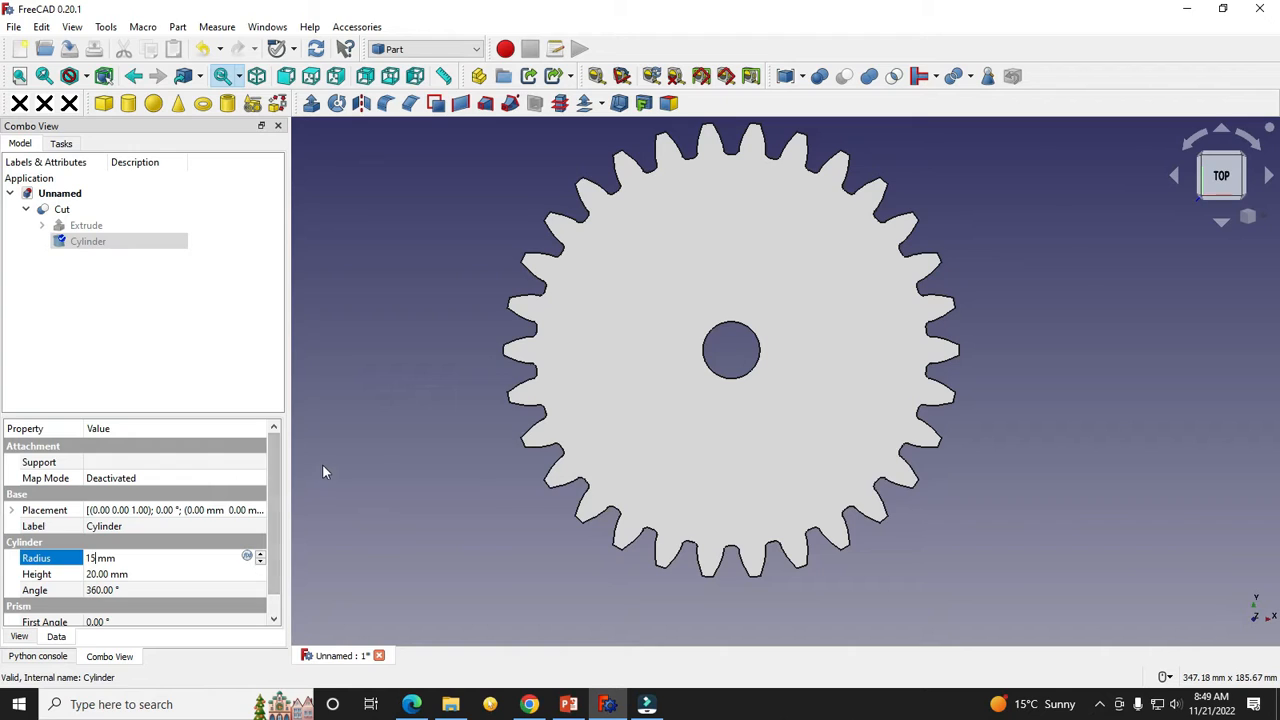
click(376, 437)
scroll(760, 330, up, 2)
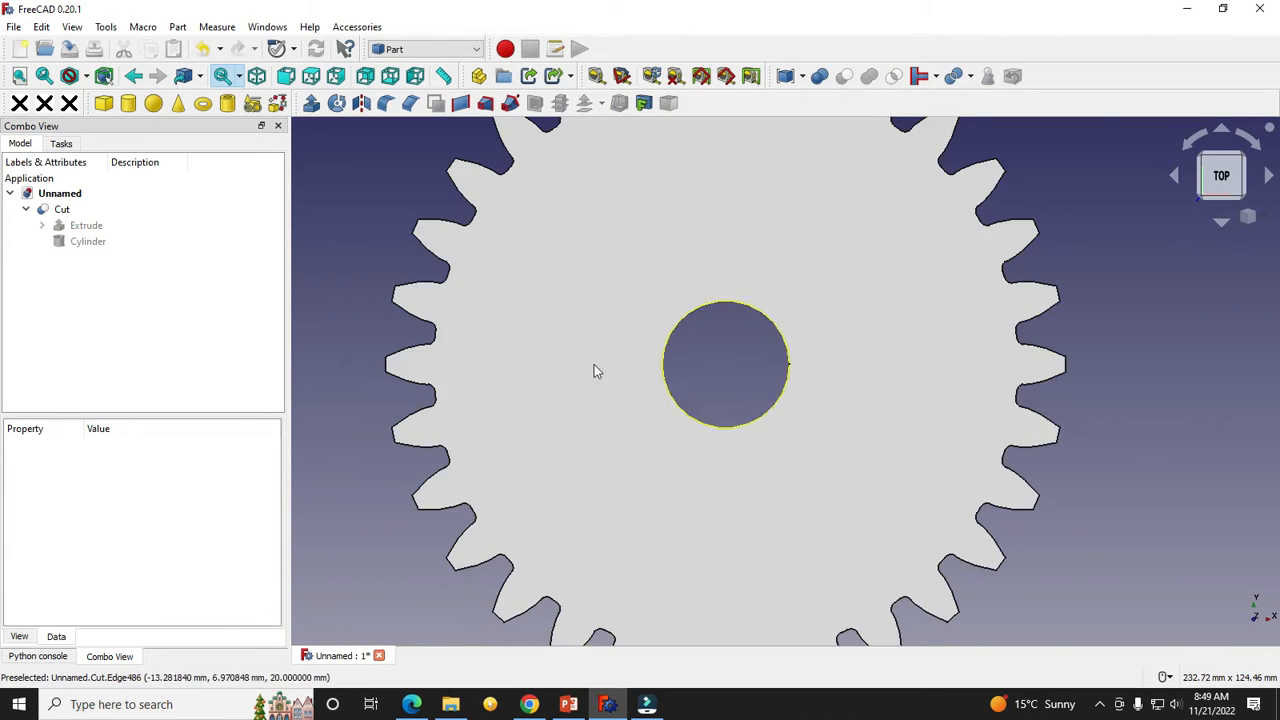
scroll(594, 369, down, 3)
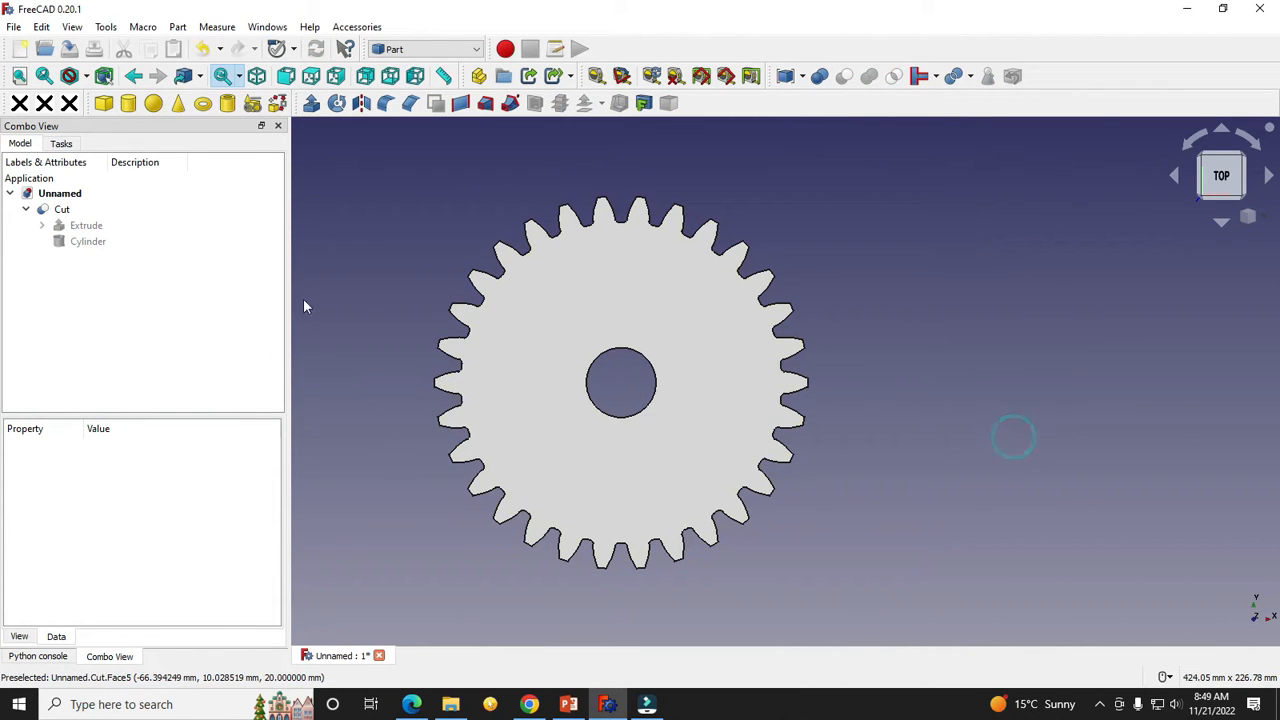
scroll(363, 320, down, 1)
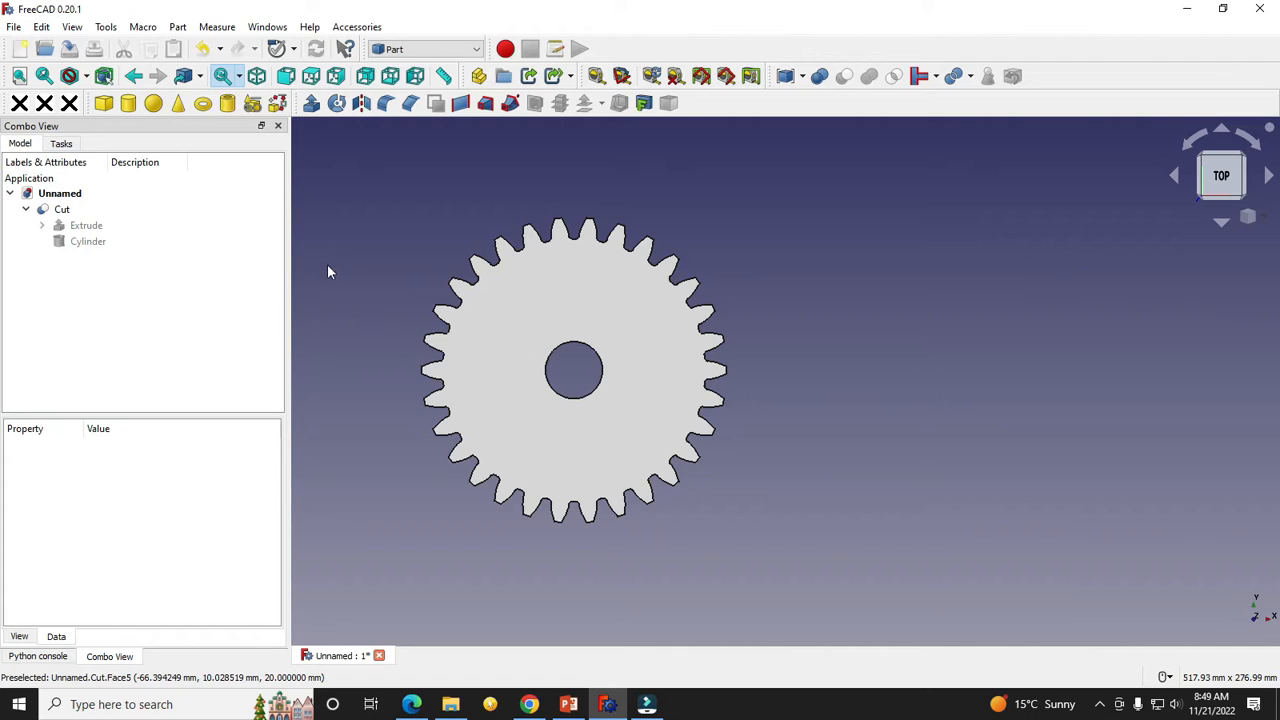
Step: Start a new involute gear in the Part Design workbench
click(433, 48)
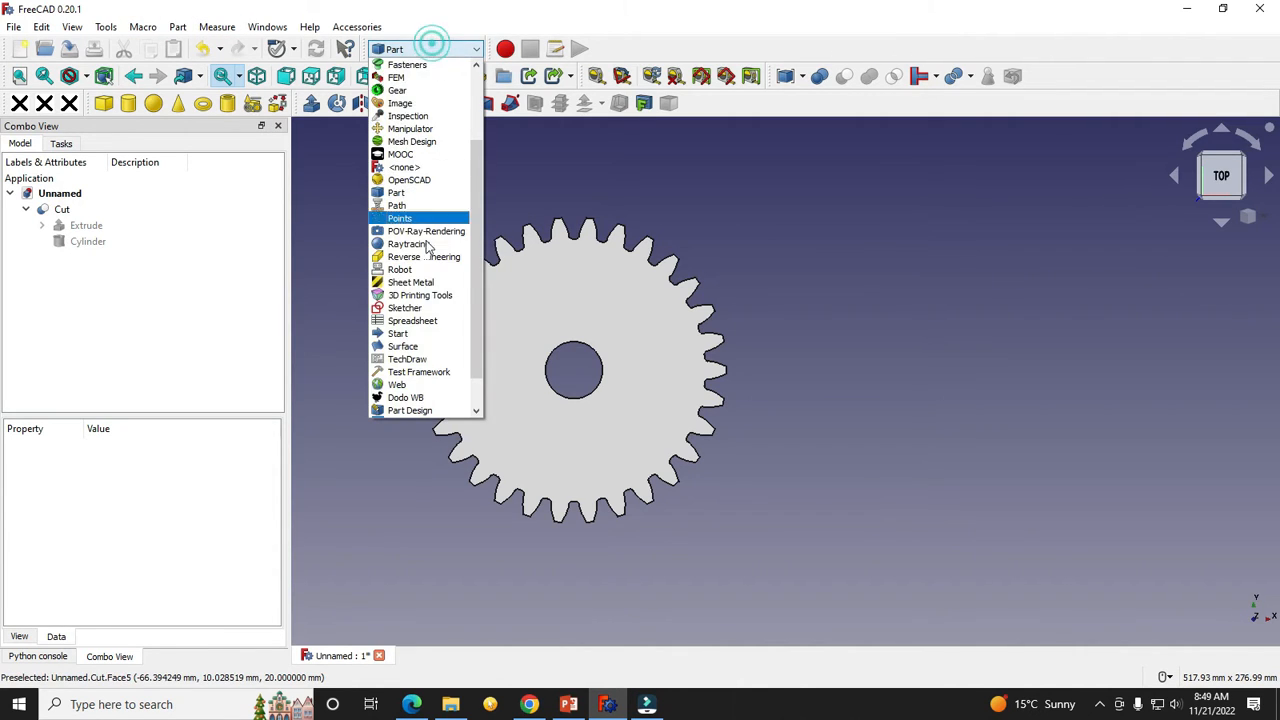
scroll(424, 350, down, 1)
click(421, 374)
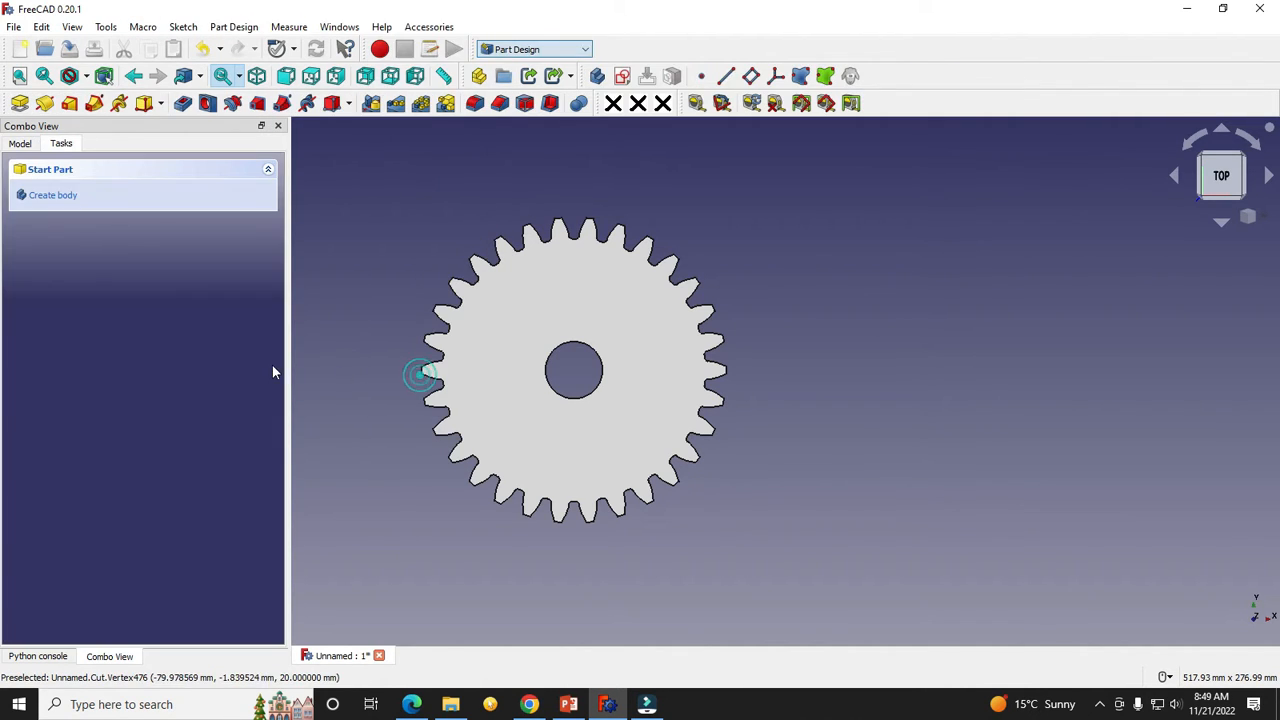
scroll(456, 343, up, 2)
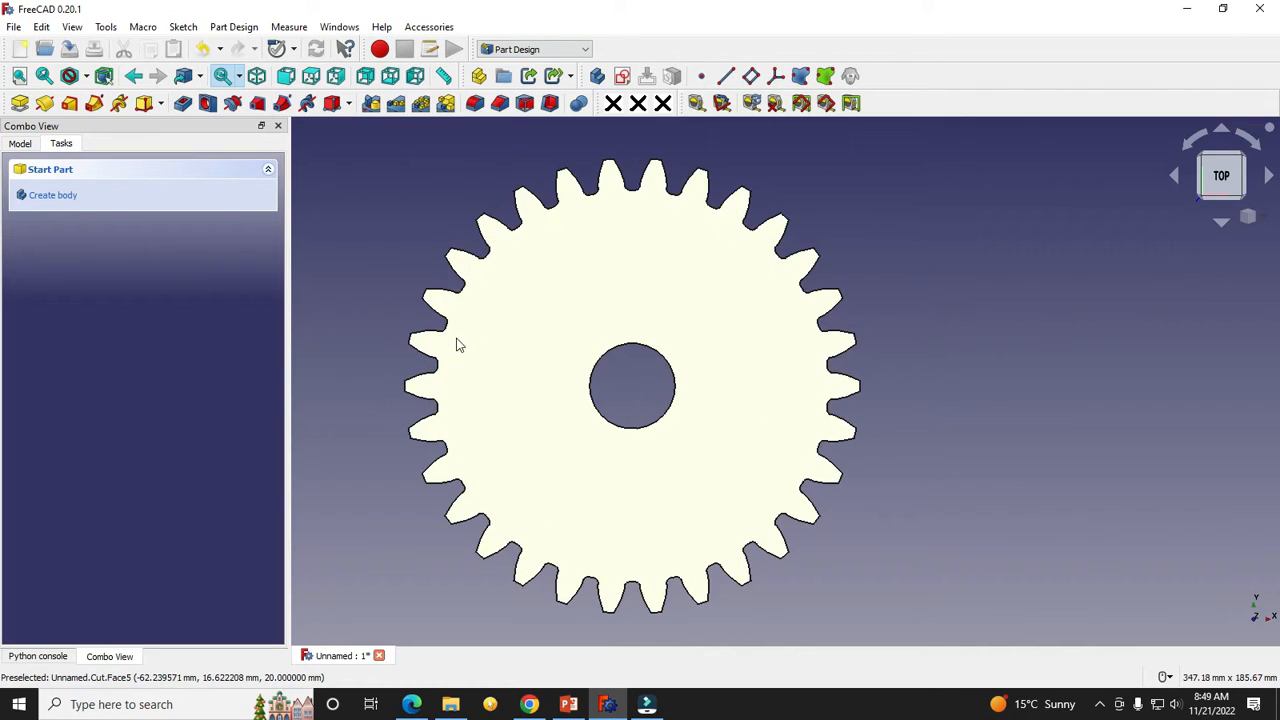
click(234, 27)
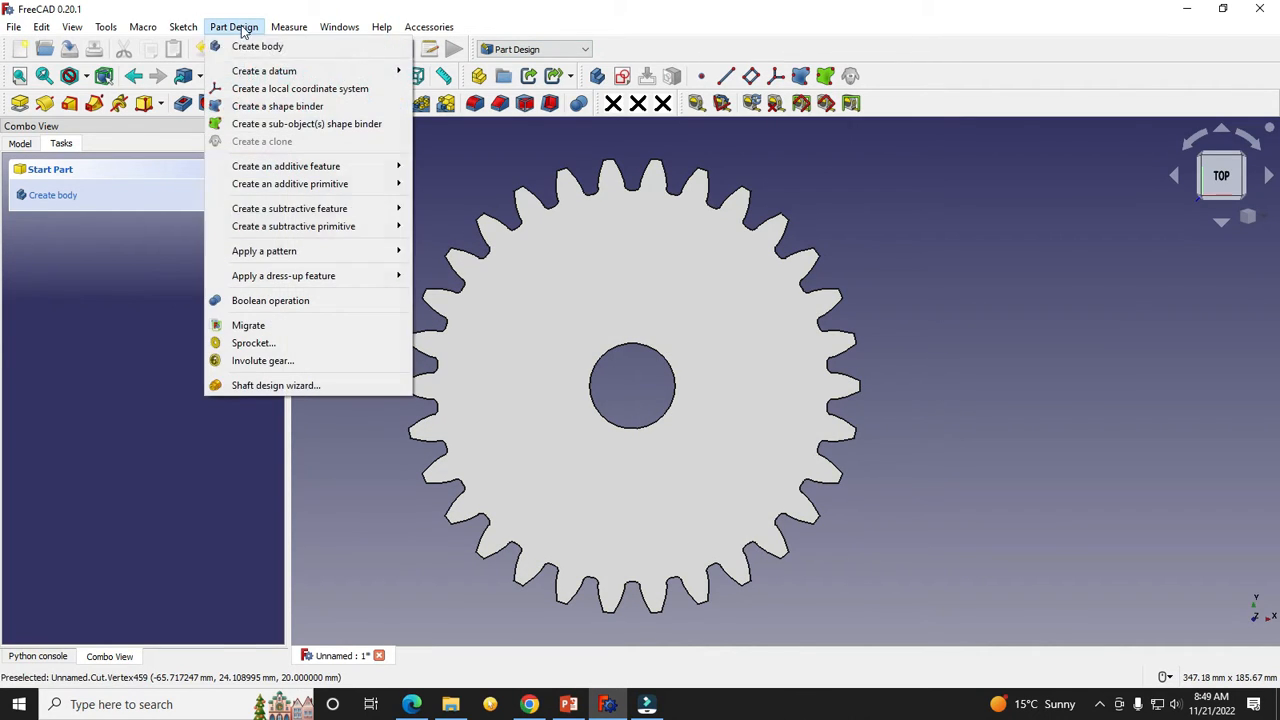
click(249, 360)
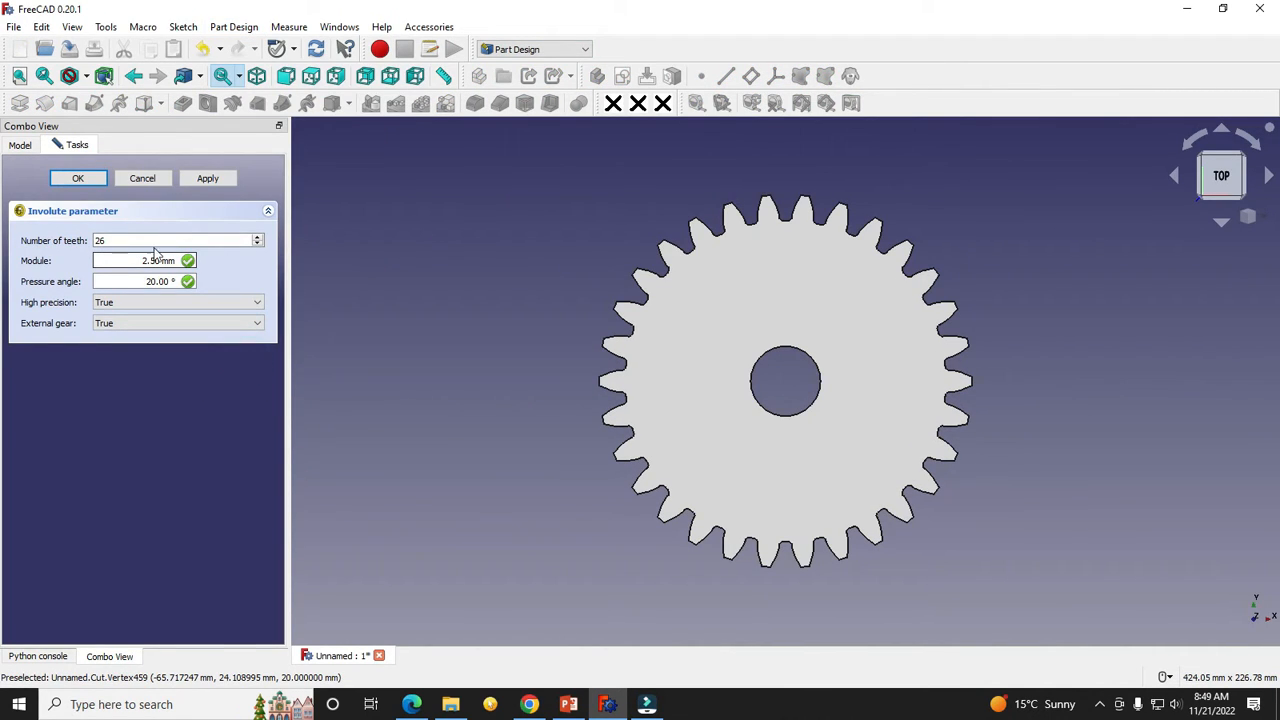
Step: Check the gear specification table in PowerPoint and create the involute gear with 15 teeth, module 5 mm and high precision False
click(570, 704)
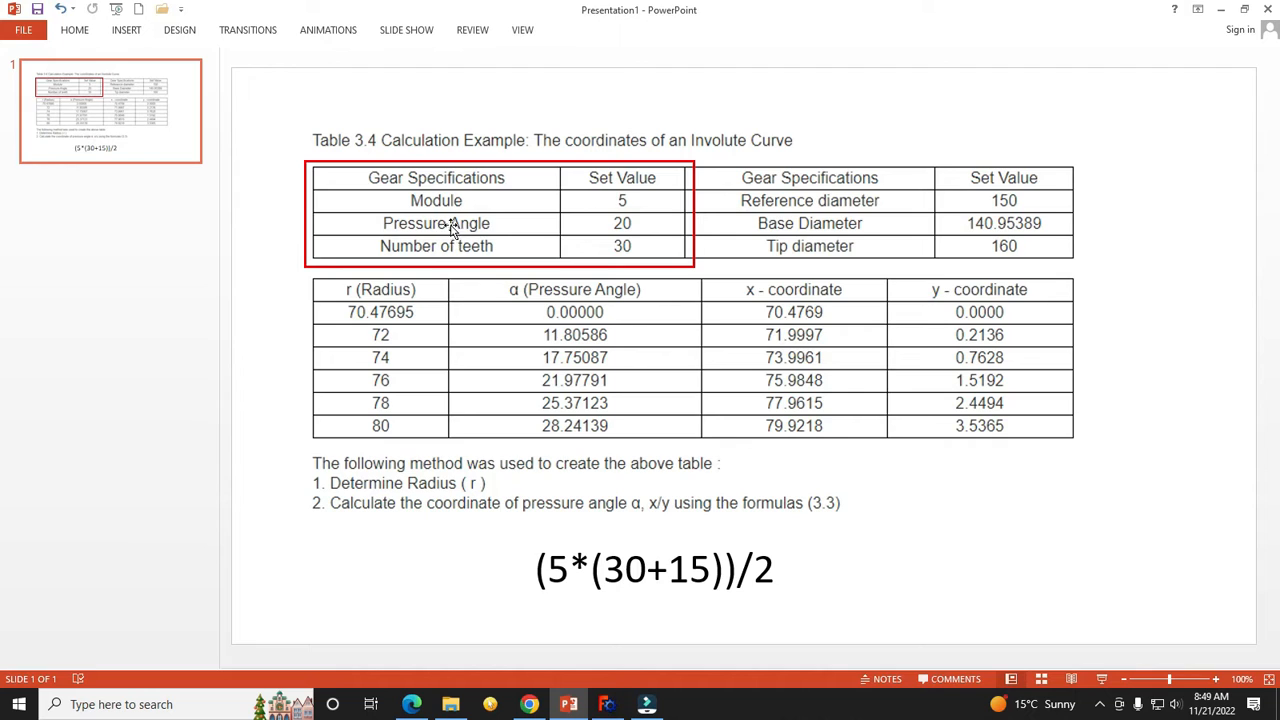
click(1225, 12)
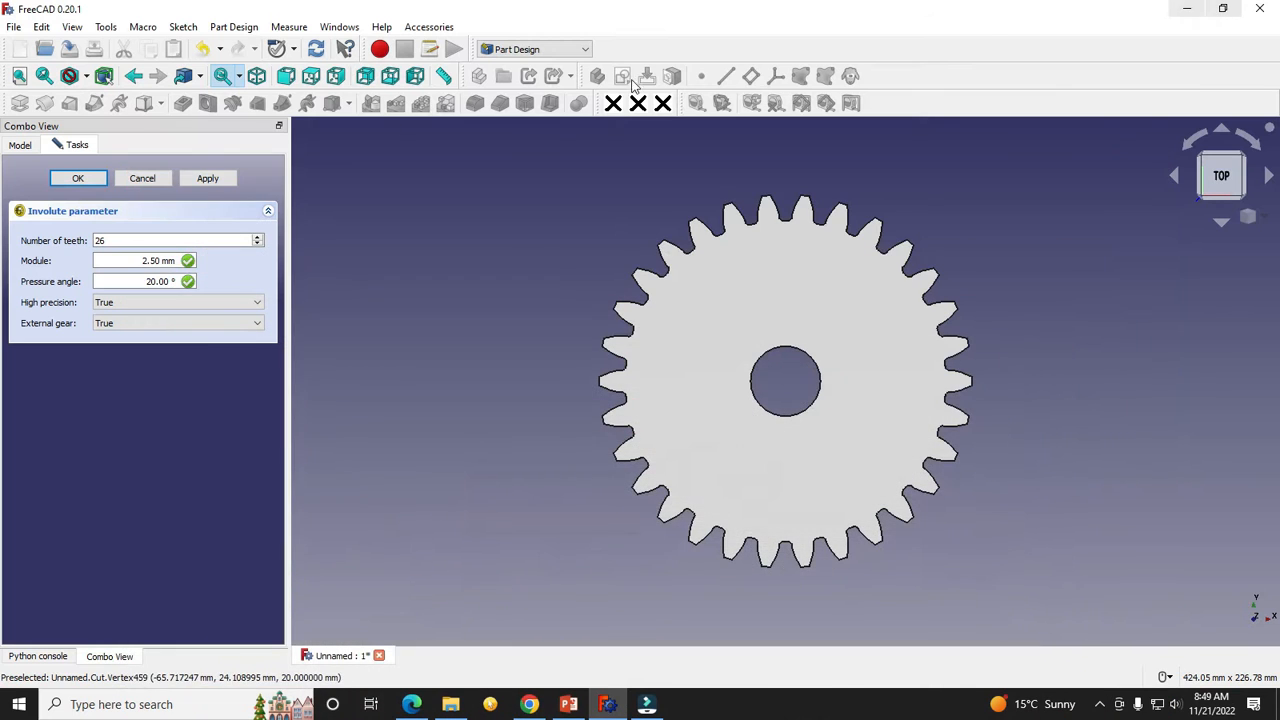
double_click(134, 240)
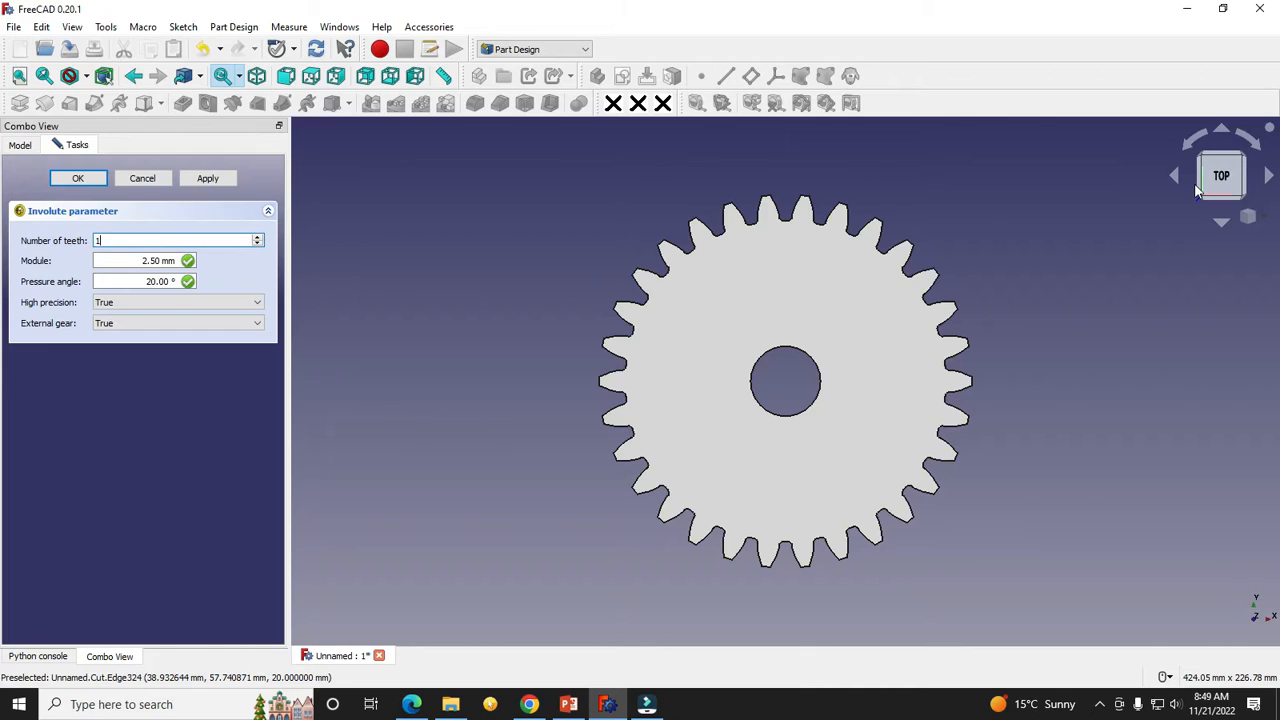
click(181, 261)
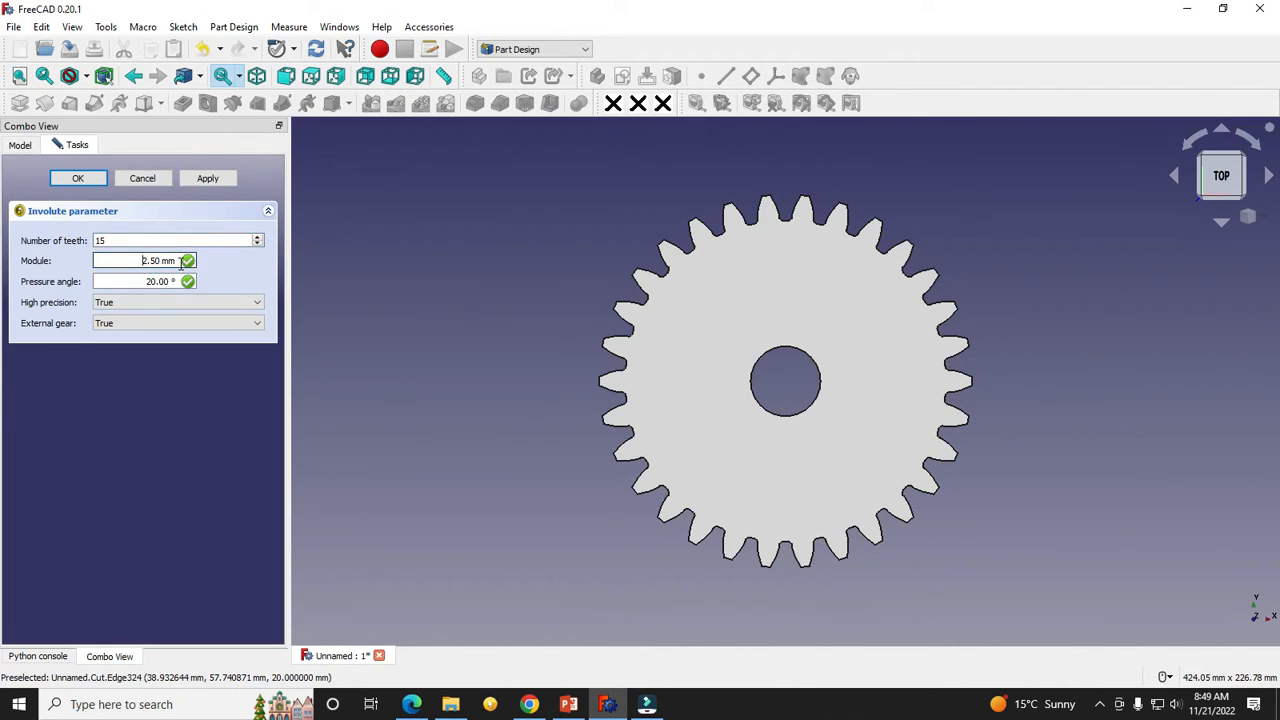
drag(170, 262, 120, 261)
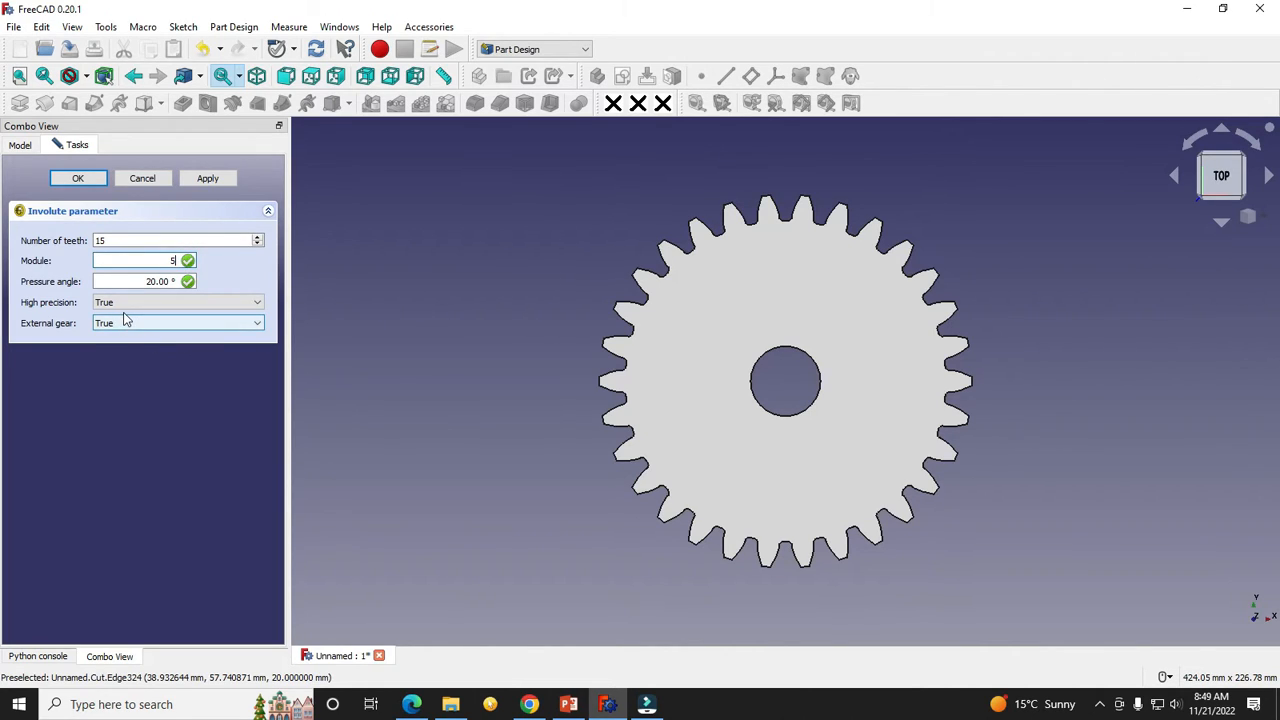
click(115, 303)
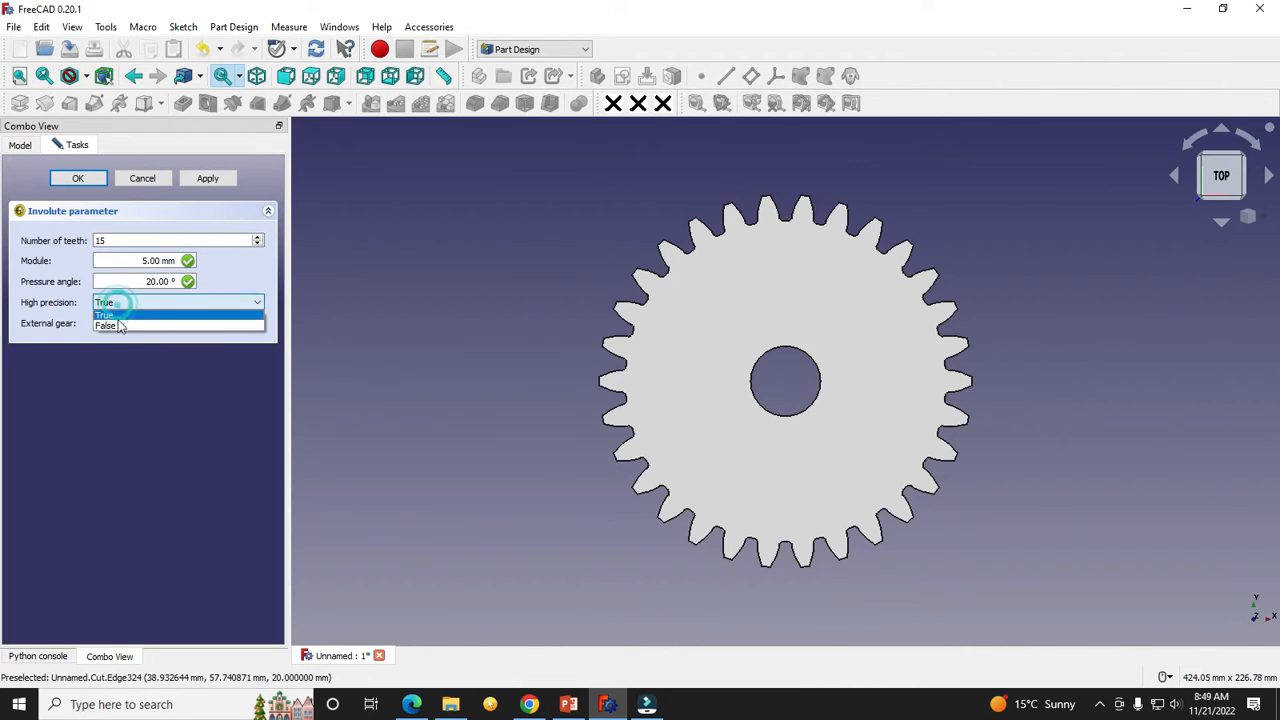
click(117, 322)
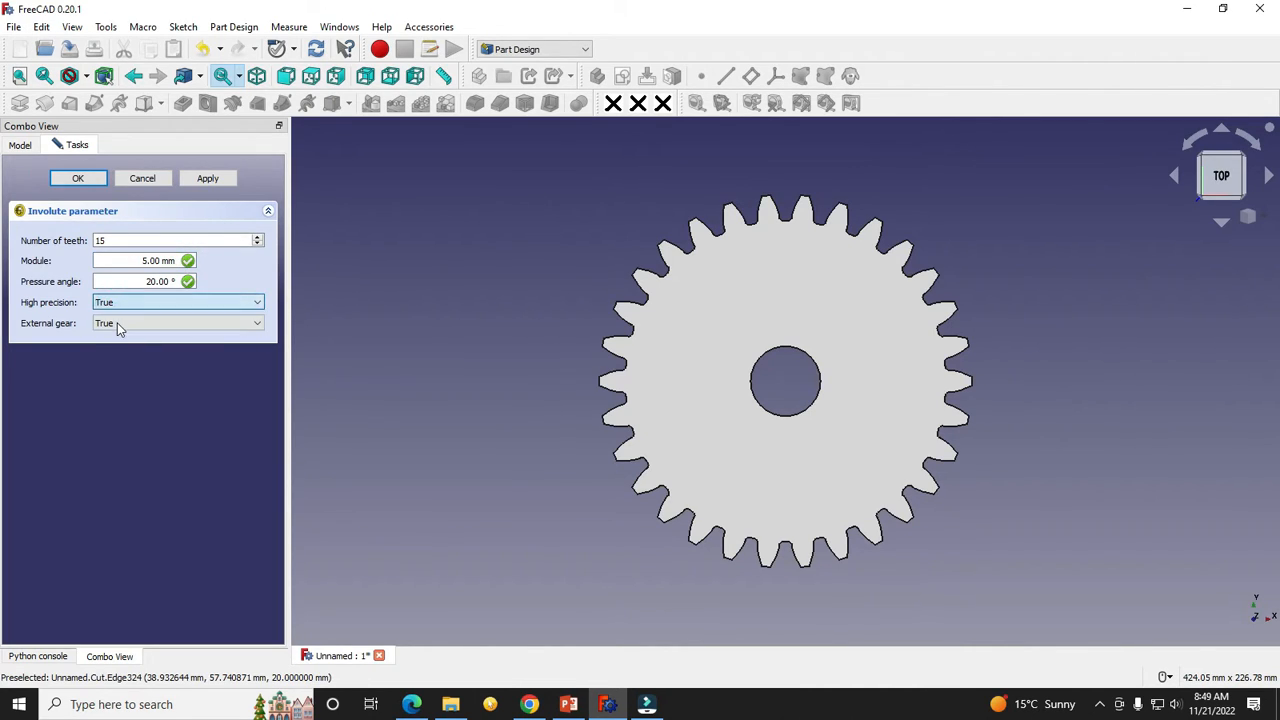
click(78, 180)
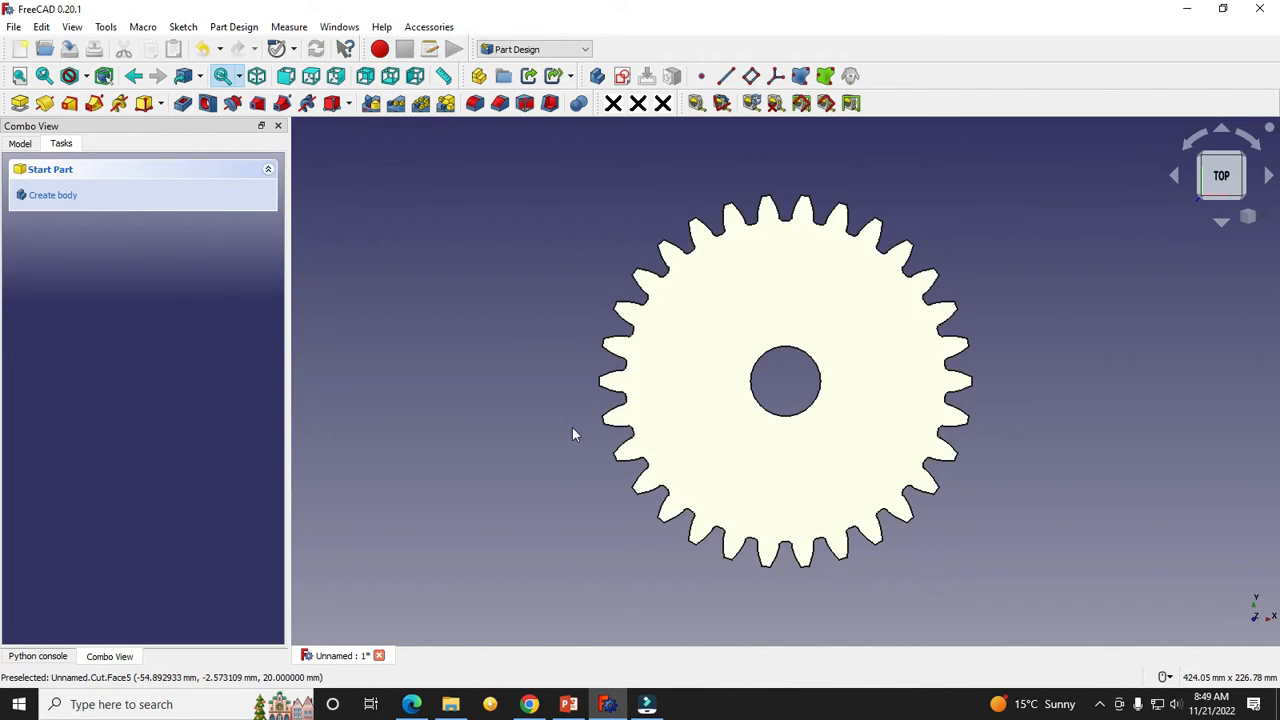
Step: Extrude the 15-tooth gear profile 20 mm along its normal as a solid in the Part workbench
click(20, 143)
scroll(418, 437, down, 2)
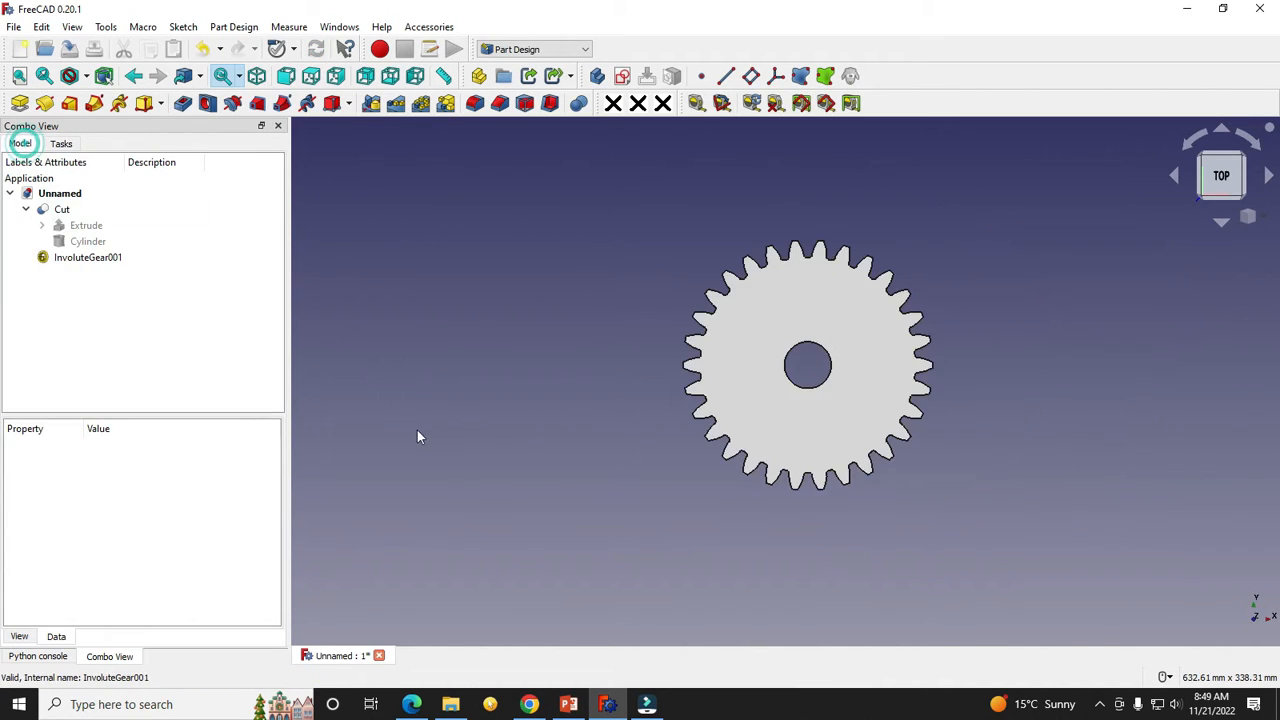
middle_drag(781, 498, 694, 297)
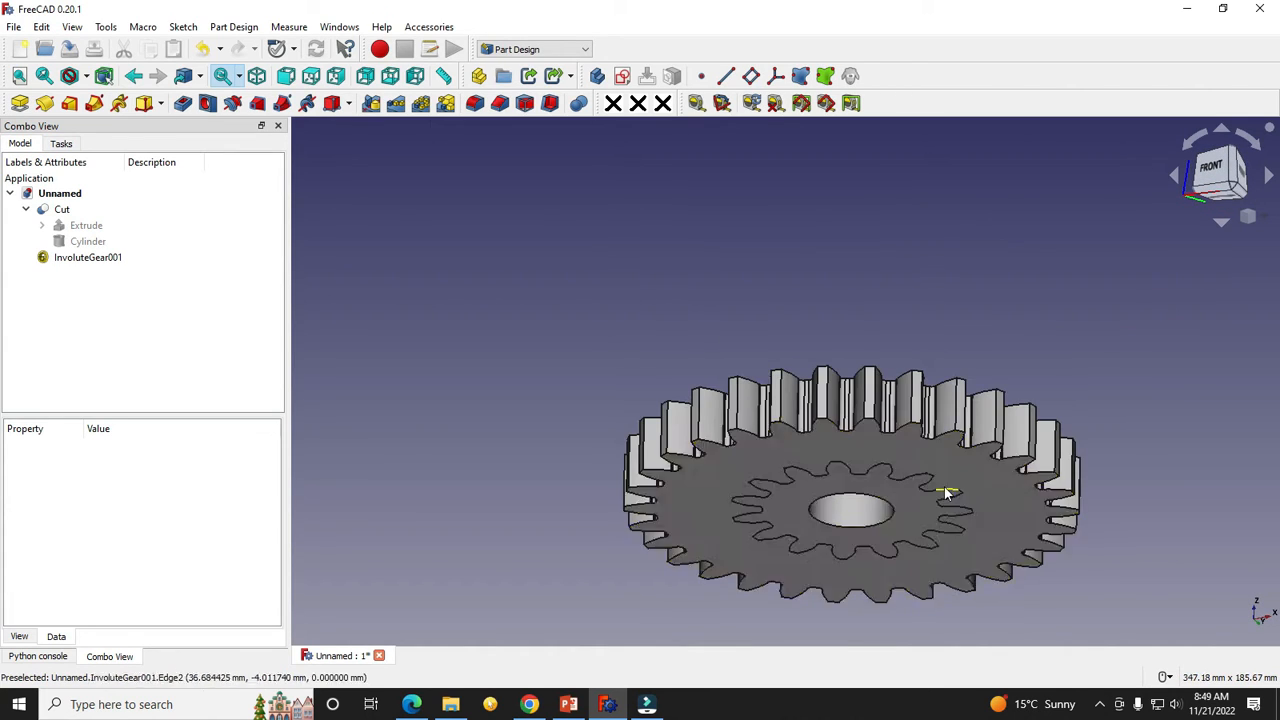
click(88, 259)
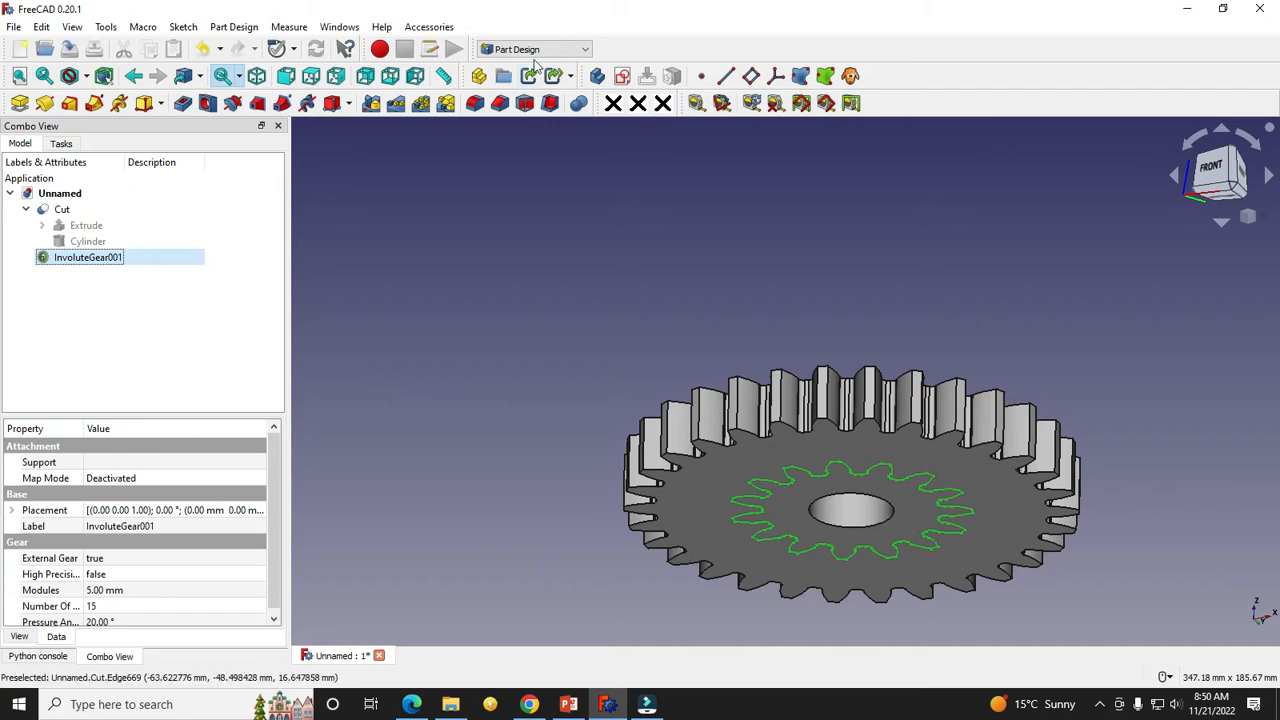
click(530, 49)
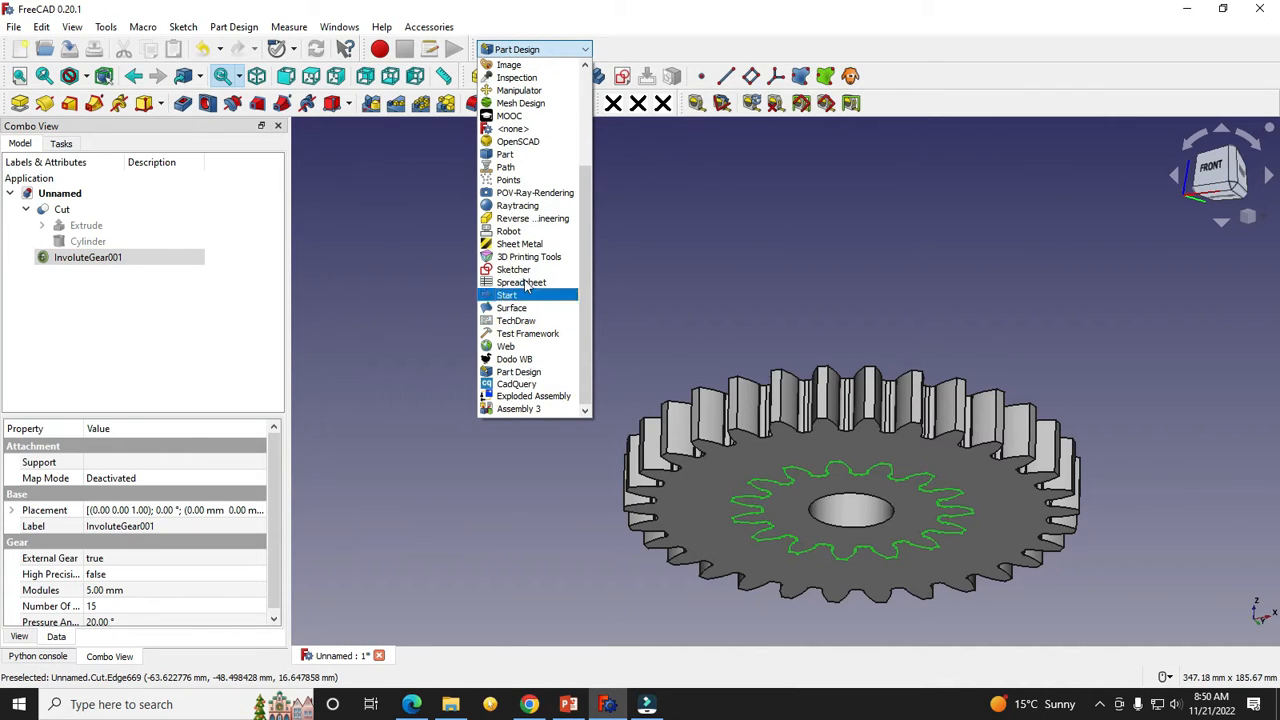
click(507, 154)
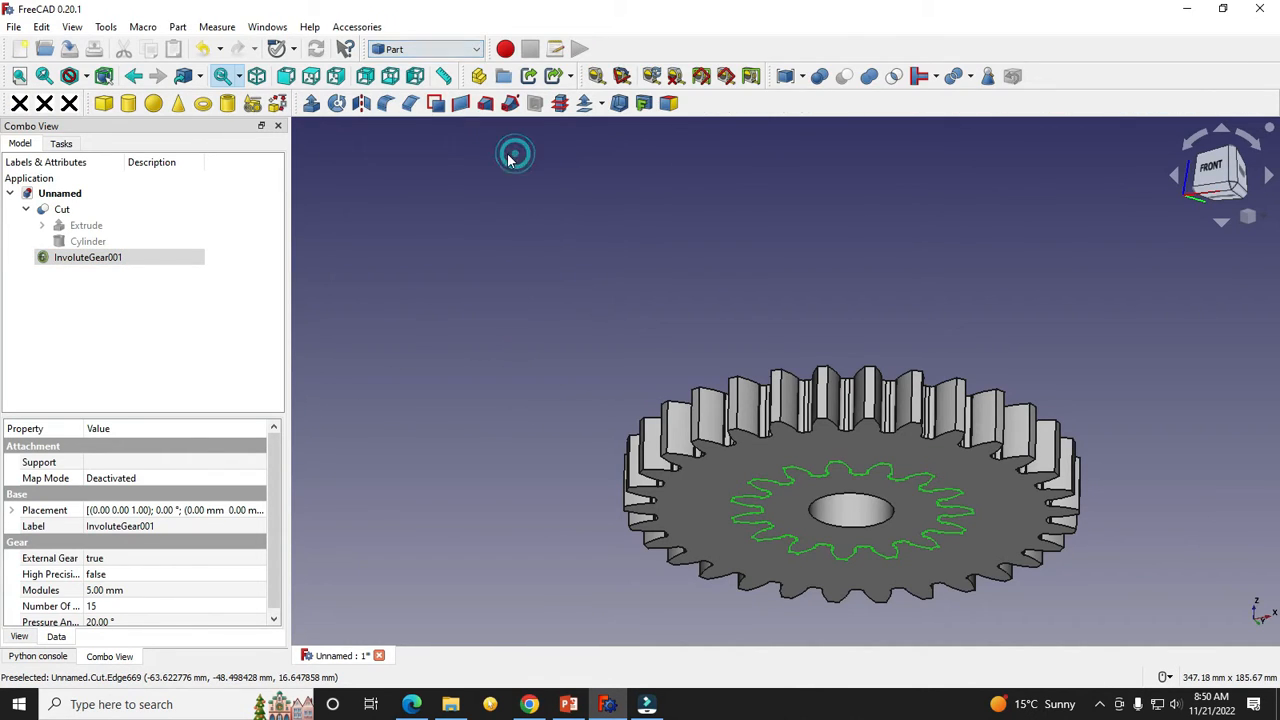
click(314, 104)
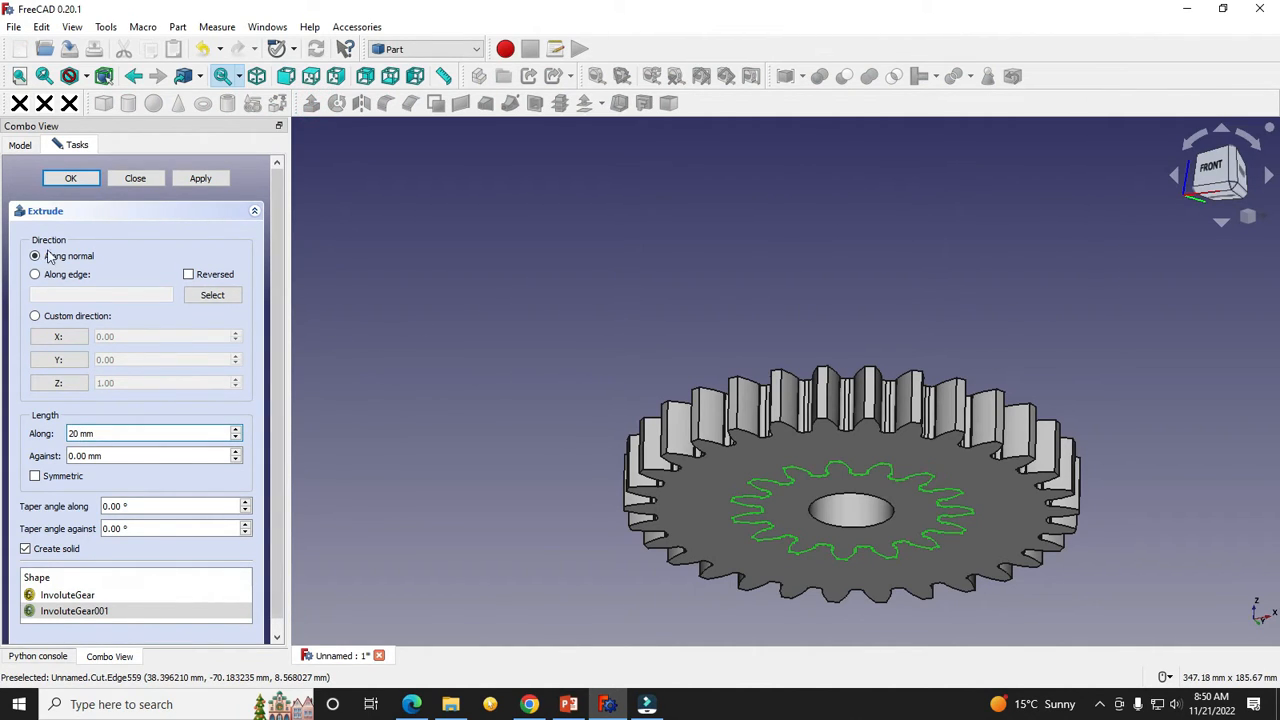
click(71, 179)
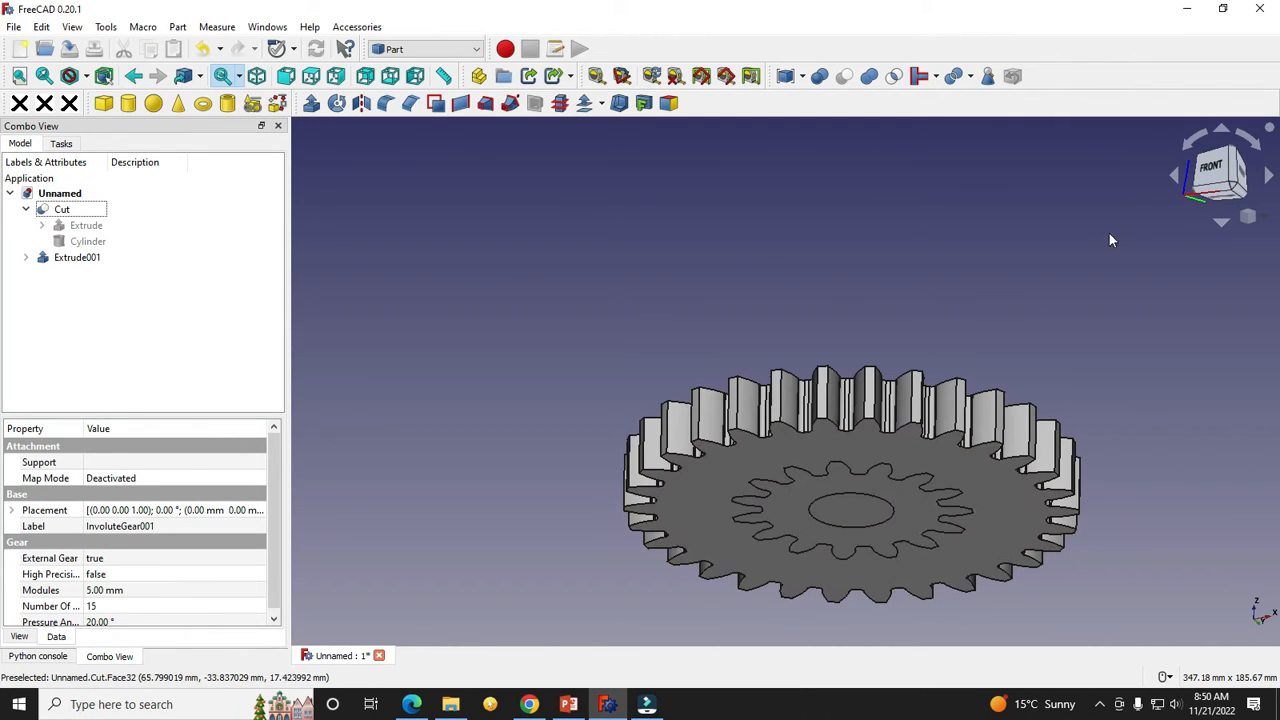
Step: Add a cylinder at the centre of the small gear with radius 15 mm and height 20 mm
click(1264, 217)
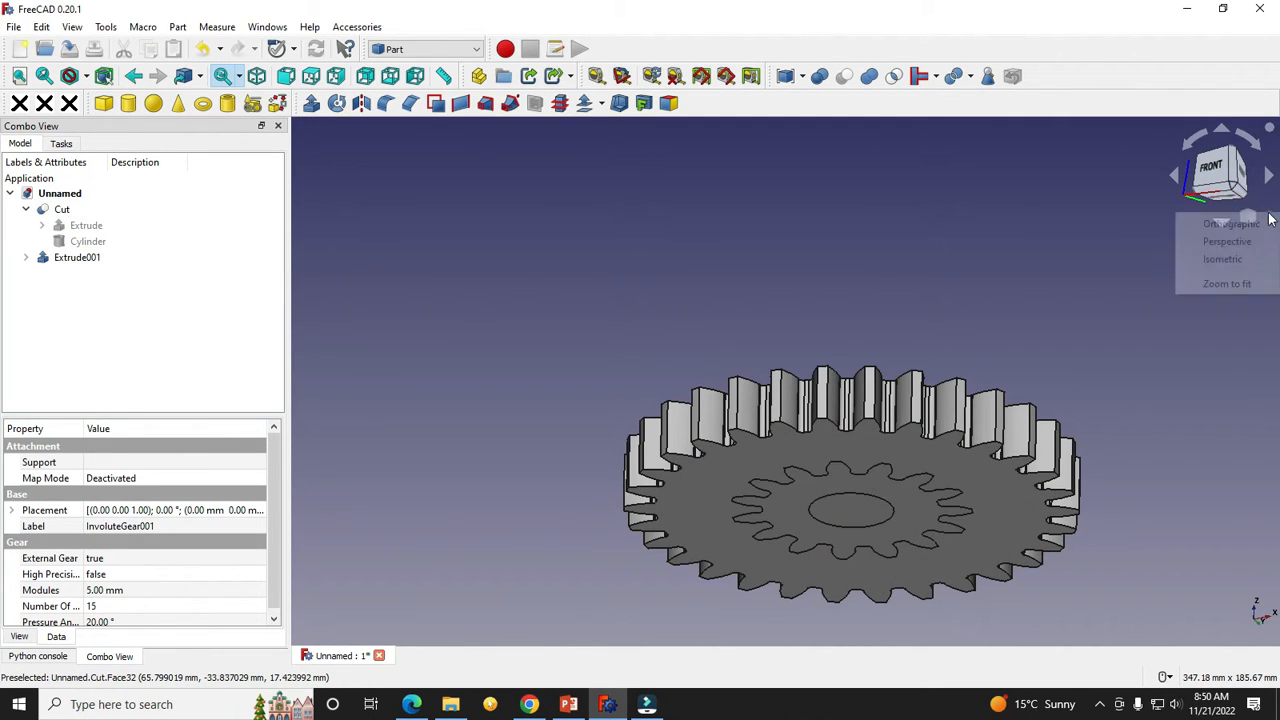
click(1224, 260)
scroll(911, 268, up, 5)
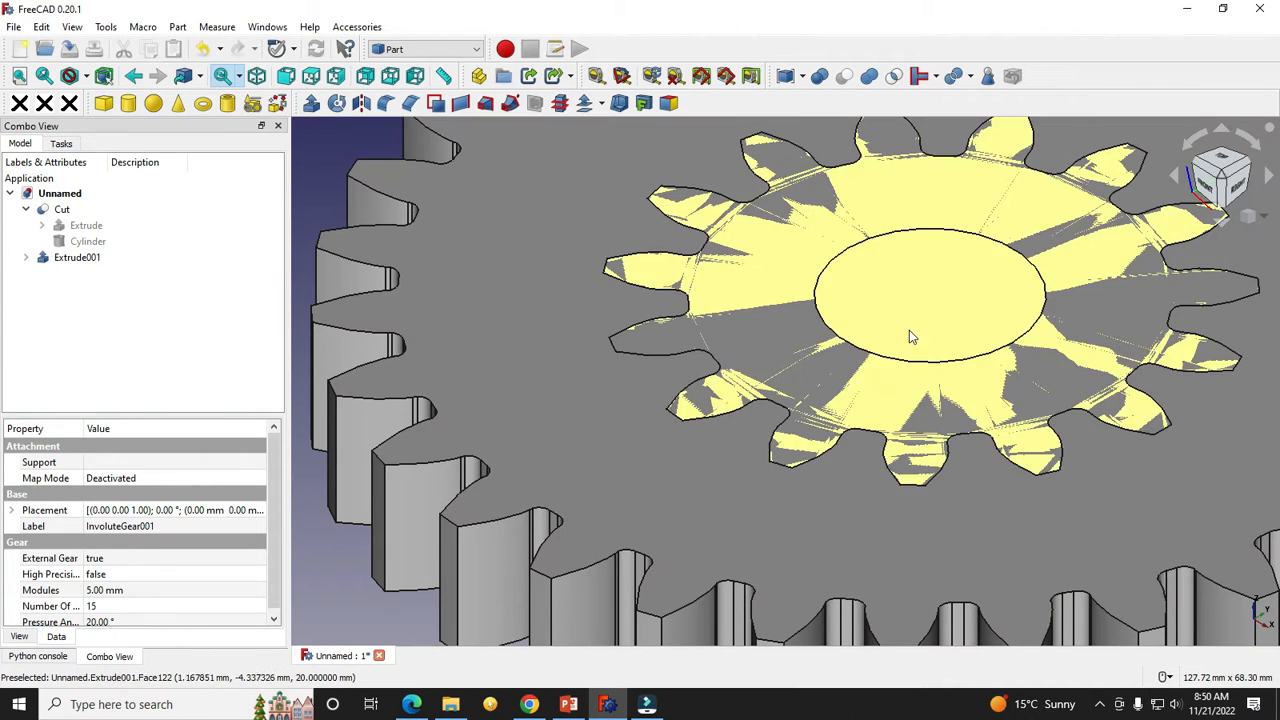
scroll(909, 332, down, 4)
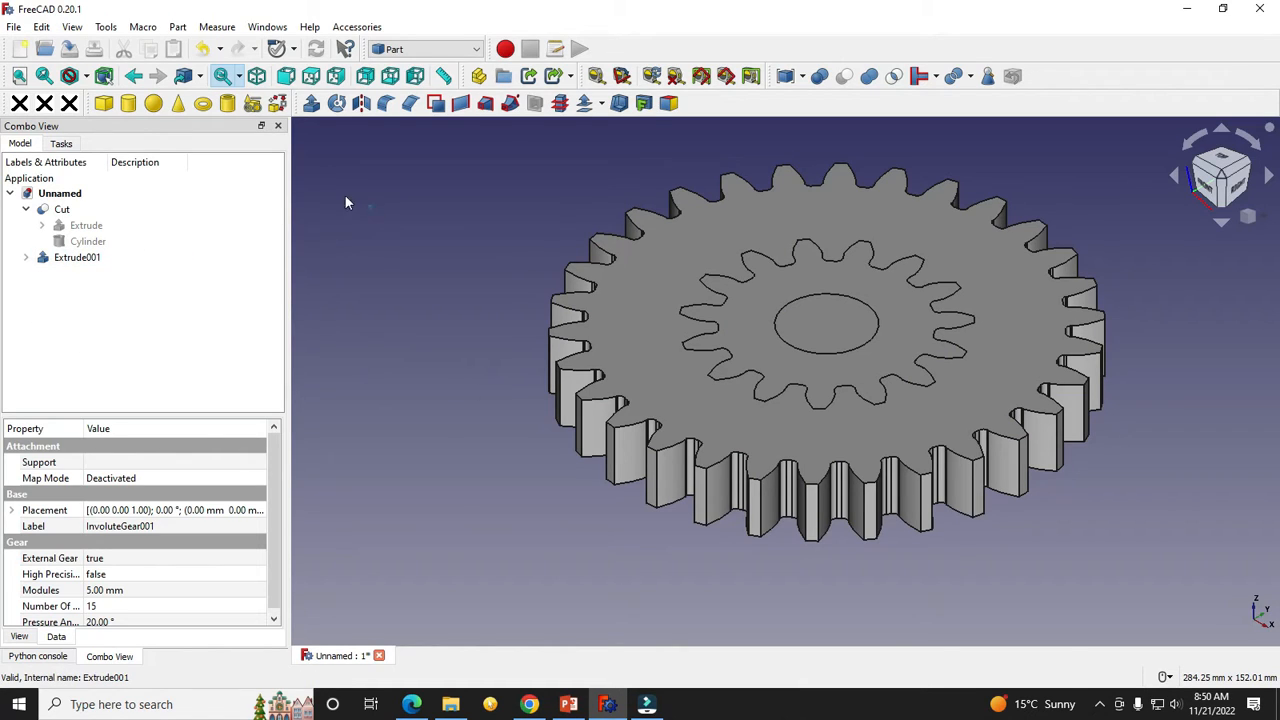
click(368, 205)
click(128, 103)
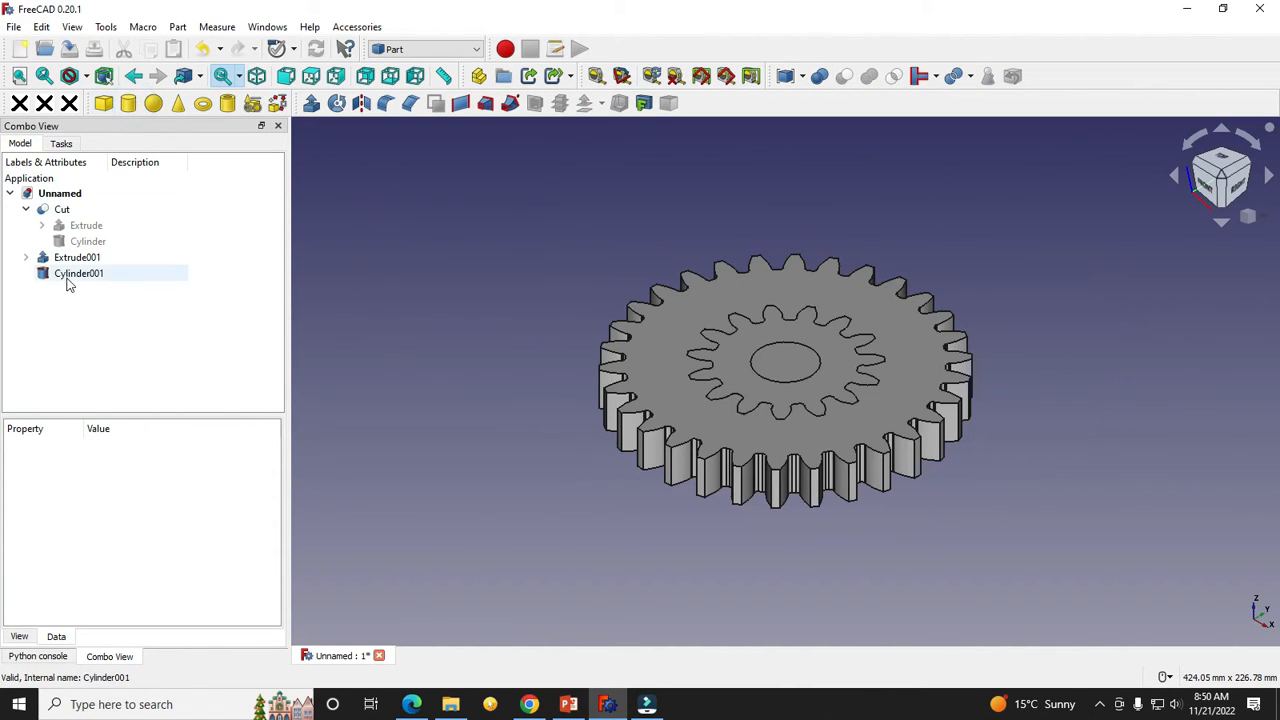
click(70, 278)
click(95, 558)
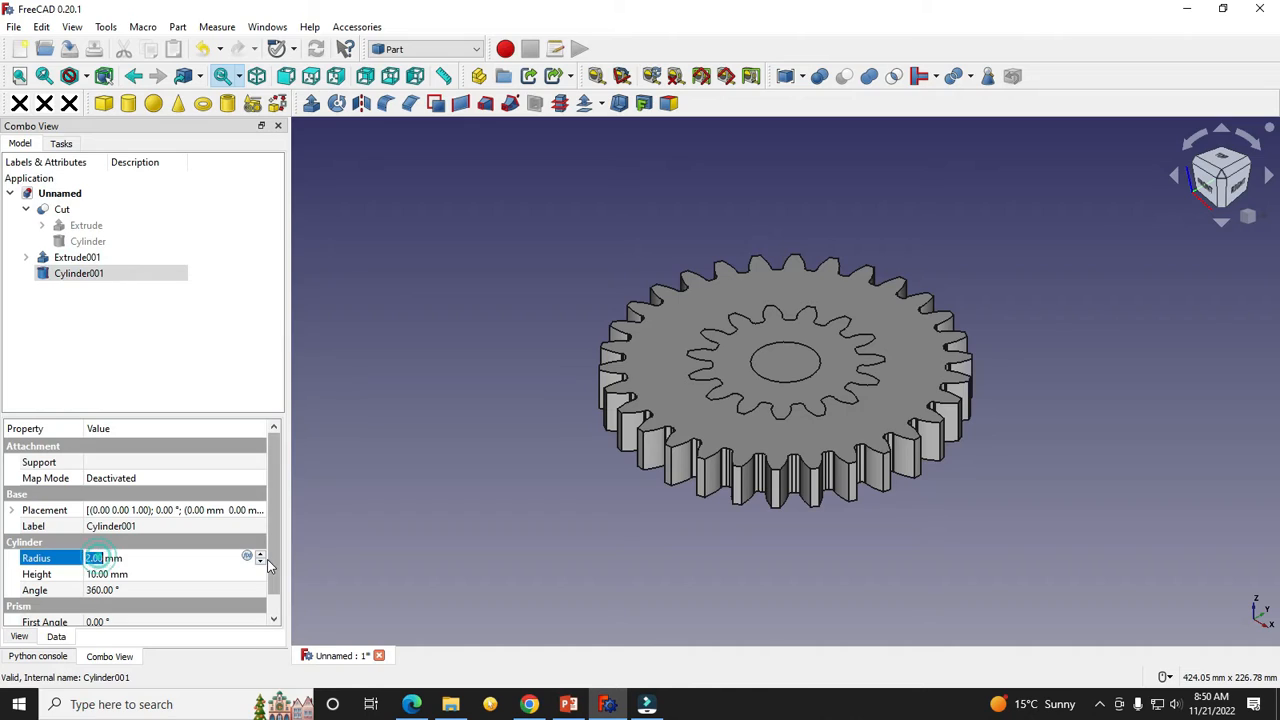
text(15)
key(Return)
click(97, 574)
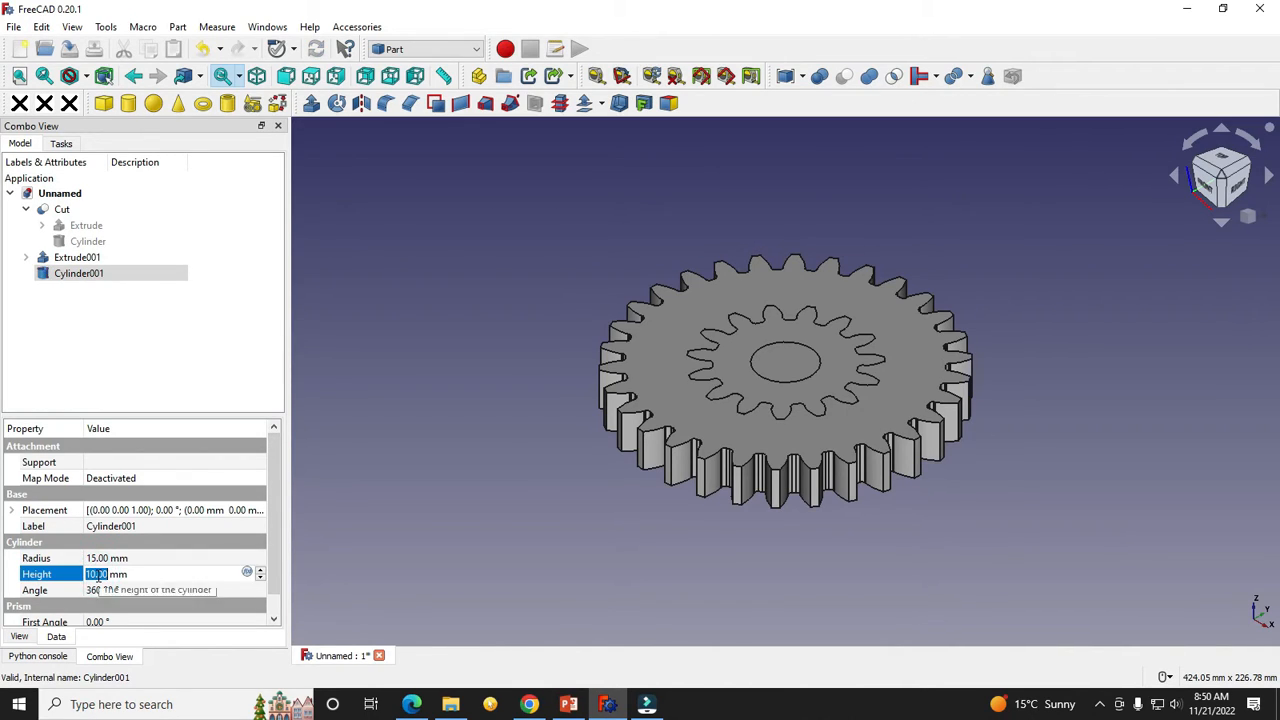
text(20)
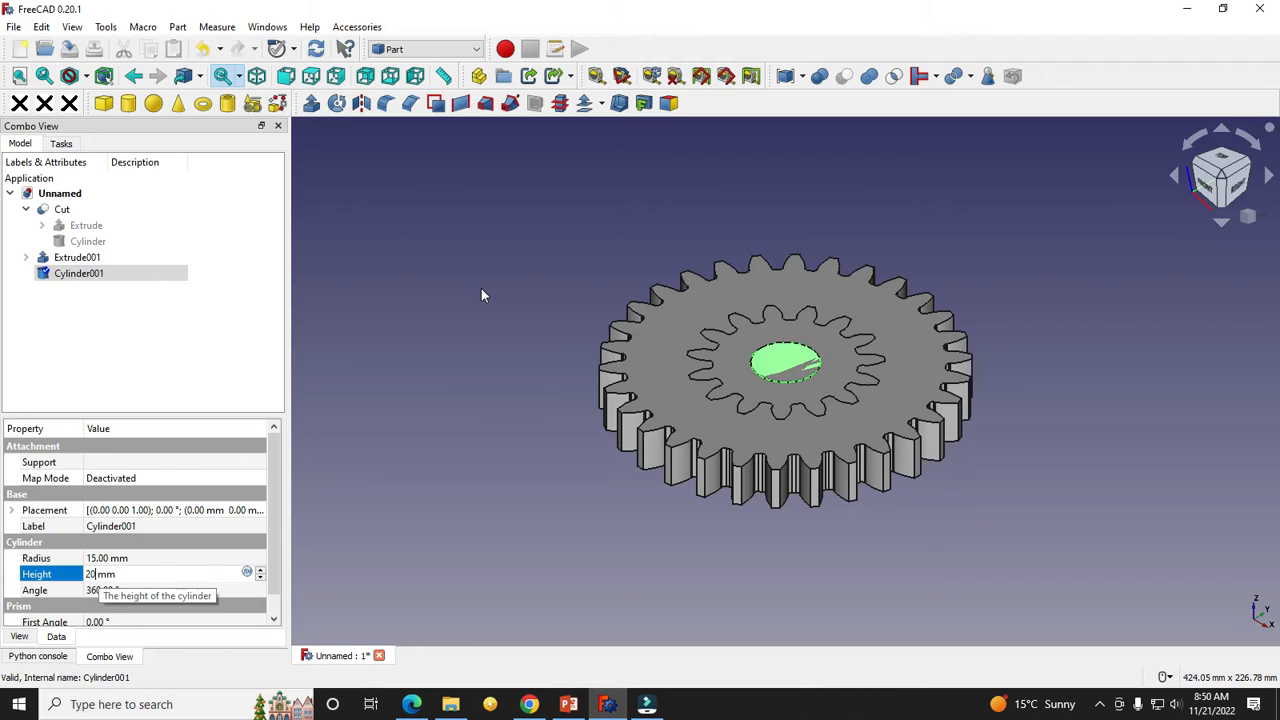
click(459, 358)
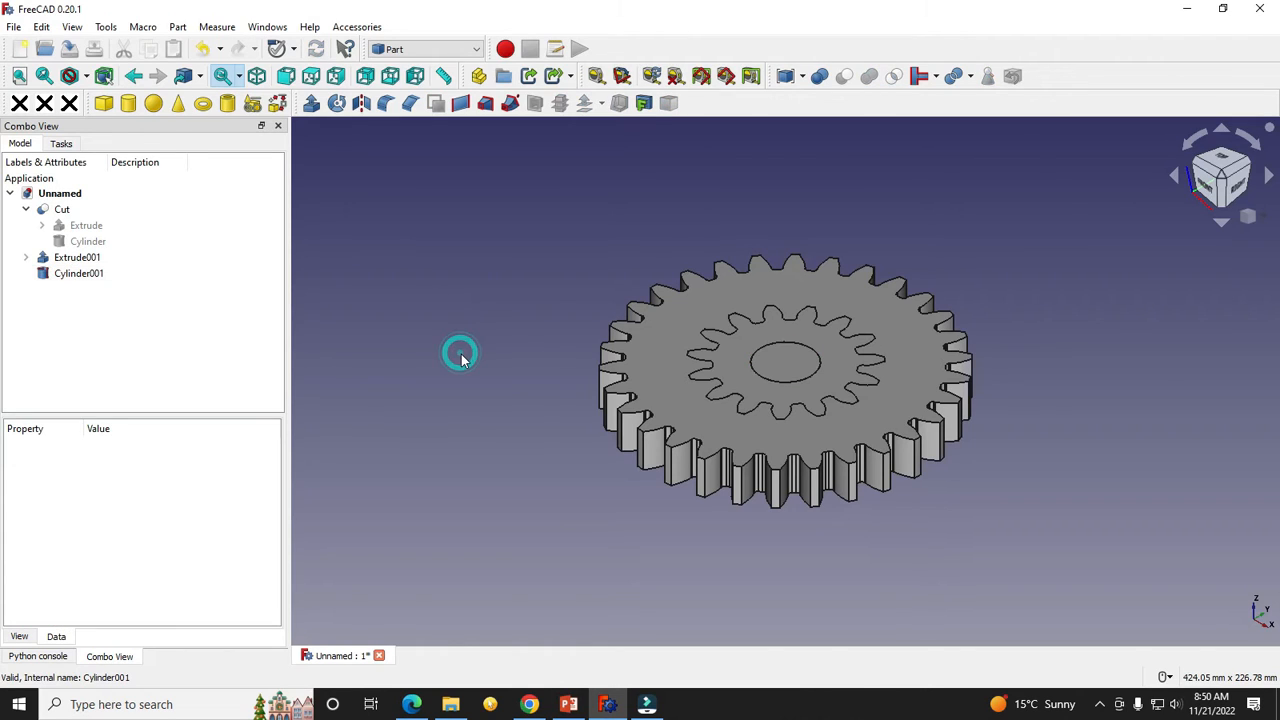
Step: Cut the centre cylinder out of the extruded 15-tooth gear to form its bore
click(80, 260)
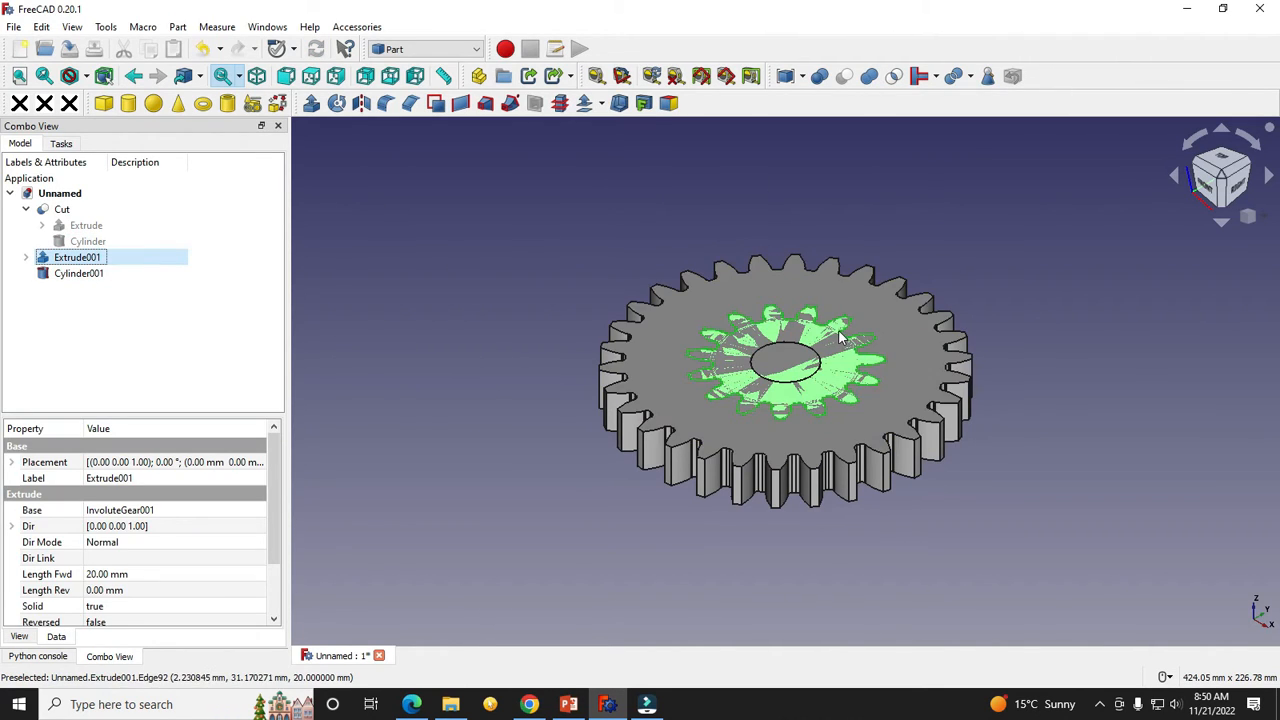
ctrl+click(91, 281)
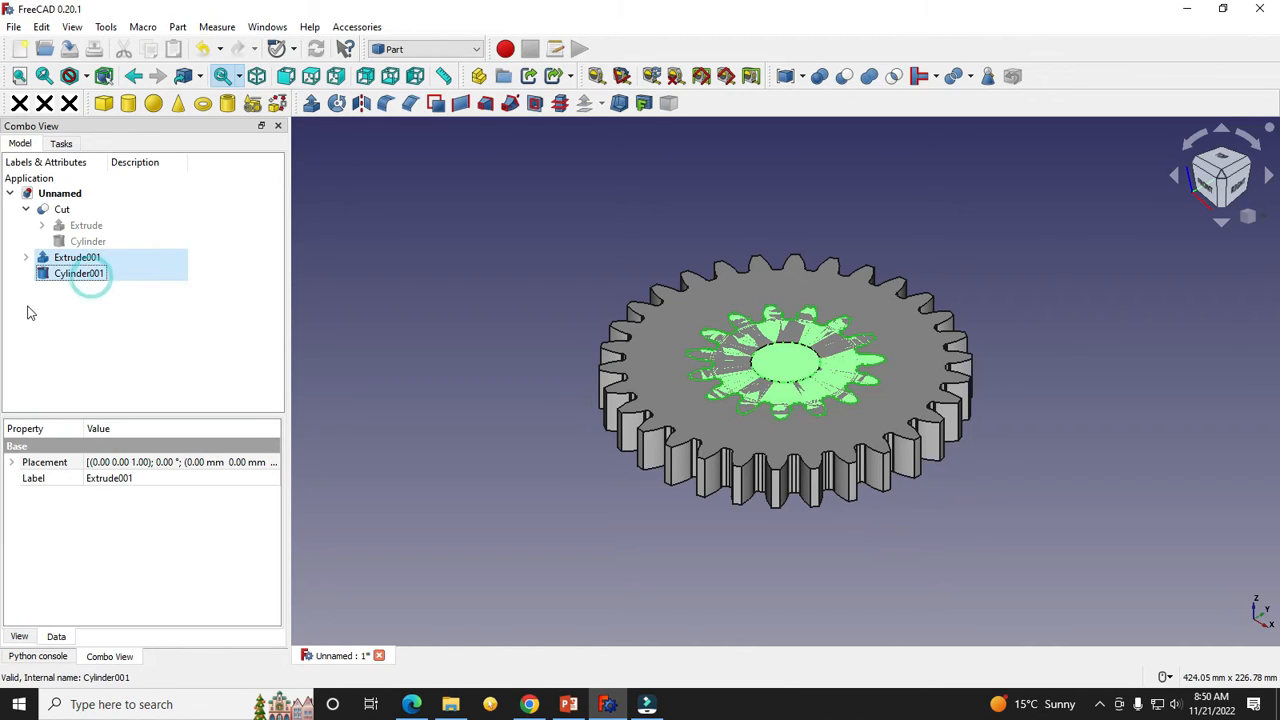
click(844, 76)
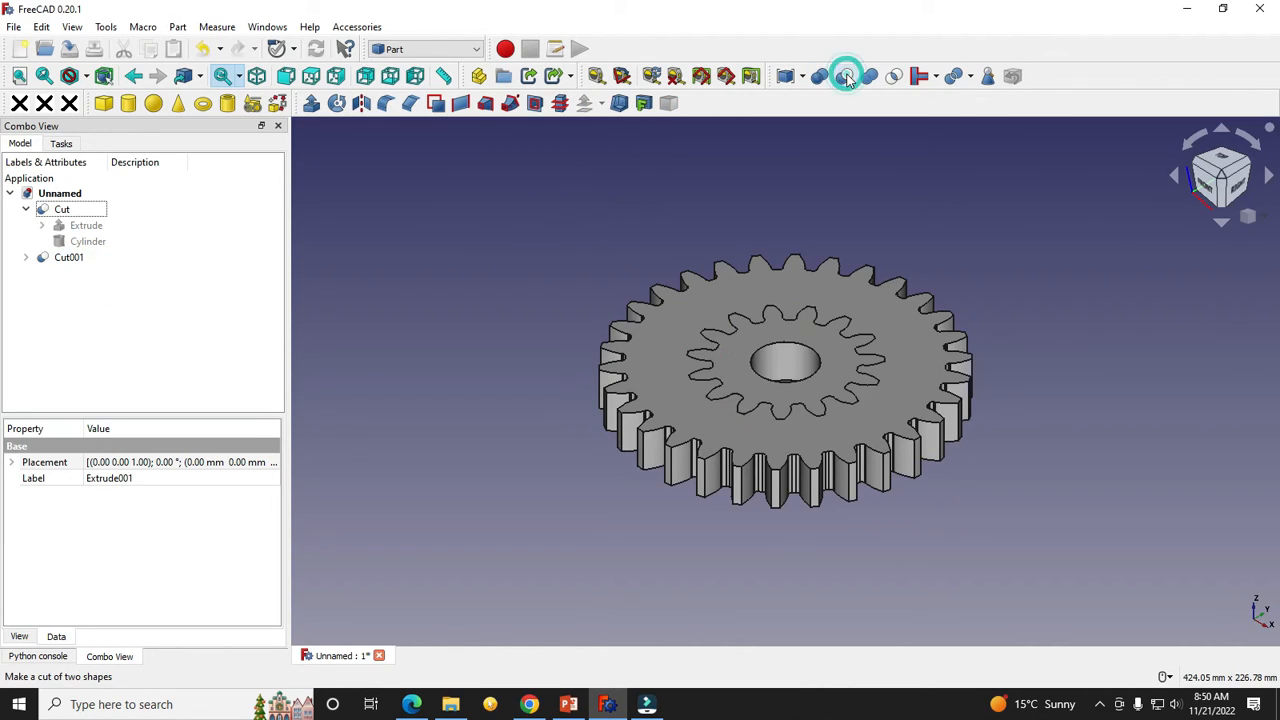
click(1217, 160)
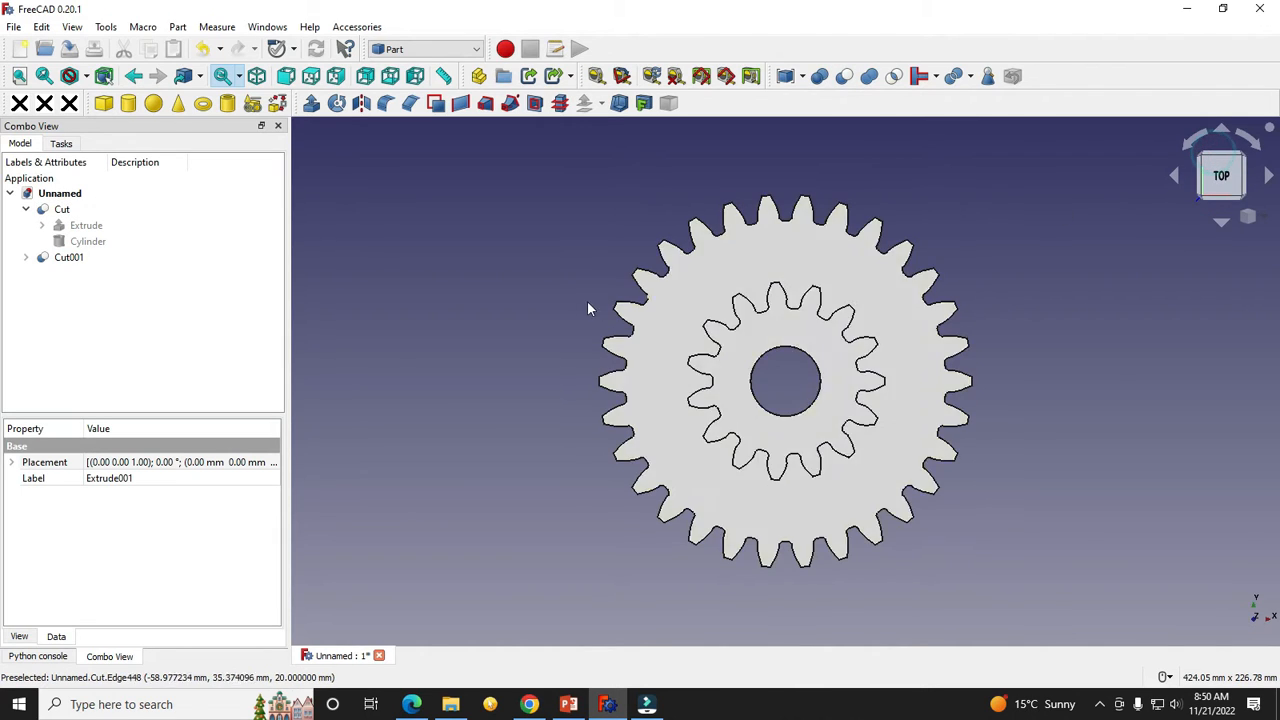
scroll(589, 306, down, 3)
scroll(785, 290, up, 2)
click(1057, 298)
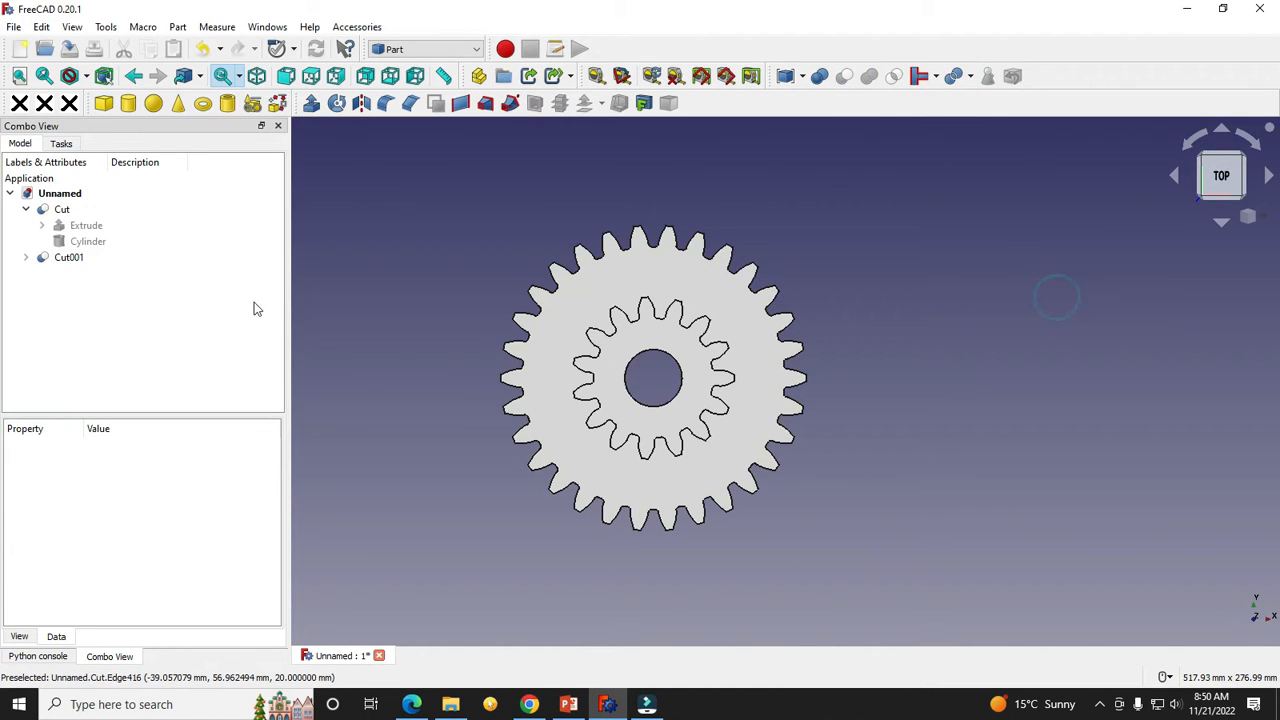
click(1261, 218)
click(1236, 263)
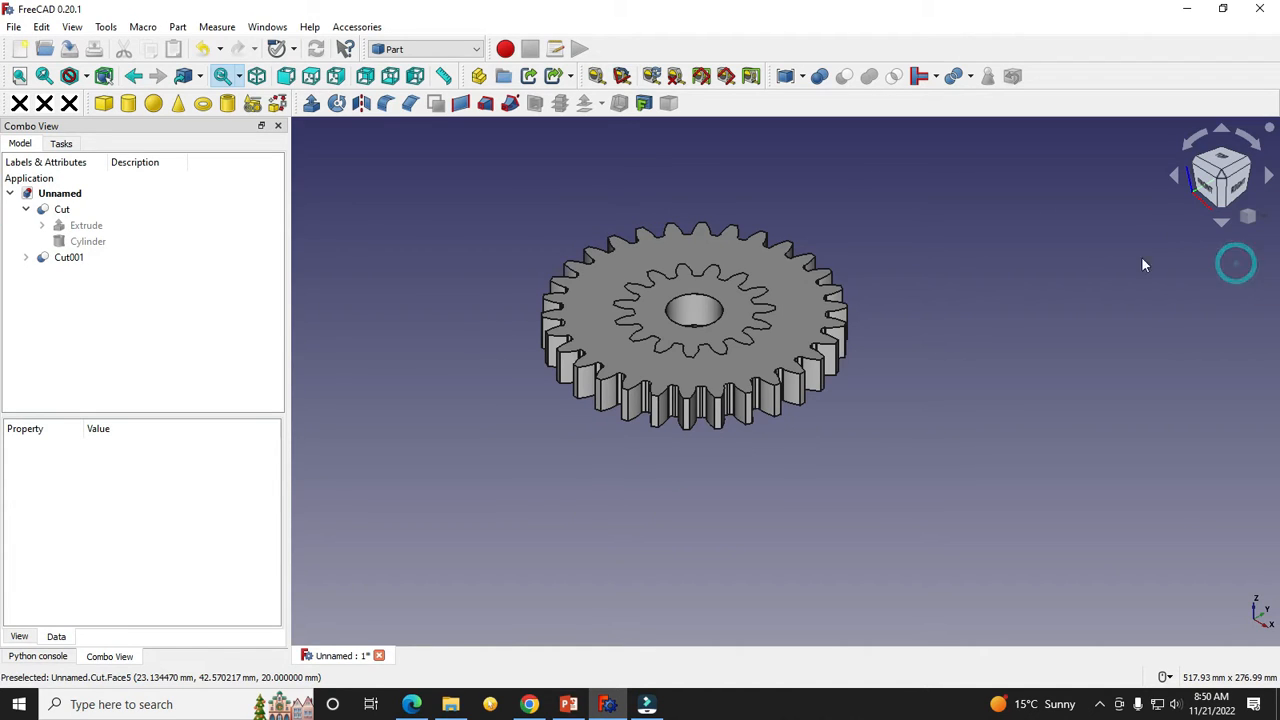
Step: Transform the bored 15-tooth gear about 112 mm along X from the top view to mesh it with the large gear
click(1221, 157)
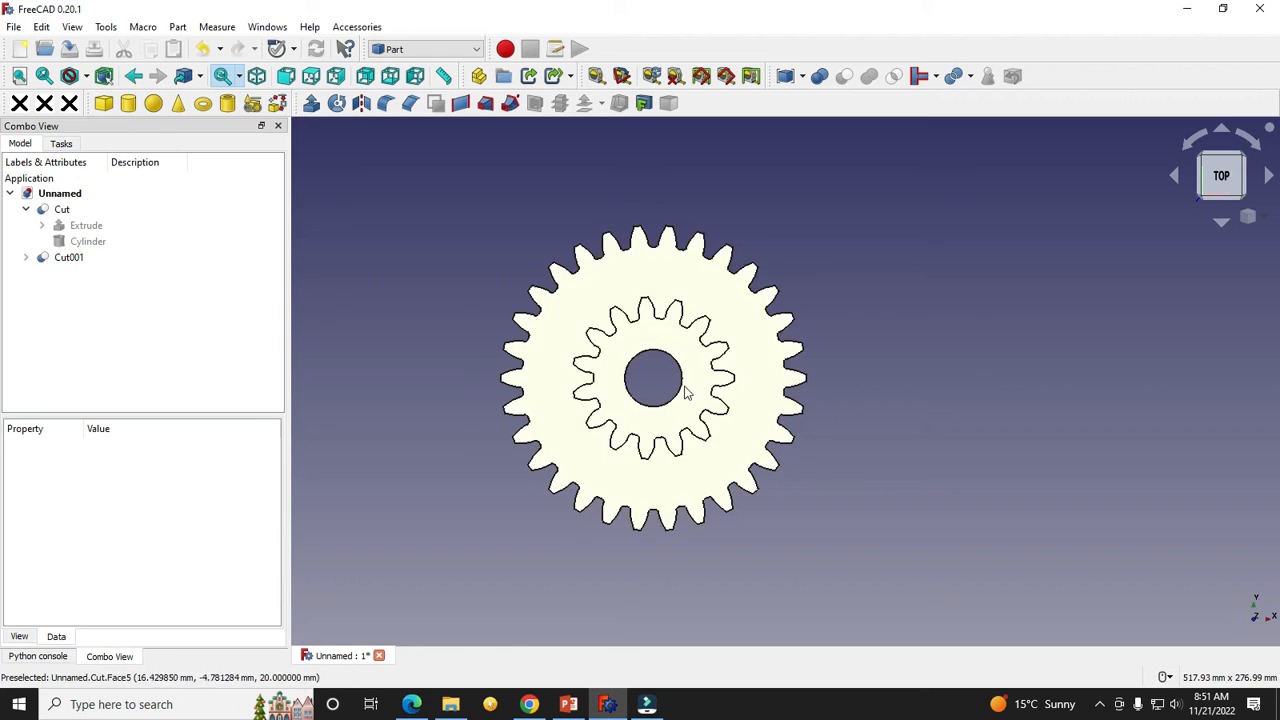
click(68, 258)
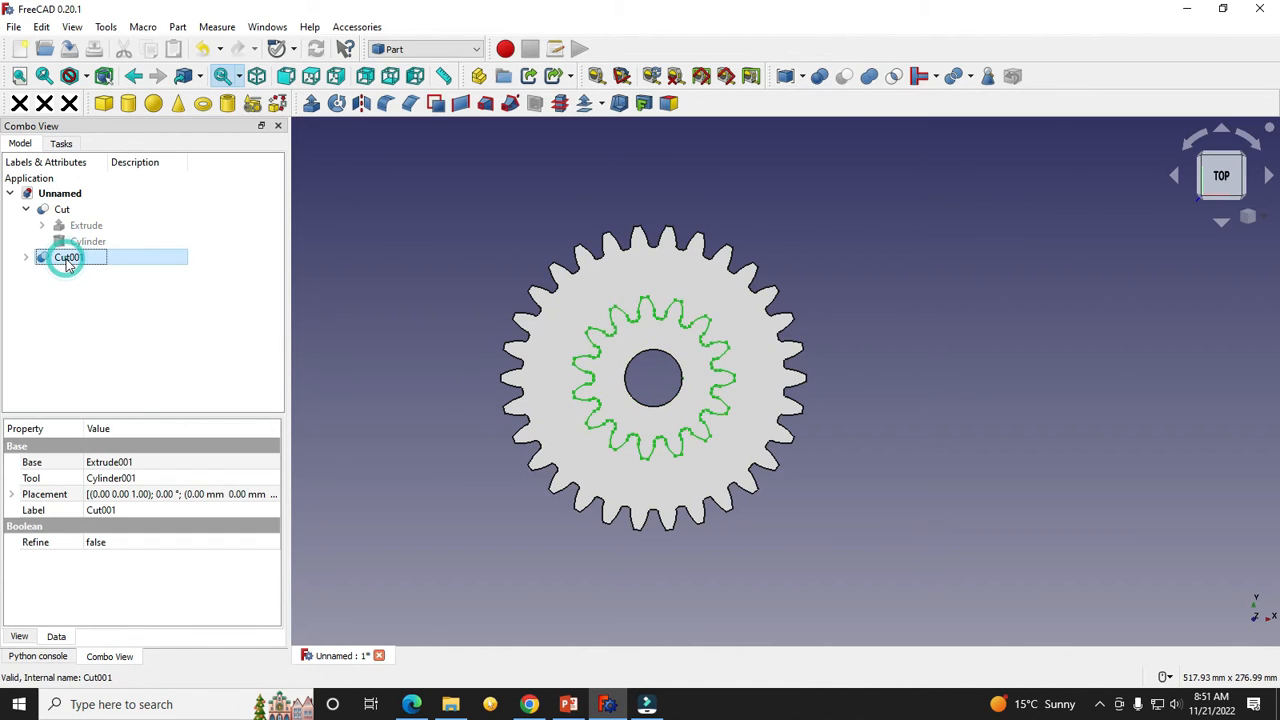
right_click(68, 260)
click(110, 270)
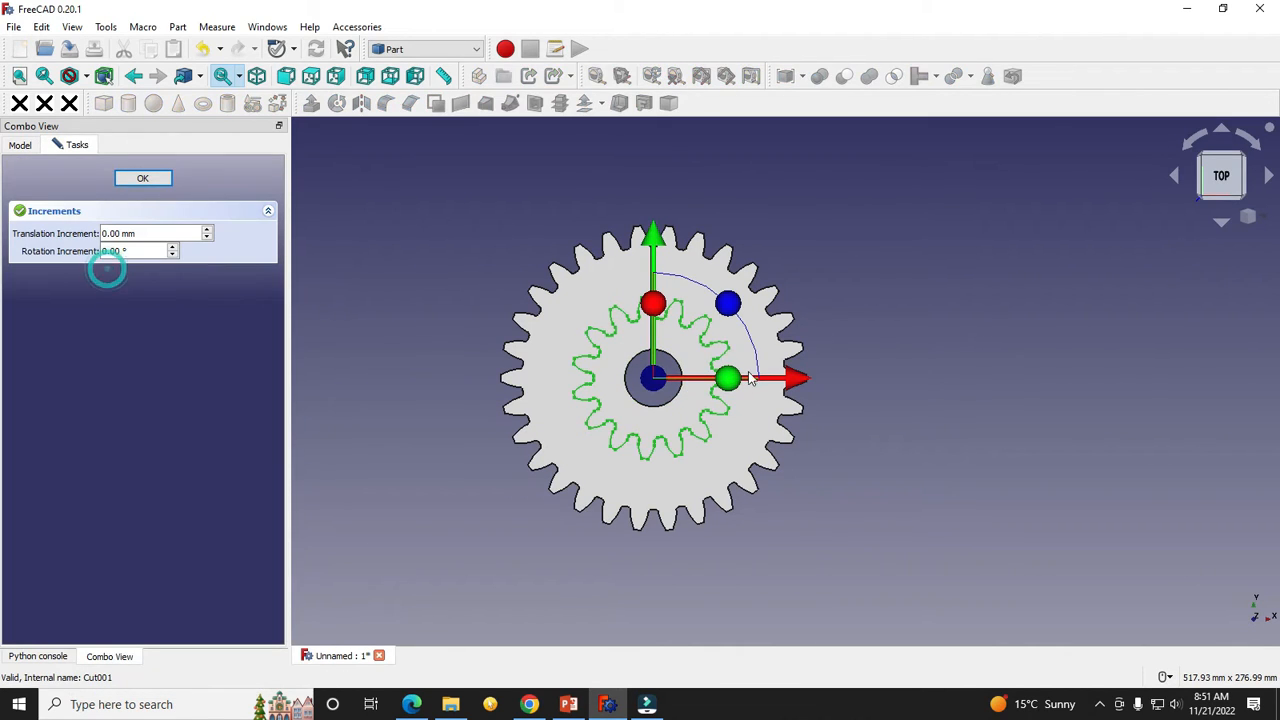
drag(797, 386, 1012, 381)
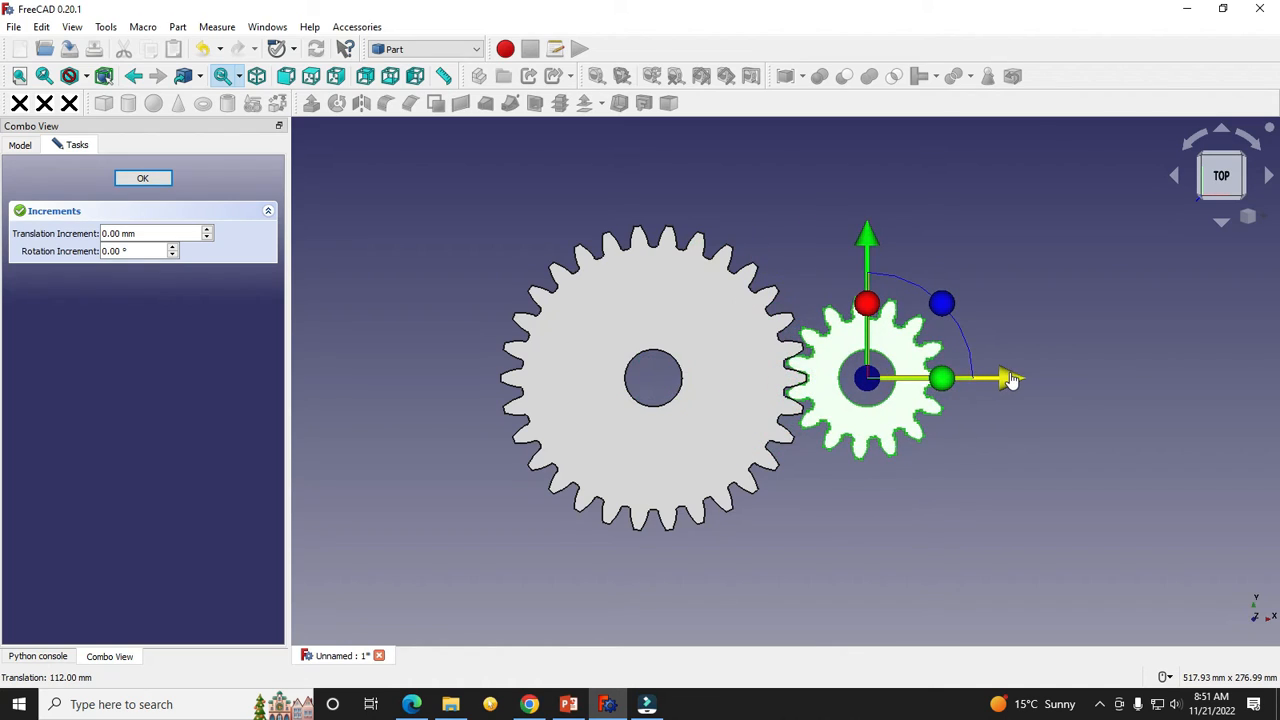
scroll(866, 378, up, 5)
scroll(608, 388, up, 3)
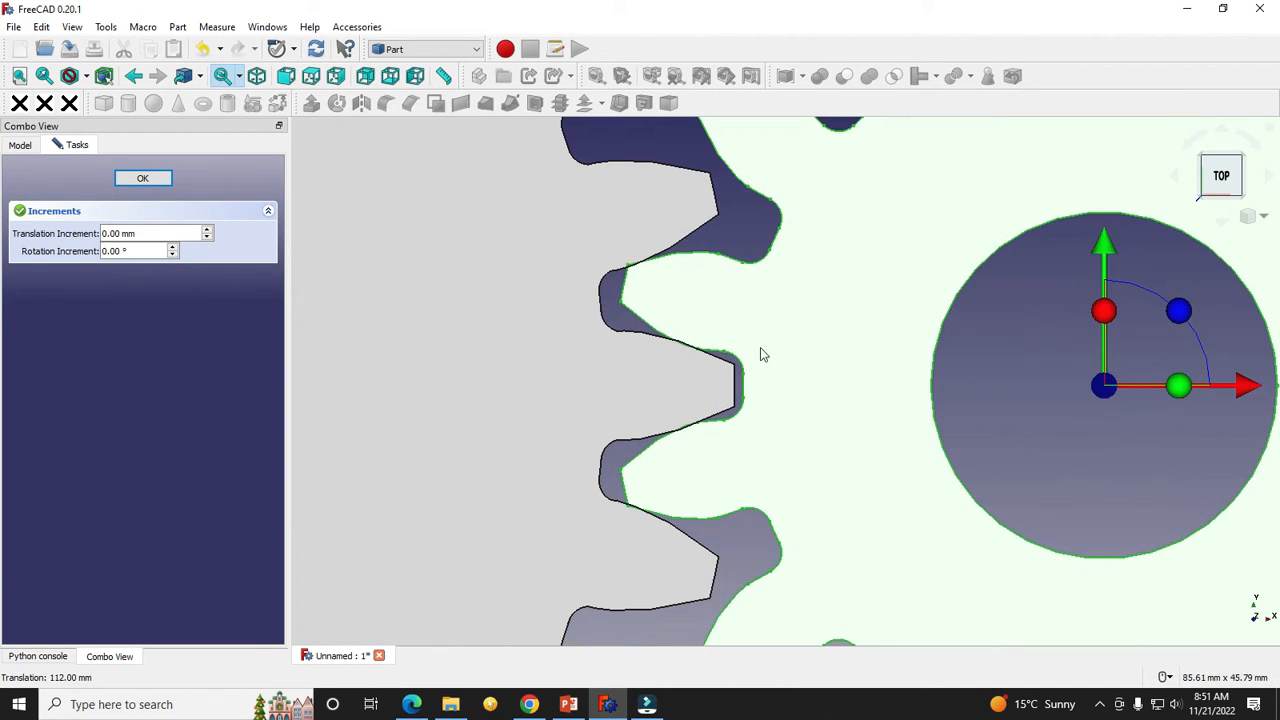
scroll(760, 355, down, 4)
drag(1096, 363, 1096, 365)
scroll(965, 370, down, 4)
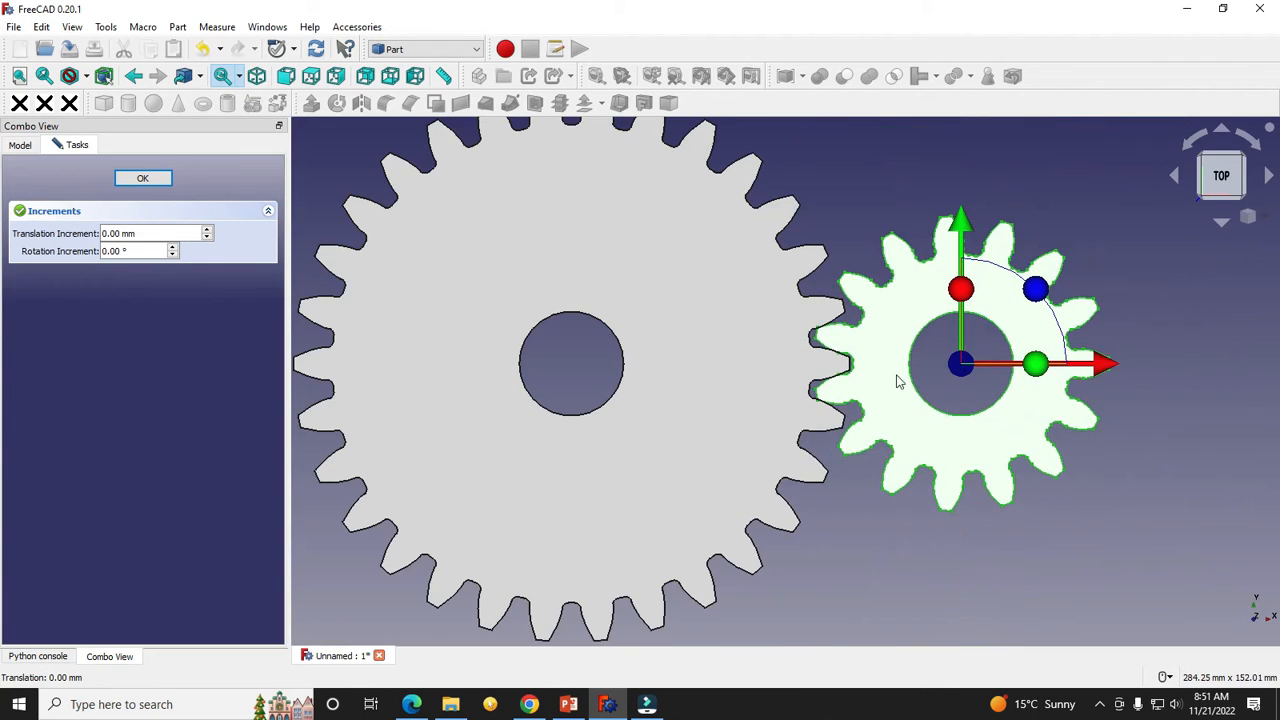
click(153, 182)
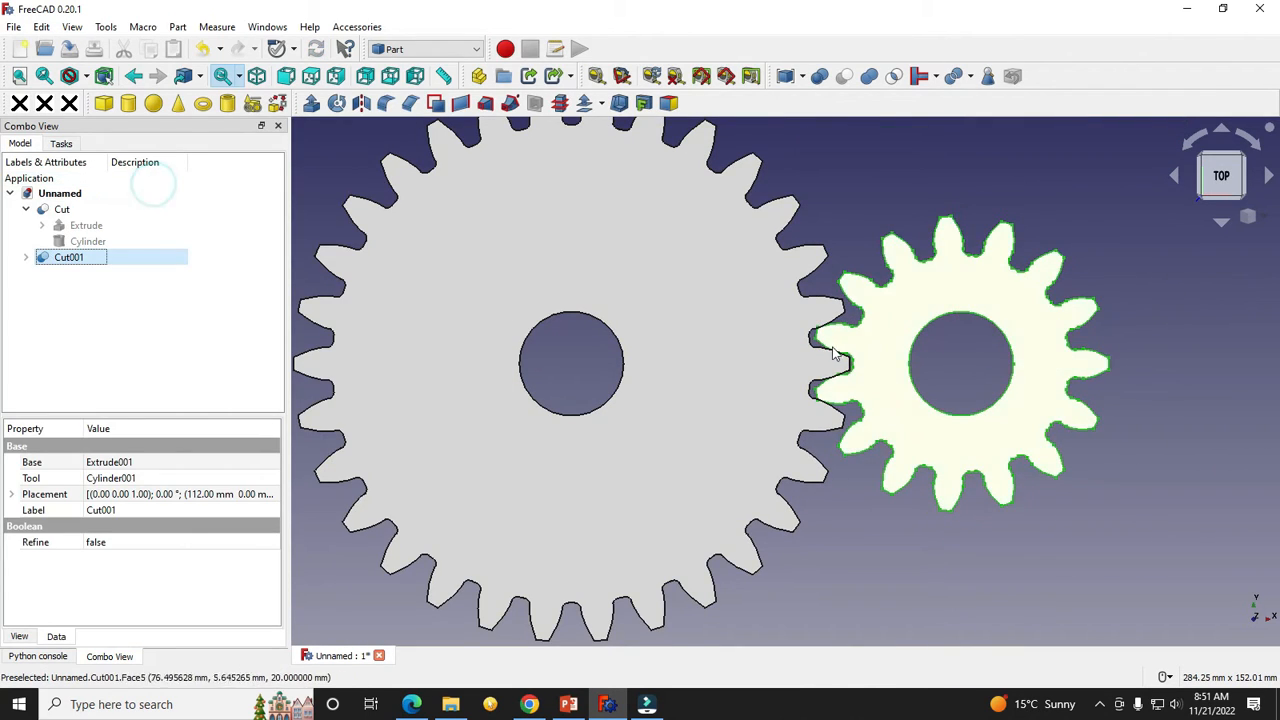
Step: Undo the small gear's freehand move along X
scroll(943, 492, down, 3)
scroll(895, 375, up, 2)
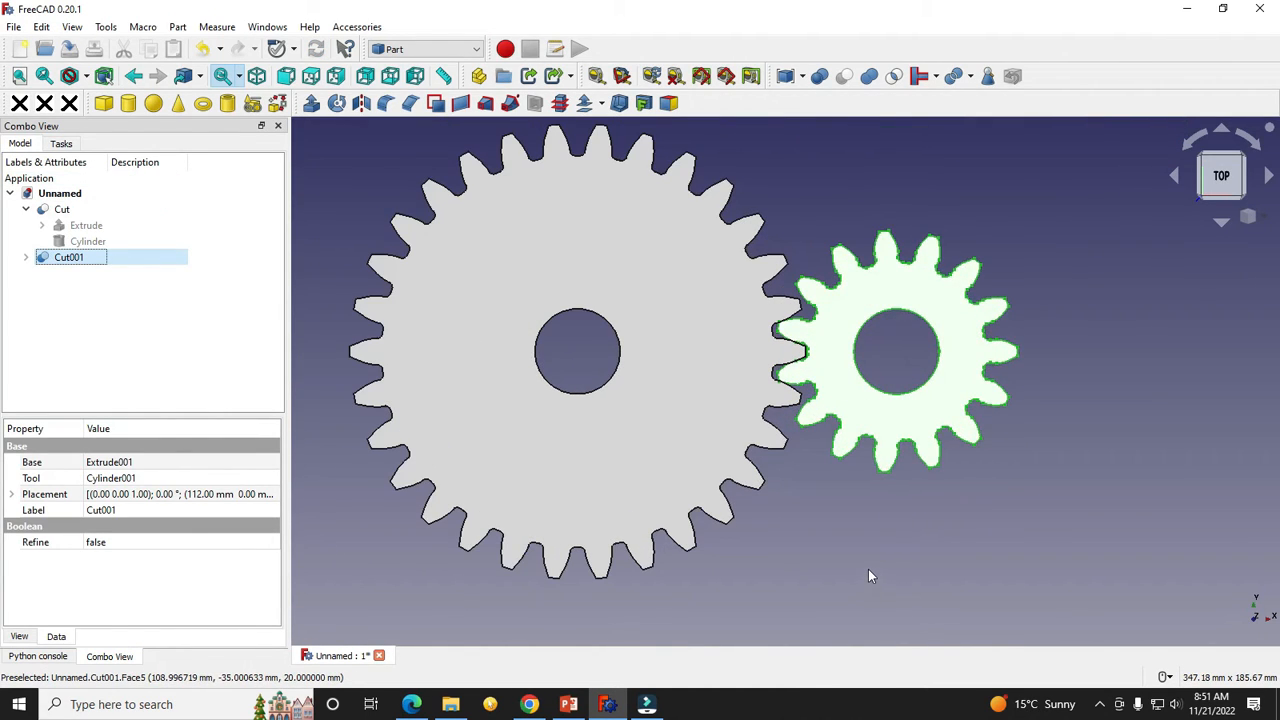
key(ctrl+z)
click(1013, 452)
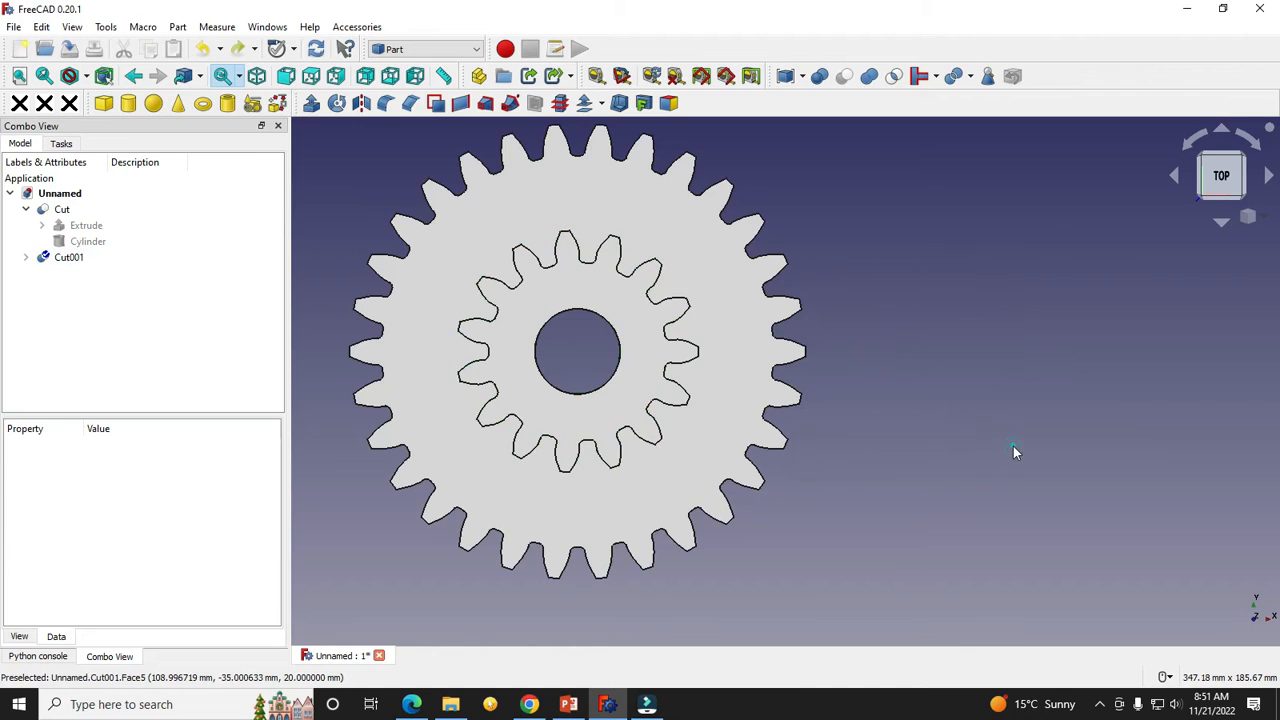
Step: Switch to PowerPoint and examine the centre distance formula (5*(30+15))/2, including both tooth-number terms
click(569, 699)
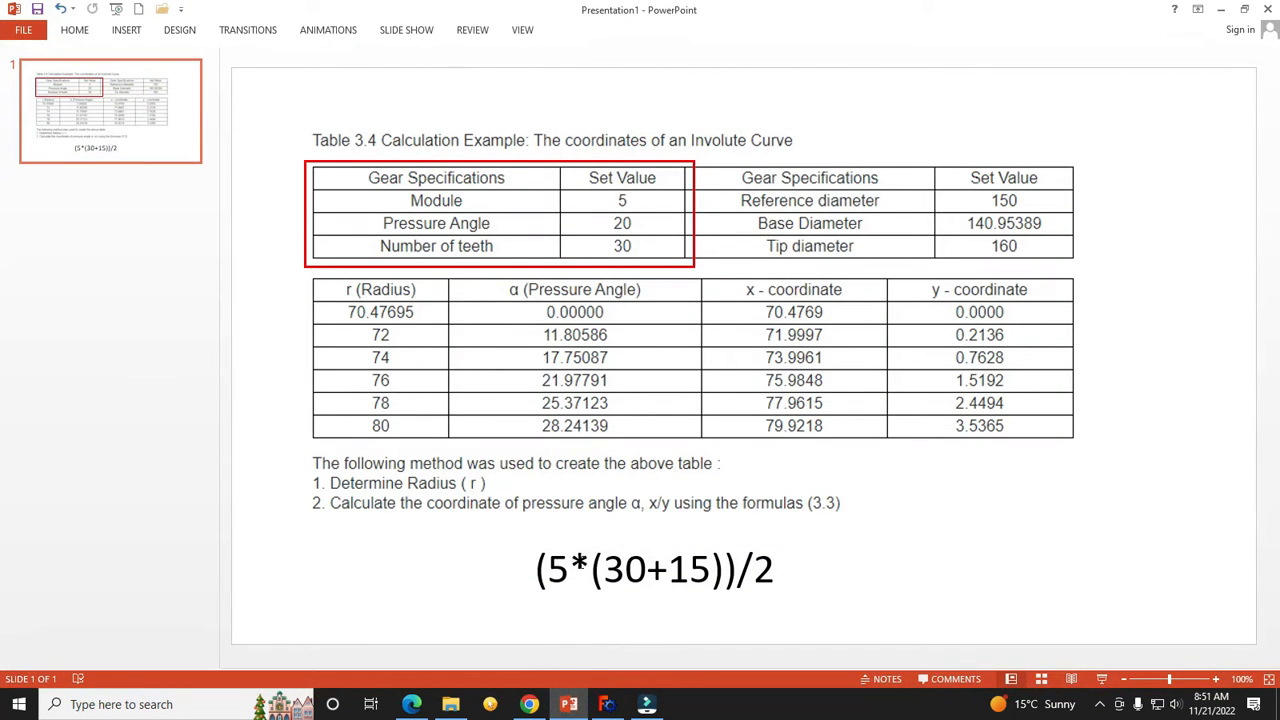
click(584, 562)
click(660, 569)
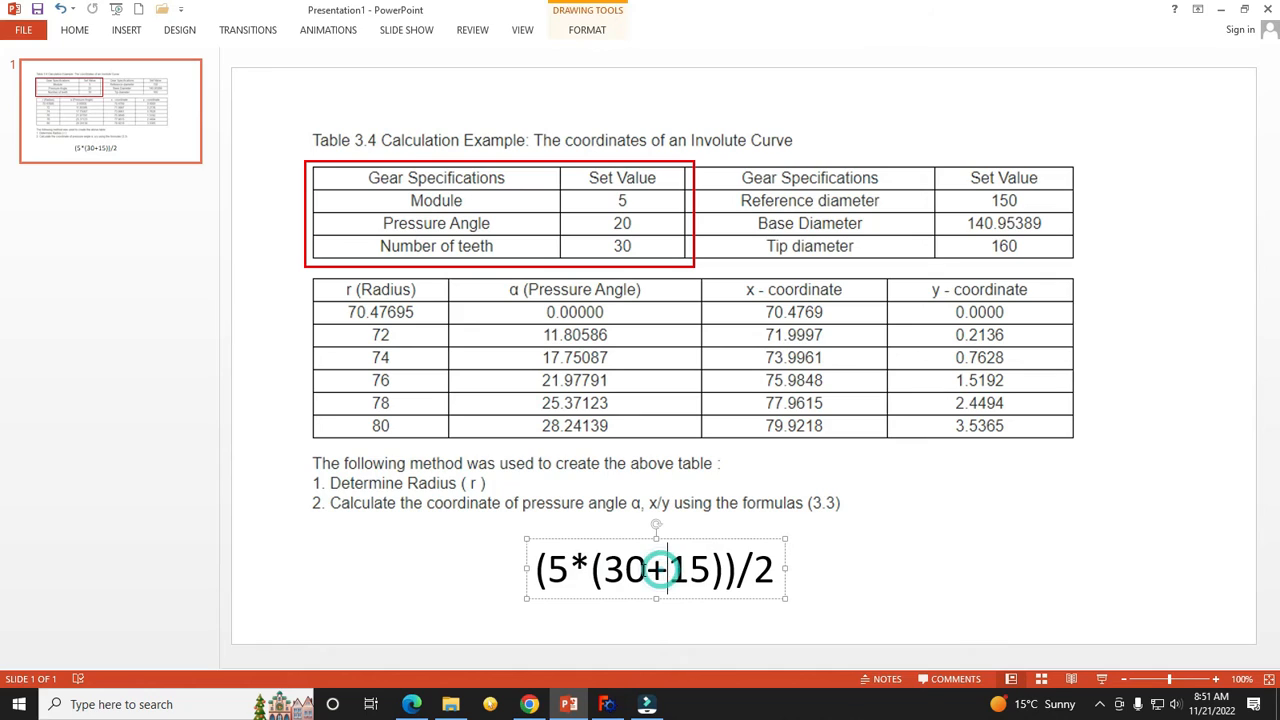
drag(647, 569, 603, 569)
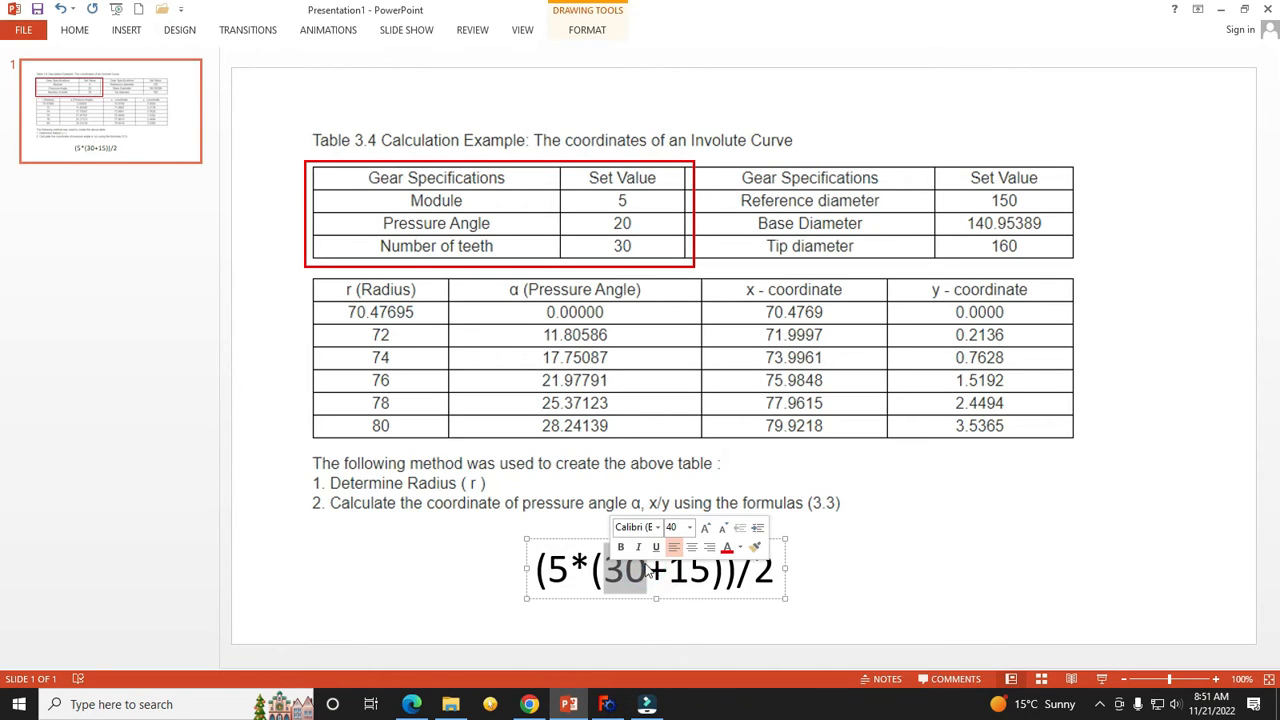
drag(681, 580, 706, 580)
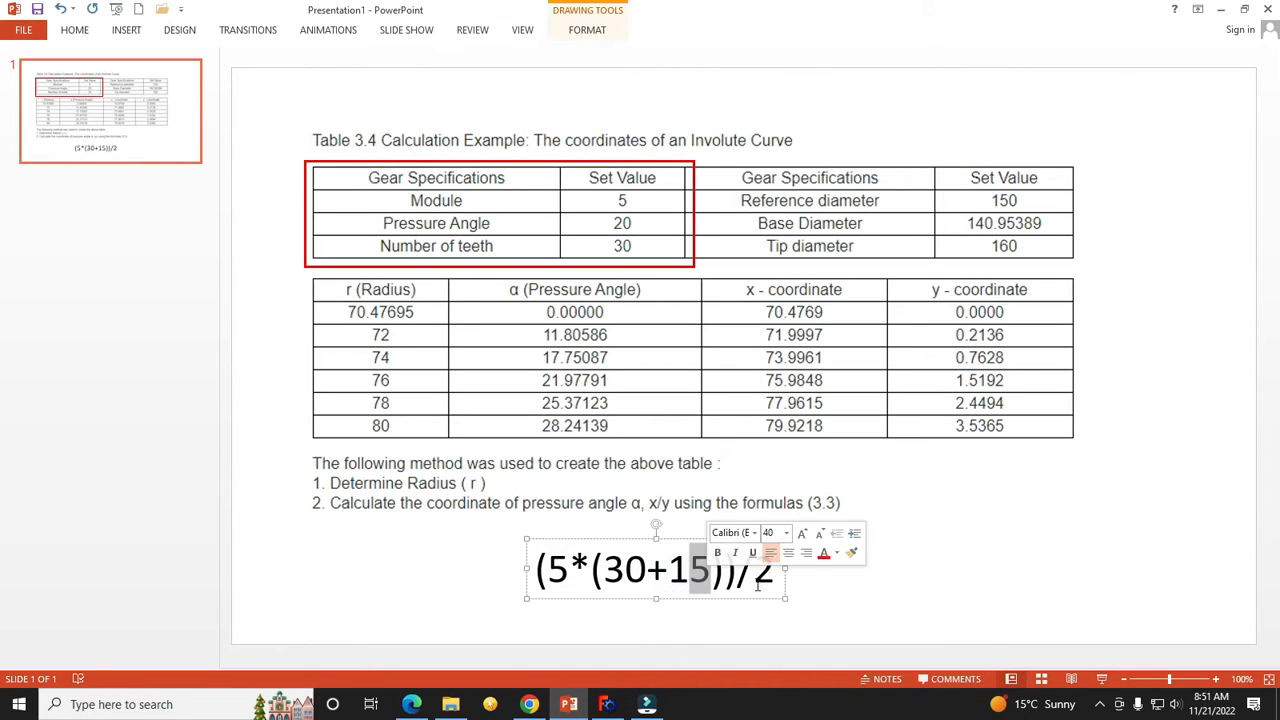
click(915, 589)
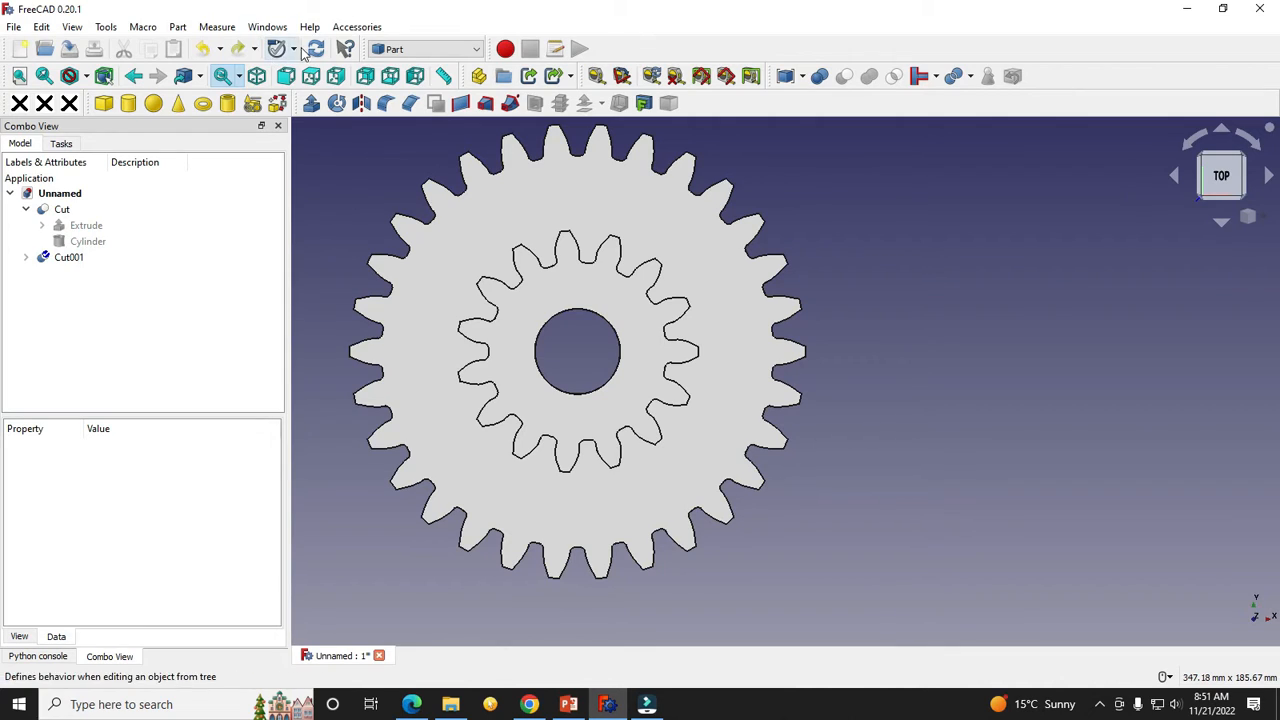
Step: Recompute the FreeCAD document and set the small gear's placement X position to 112.5 mm
click(315, 49)
click(68, 261)
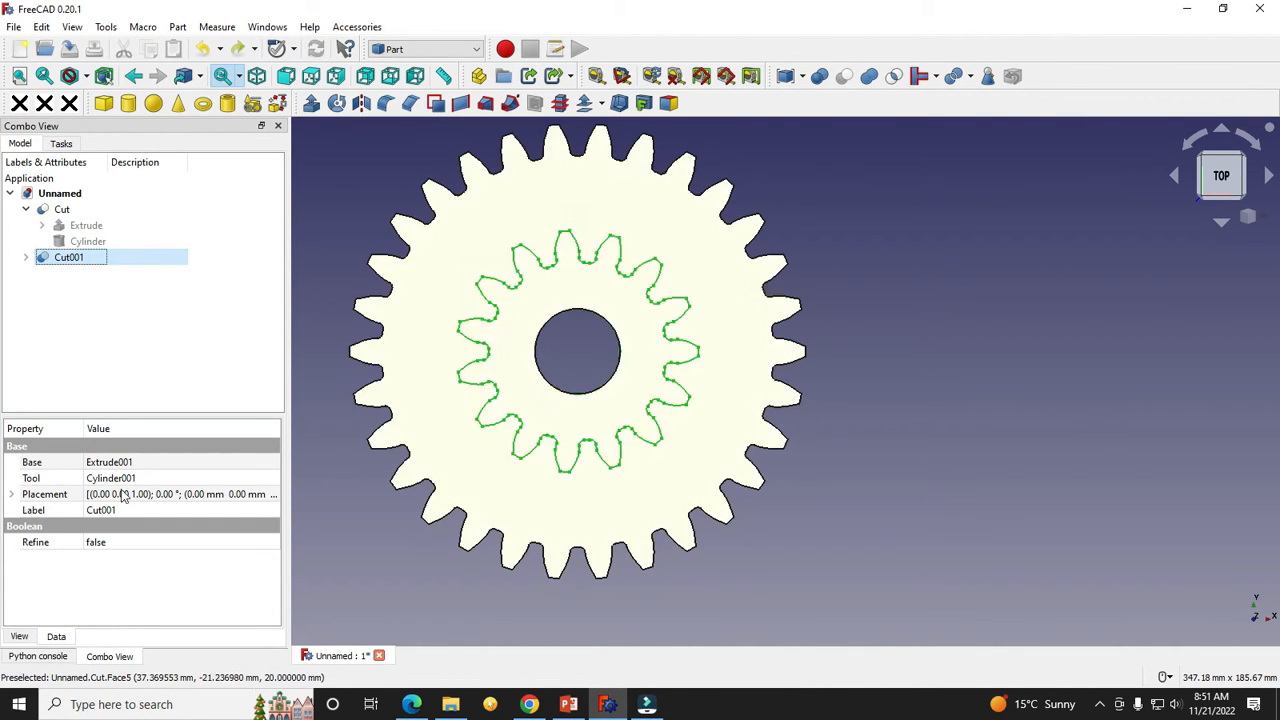
click(13, 496)
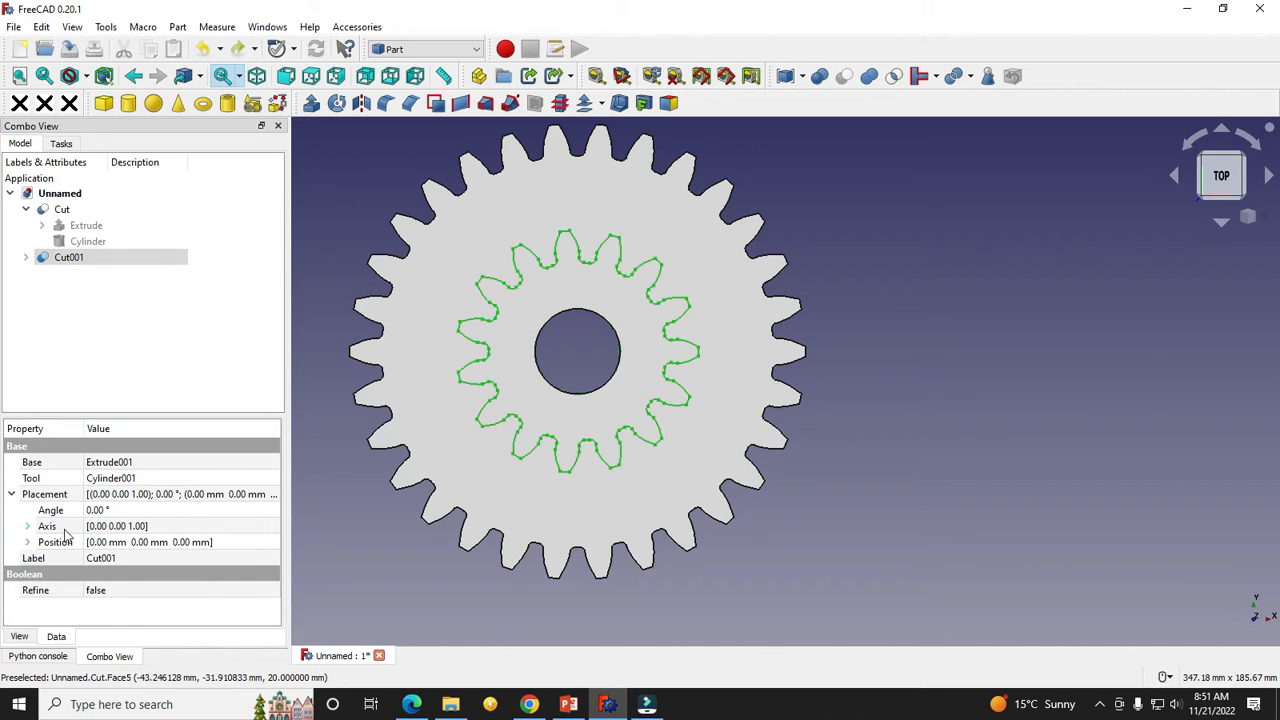
click(28, 526)
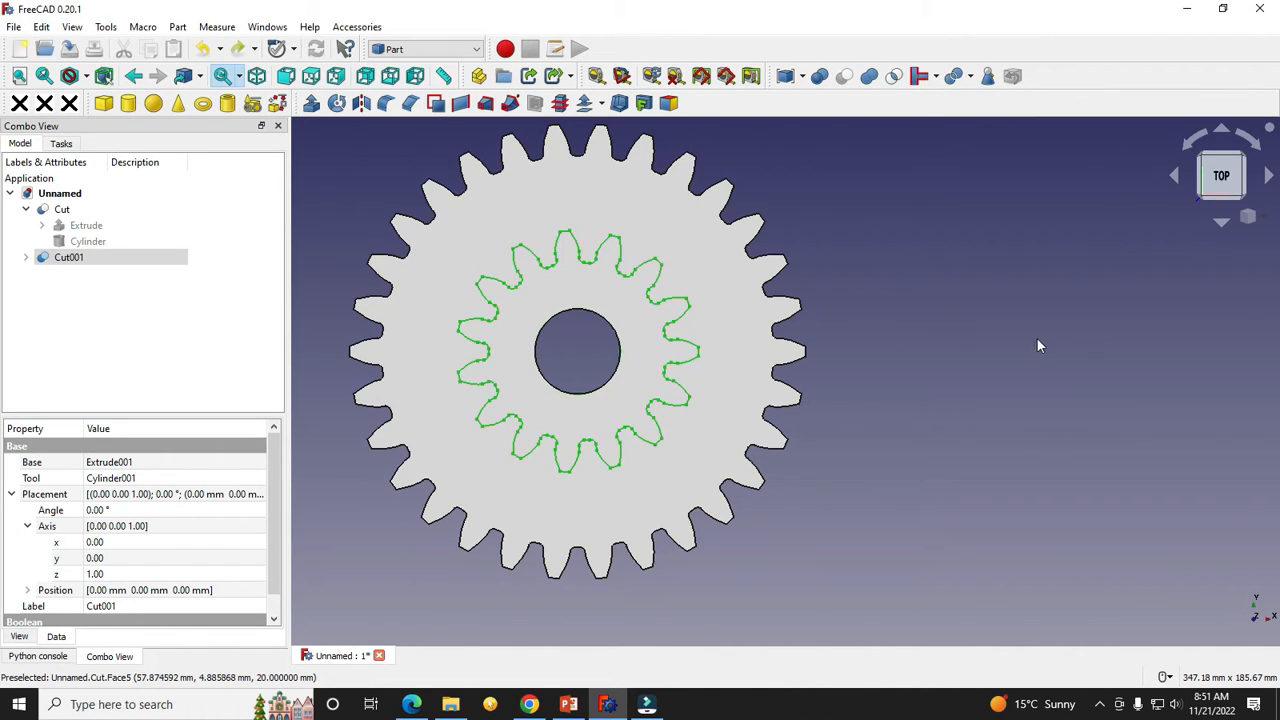
click(906, 334)
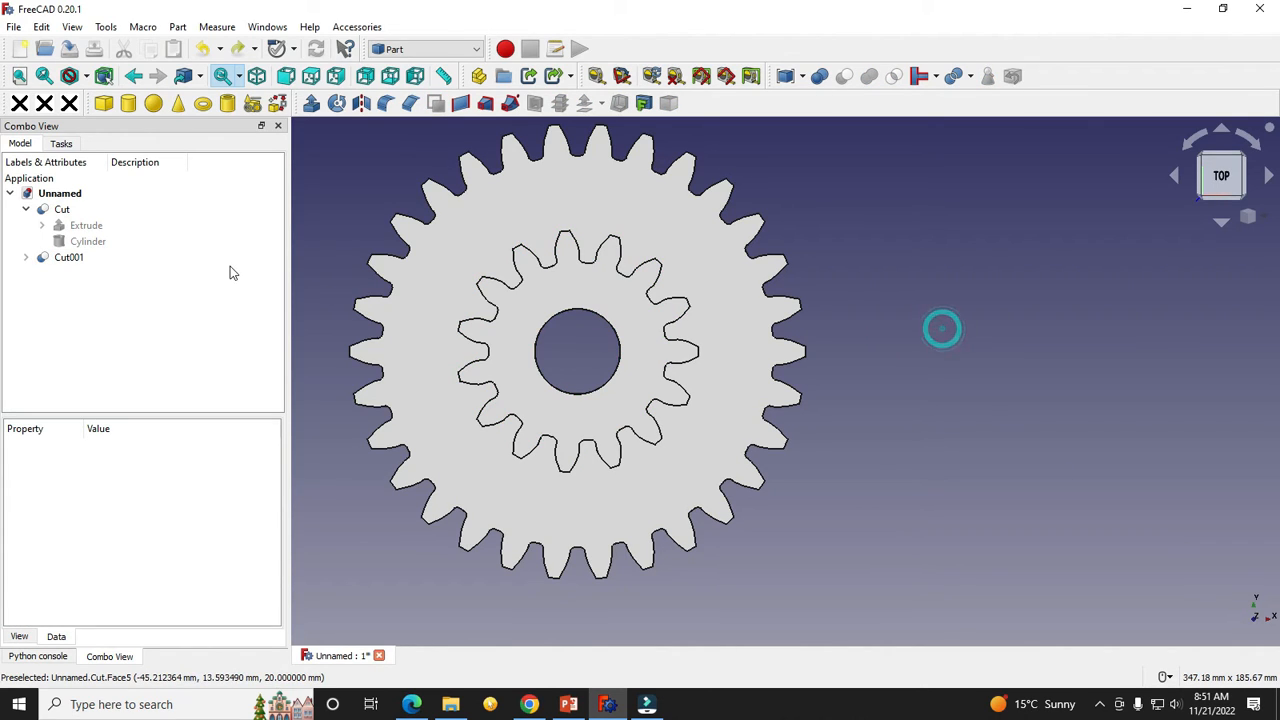
click(26, 257)
click(70, 257)
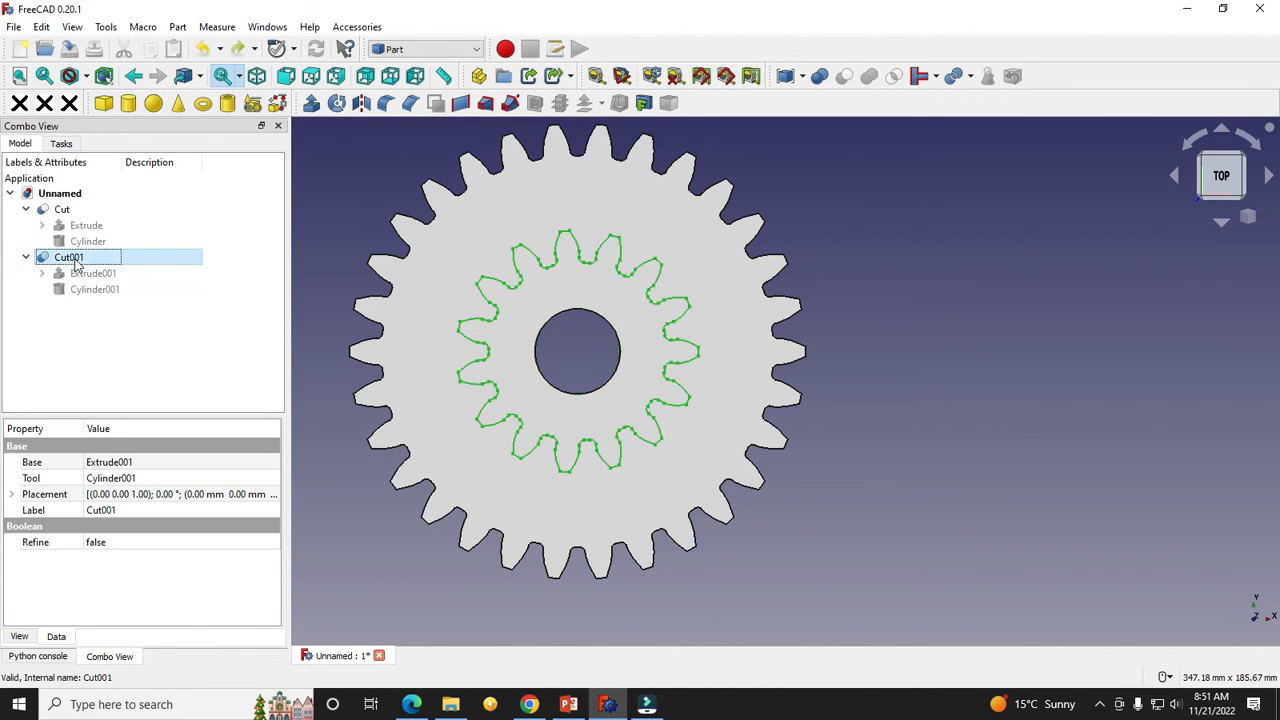
click(12, 494)
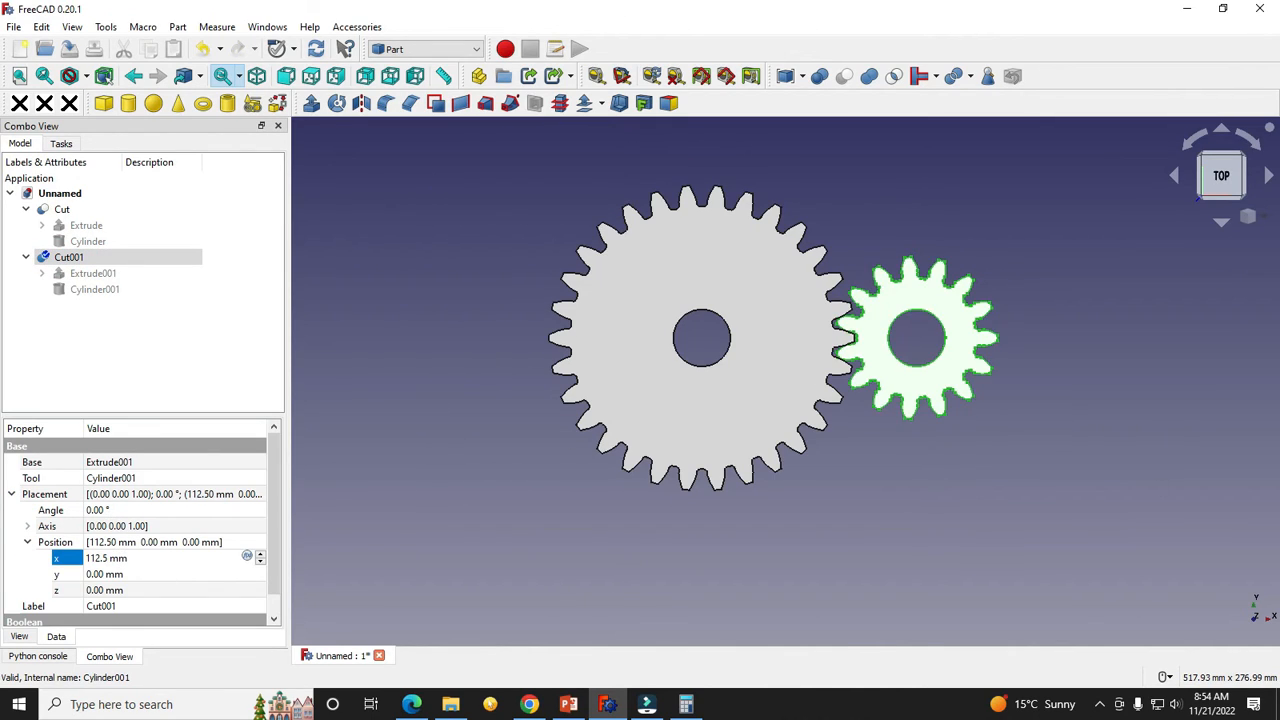
key(Return)
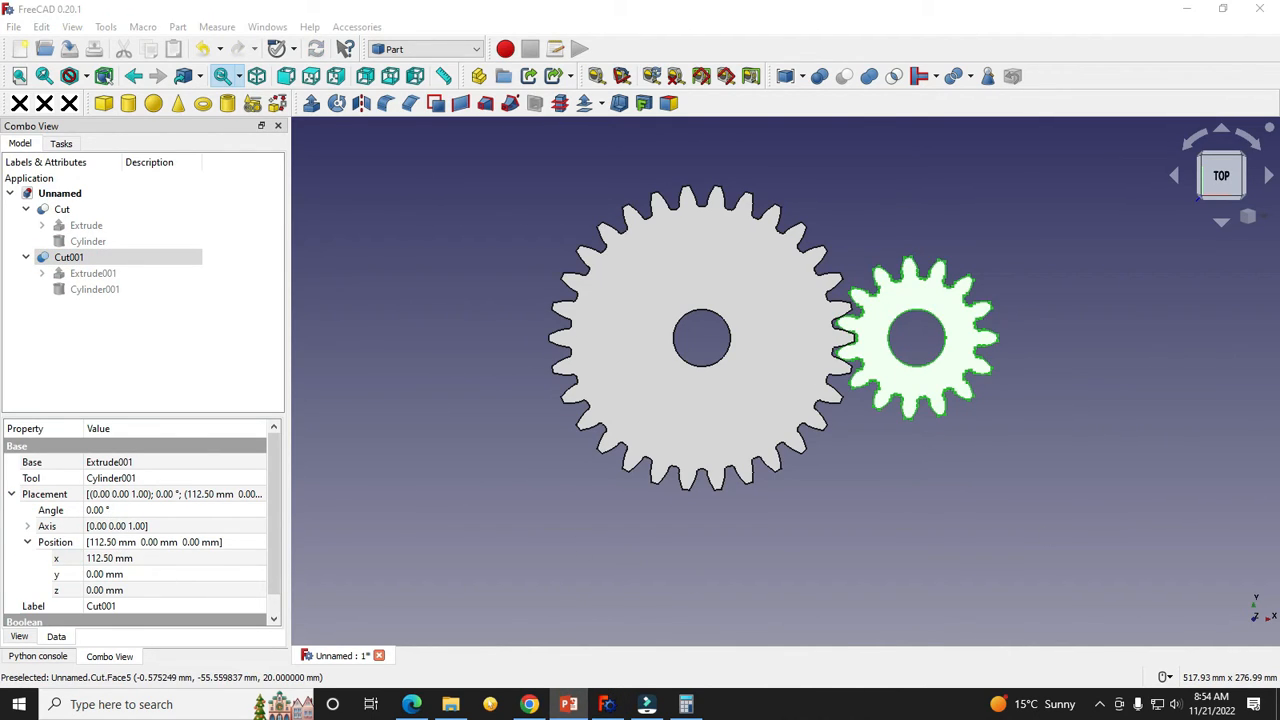
Step: Check the centre distance result in Calculator and bring up the formula slide in PowerPoint at full size
click(686, 704)
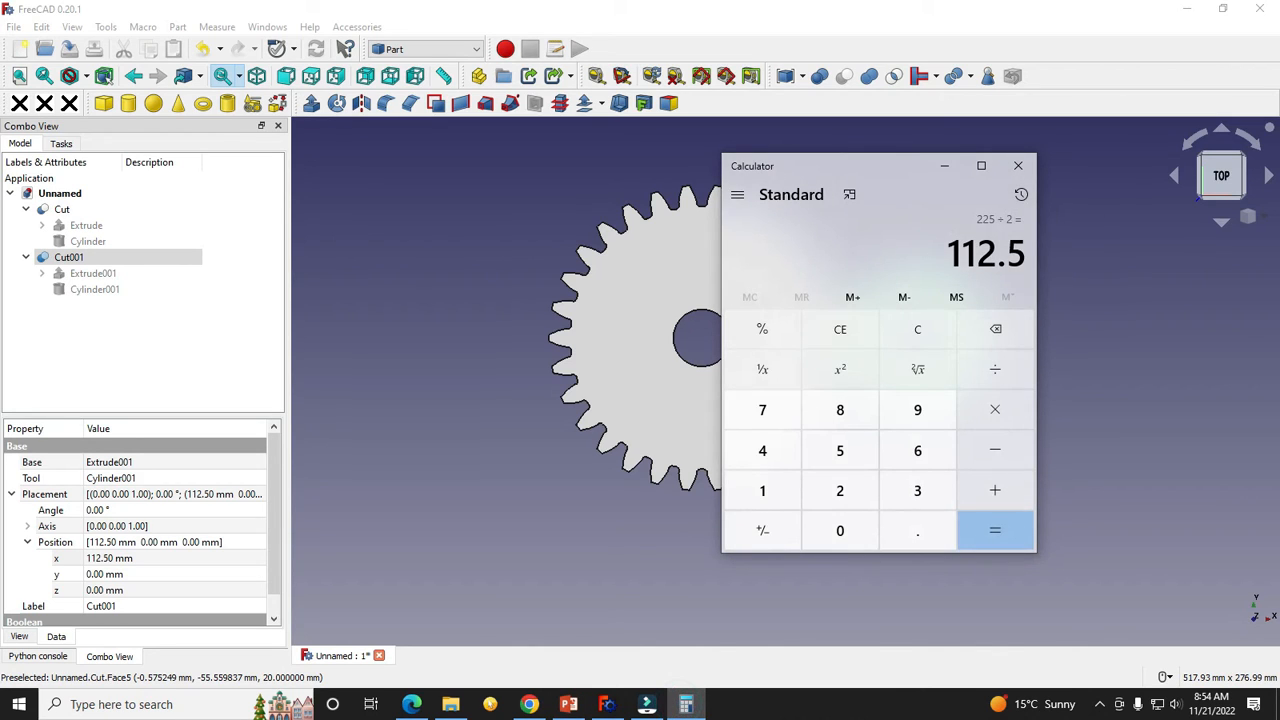
click(568, 704)
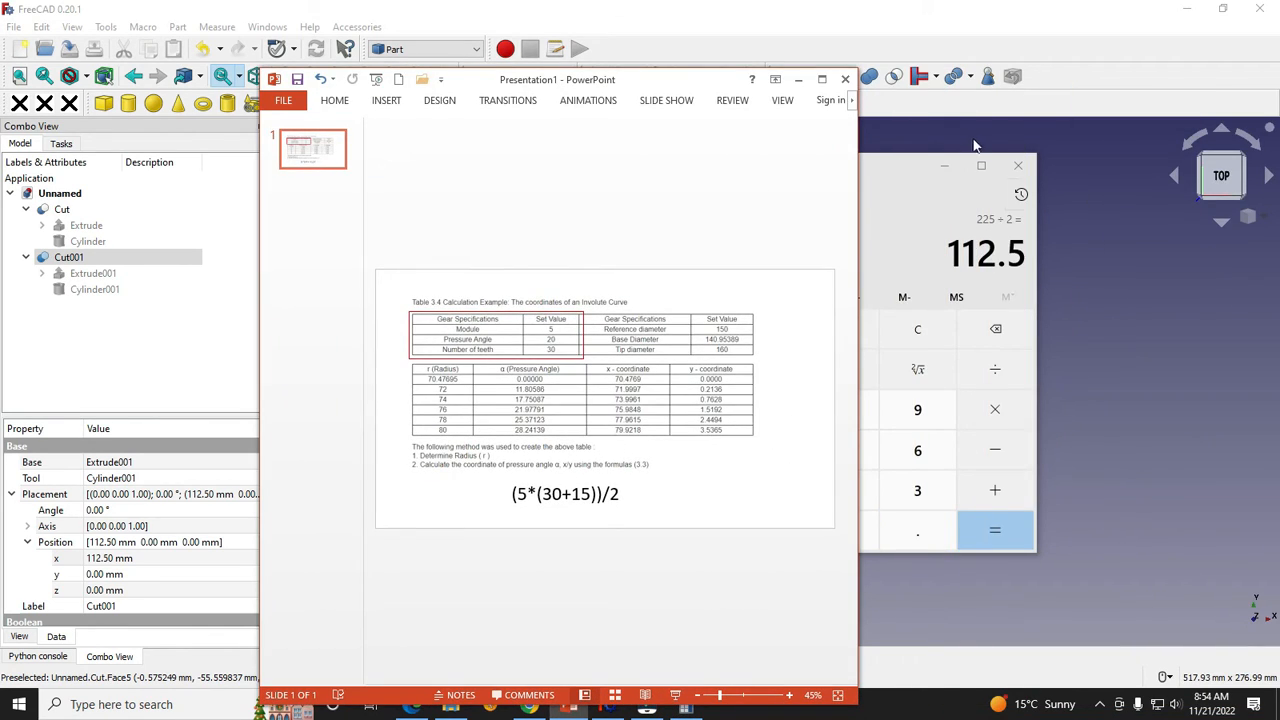
click(944, 166)
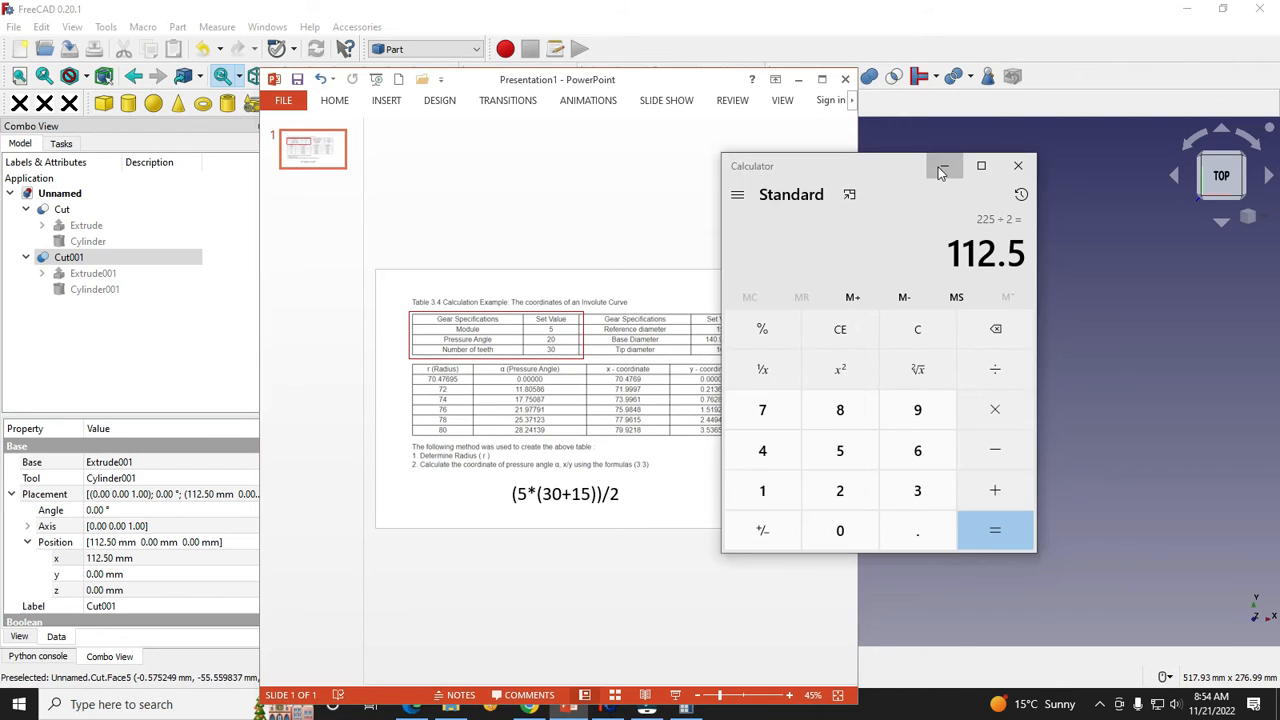
click(821, 79)
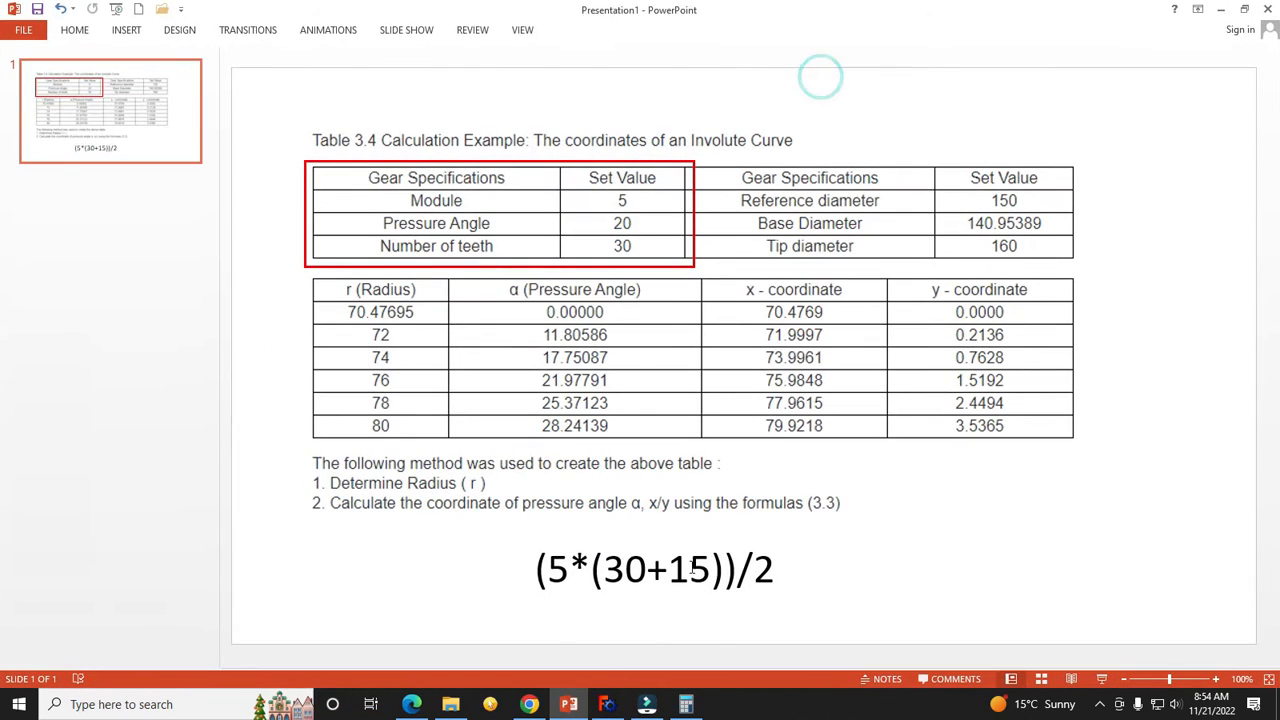
Step: Copy the formula (5*(30+15))/2 from the PowerPoint slide and enter it as the small gear's placement X position in FreeCAD
click(705, 566)
drag(770, 568, 452, 553)
key(ctrl+c)
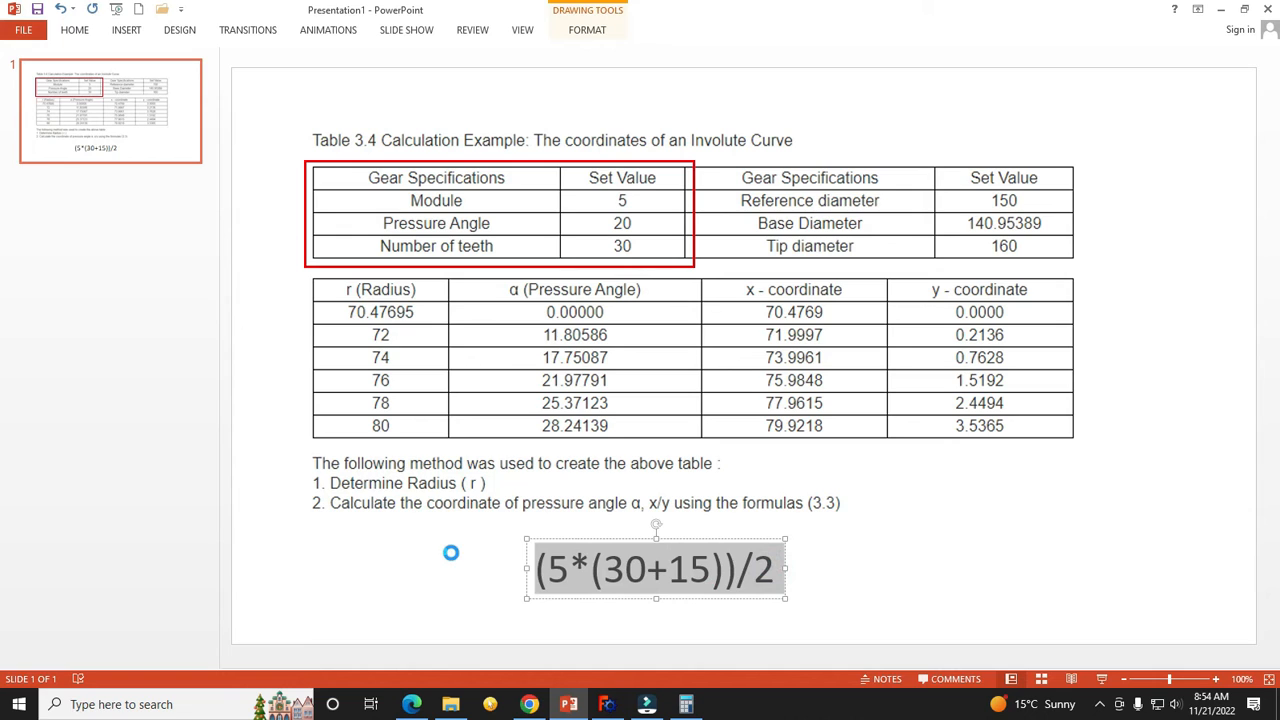
click(1220, 9)
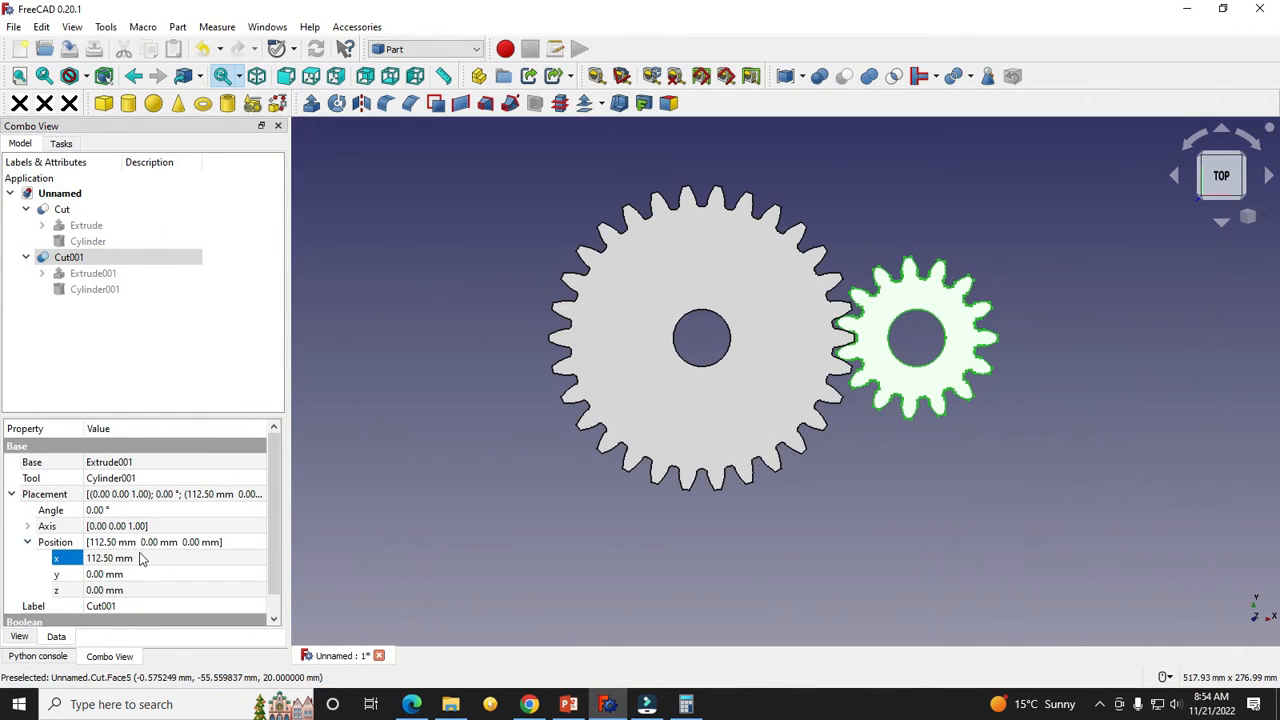
click(132, 559)
key(ctrl+v)
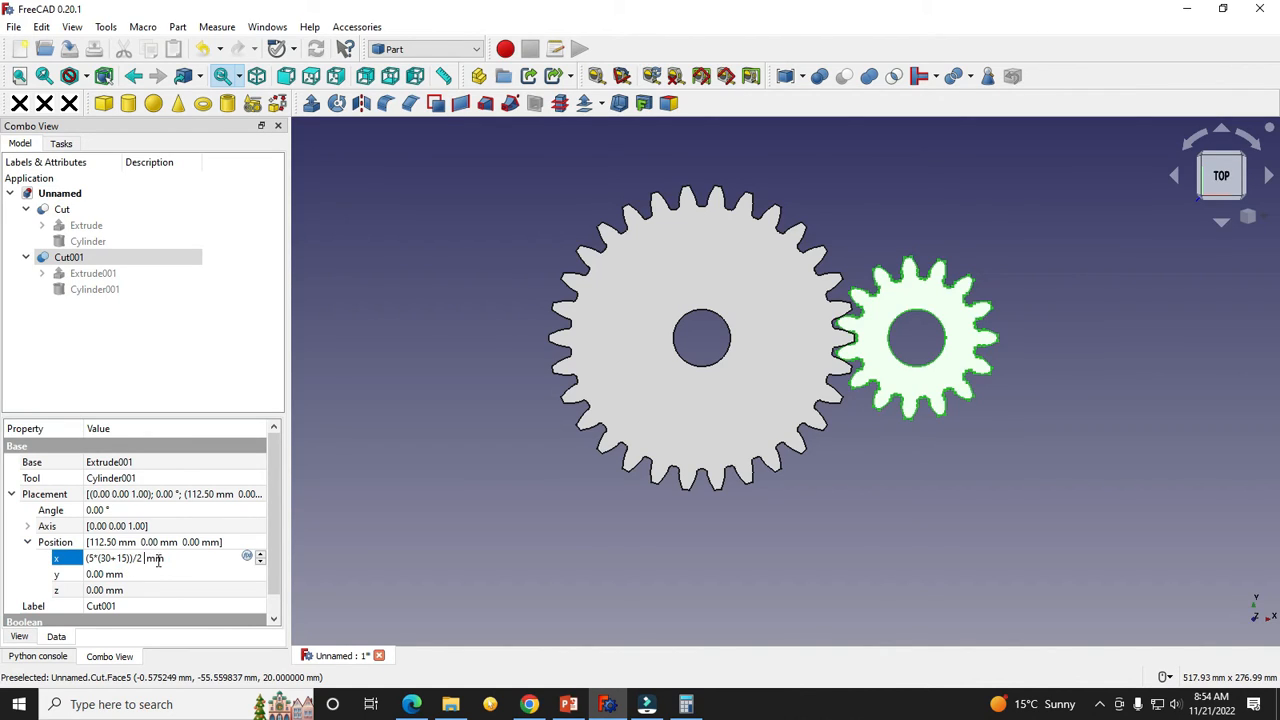
click(183, 559)
key(Return)
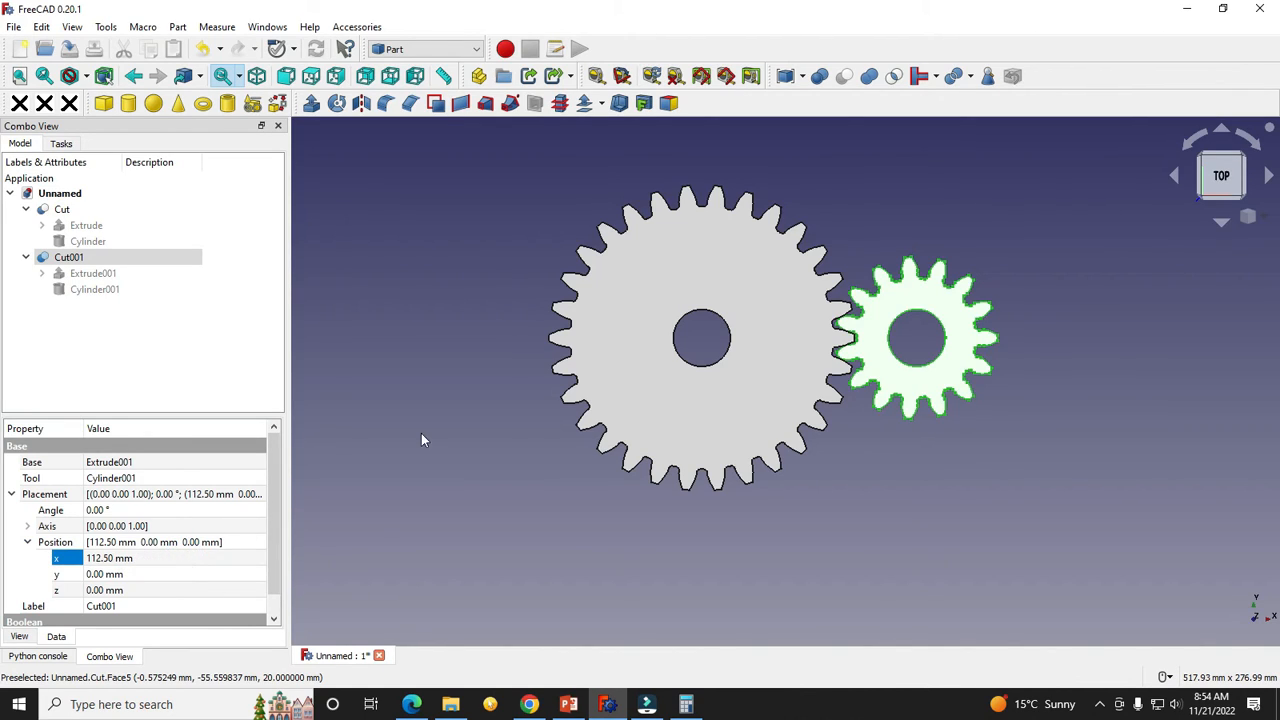
Step: Set the small gear's placement X position to 0 mm, and replace it with the copied formula (5*(30+15))/2
click(163, 557)
text(0)
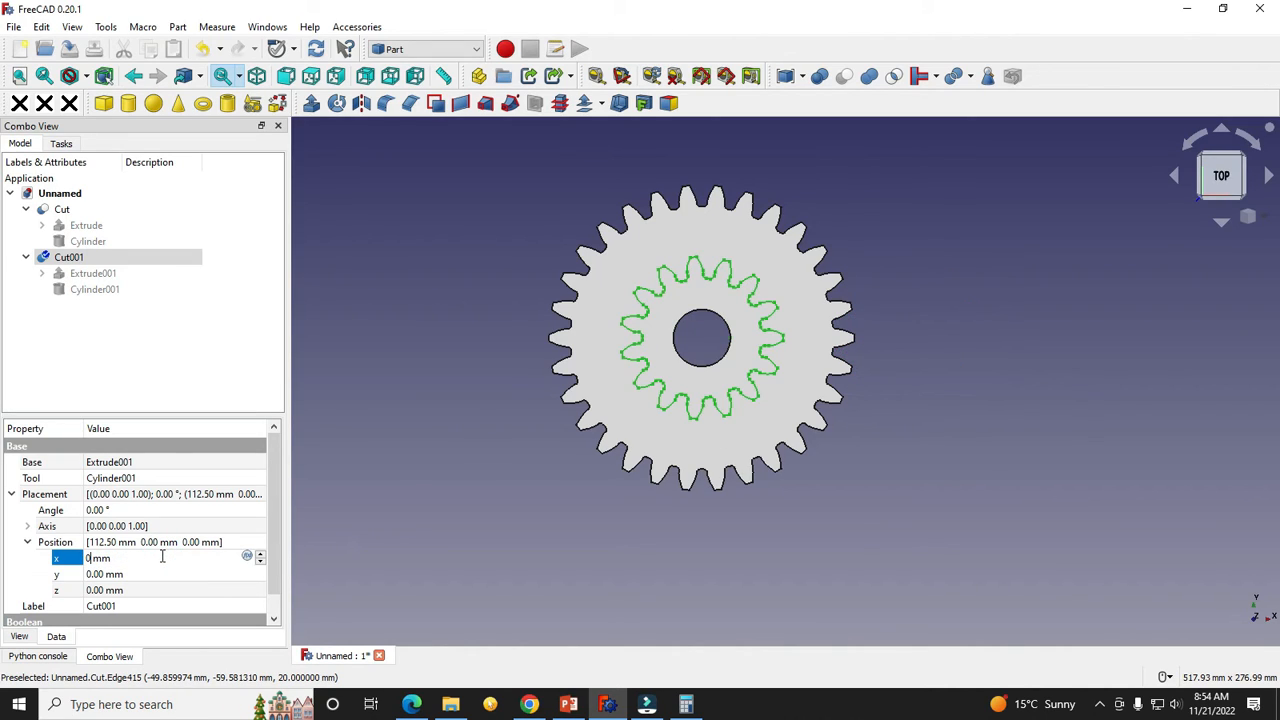
click(161, 557)
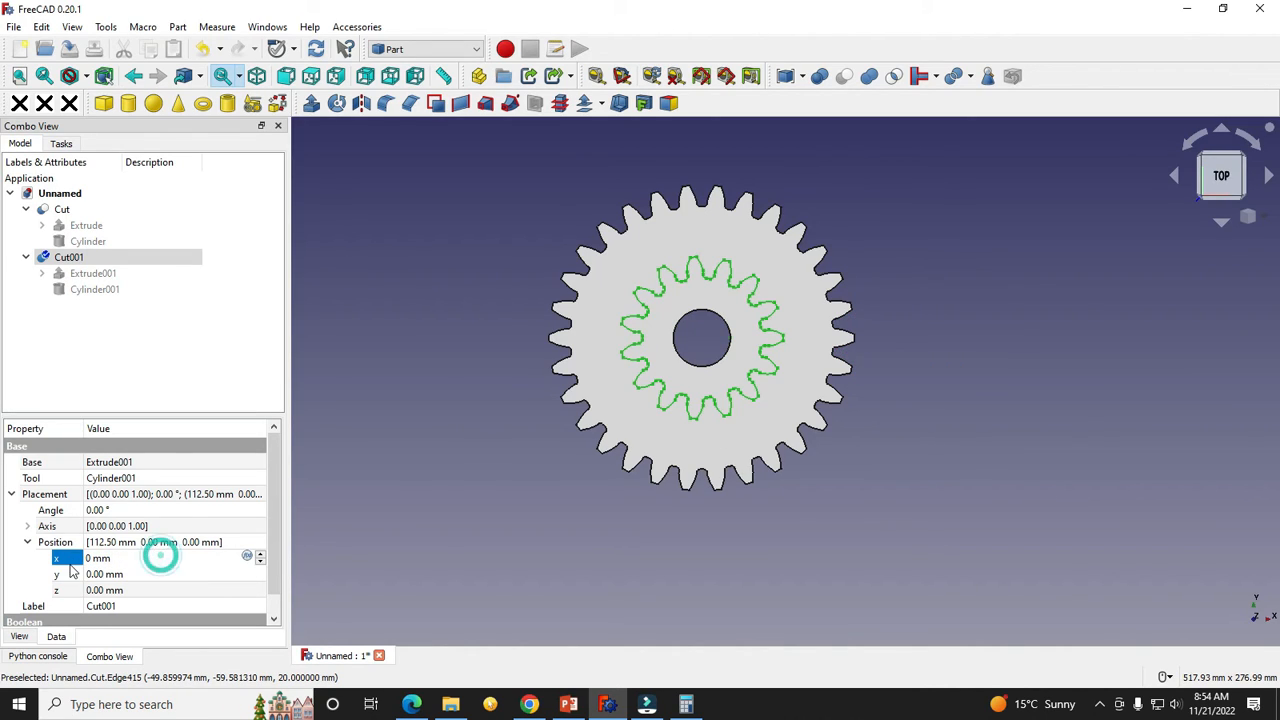
drag(152, 555, 12, 564)
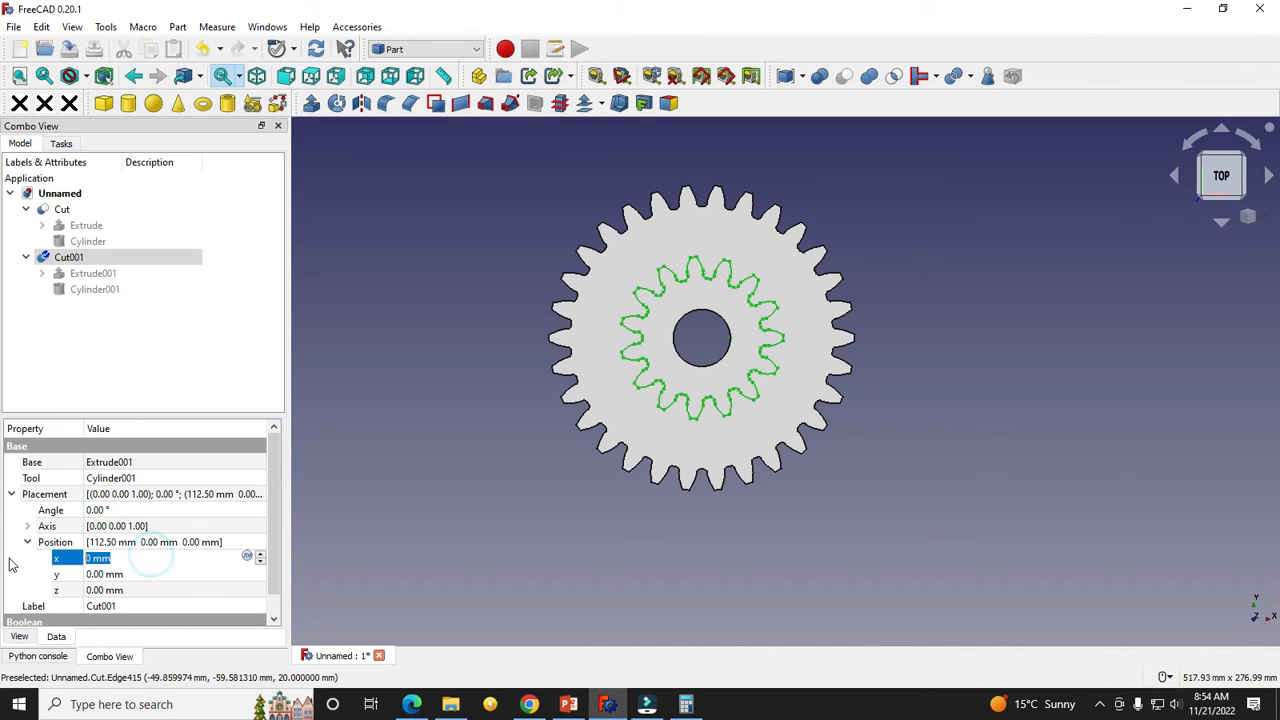
key(ctrl+v)
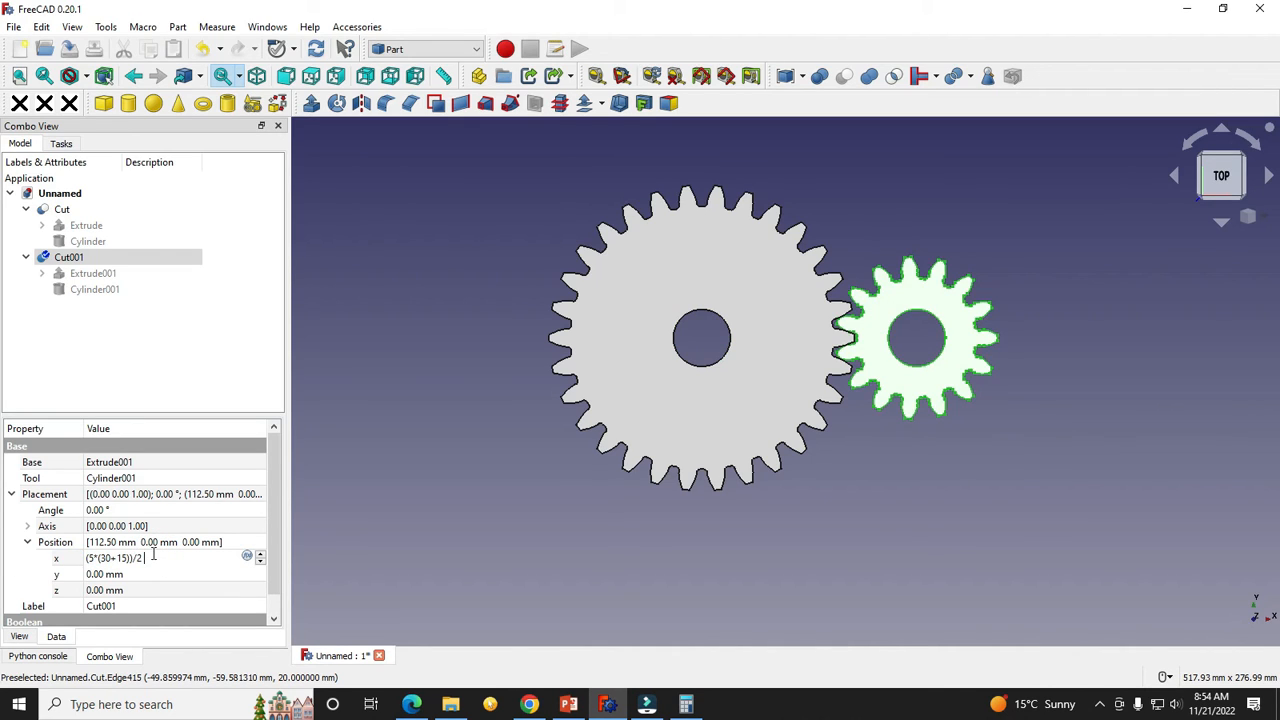
Step: Examine the tooth engagement between the two gears up close, and inspect the deselected pair in isometric and tilted views
scroll(836, 300, up, 6)
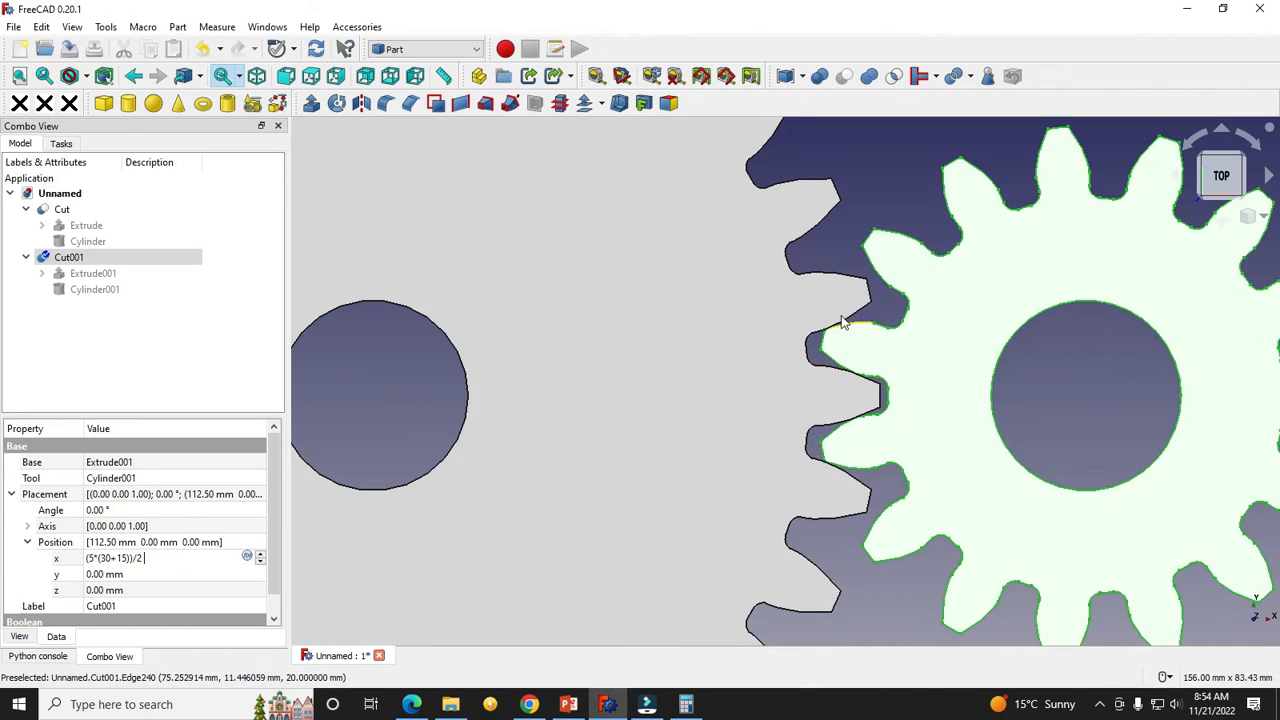
scroll(820, 362, down, 3)
scroll(790, 350, up, 3)
scroll(891, 366, down, 4)
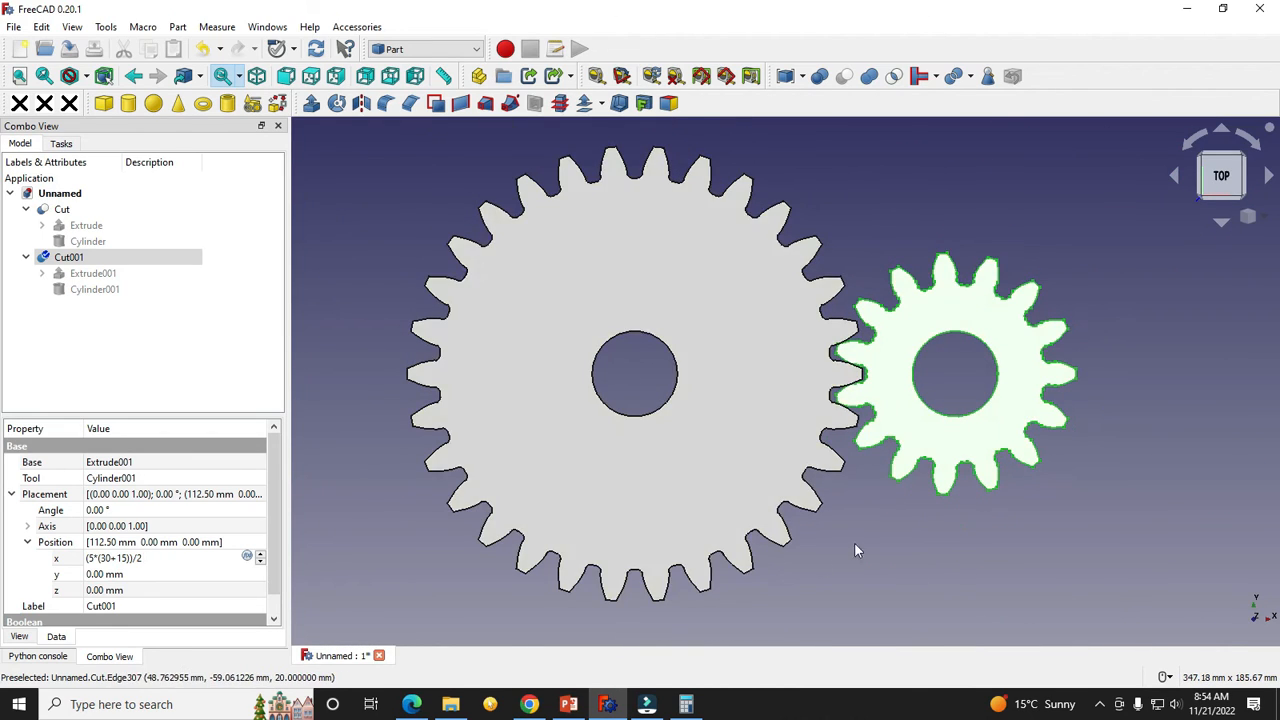
click(353, 263)
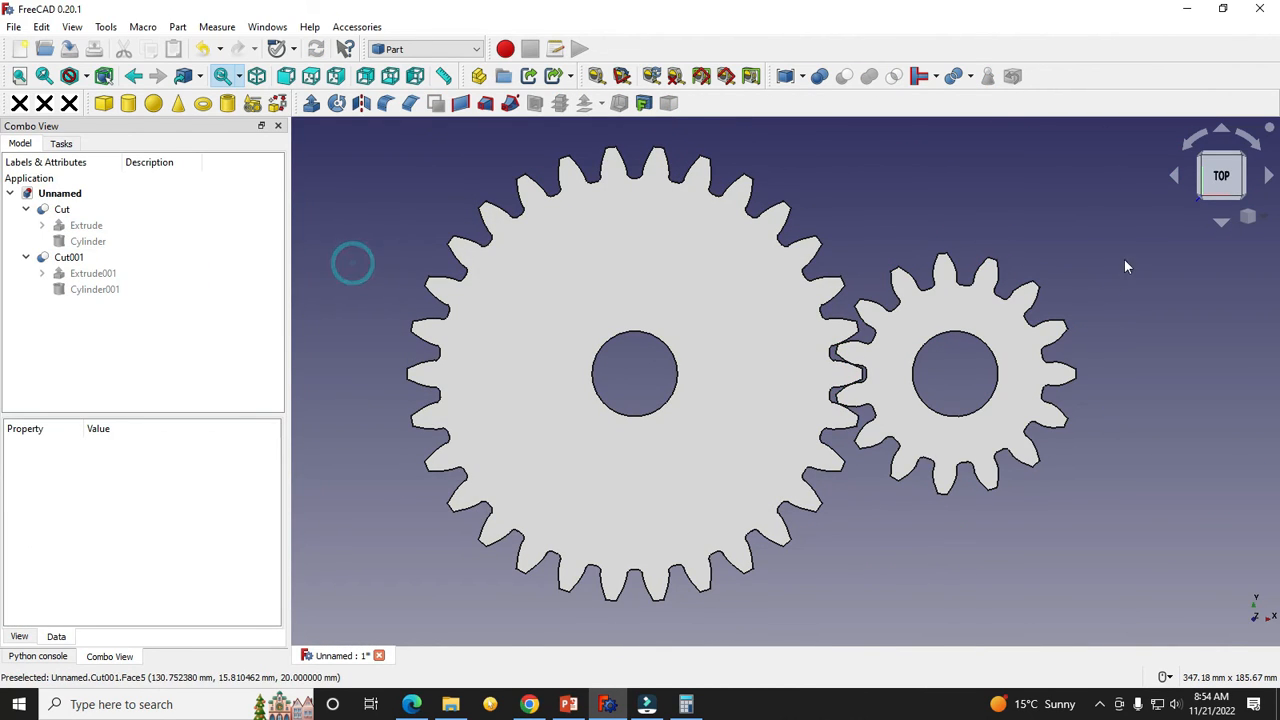
click(1247, 217)
click(1214, 257)
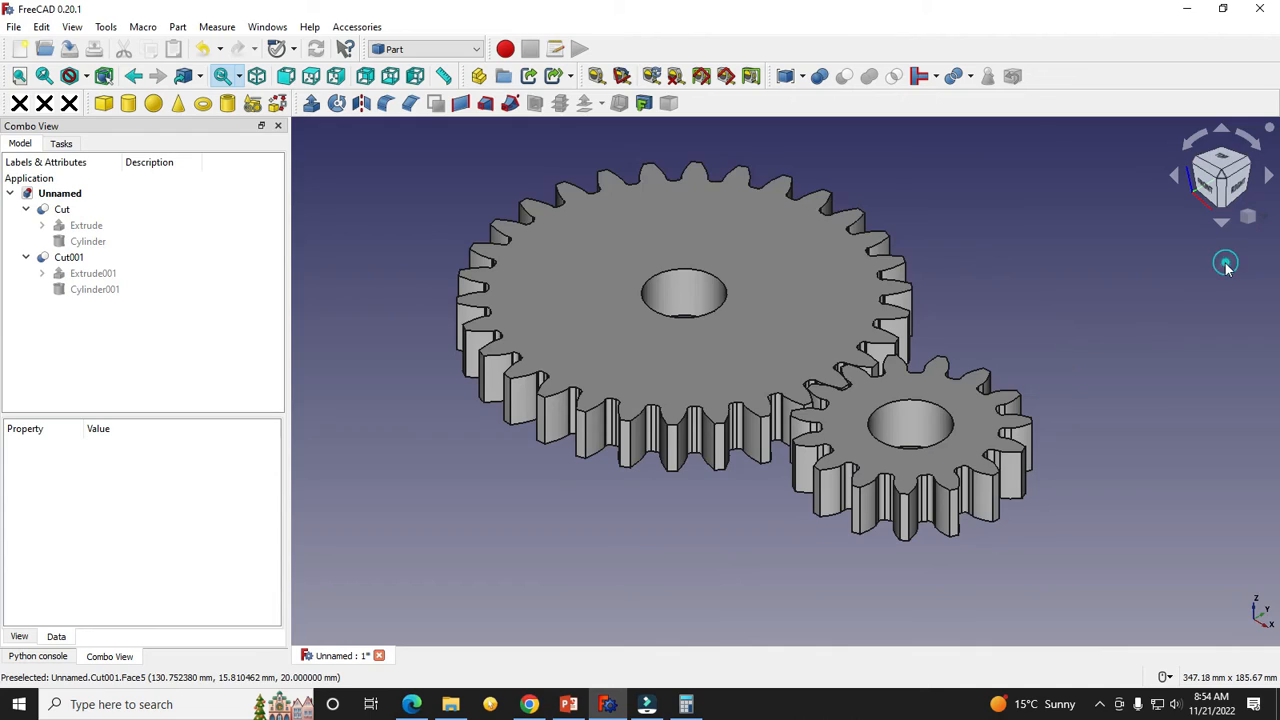
middle_drag(749, 509, 896, 553)
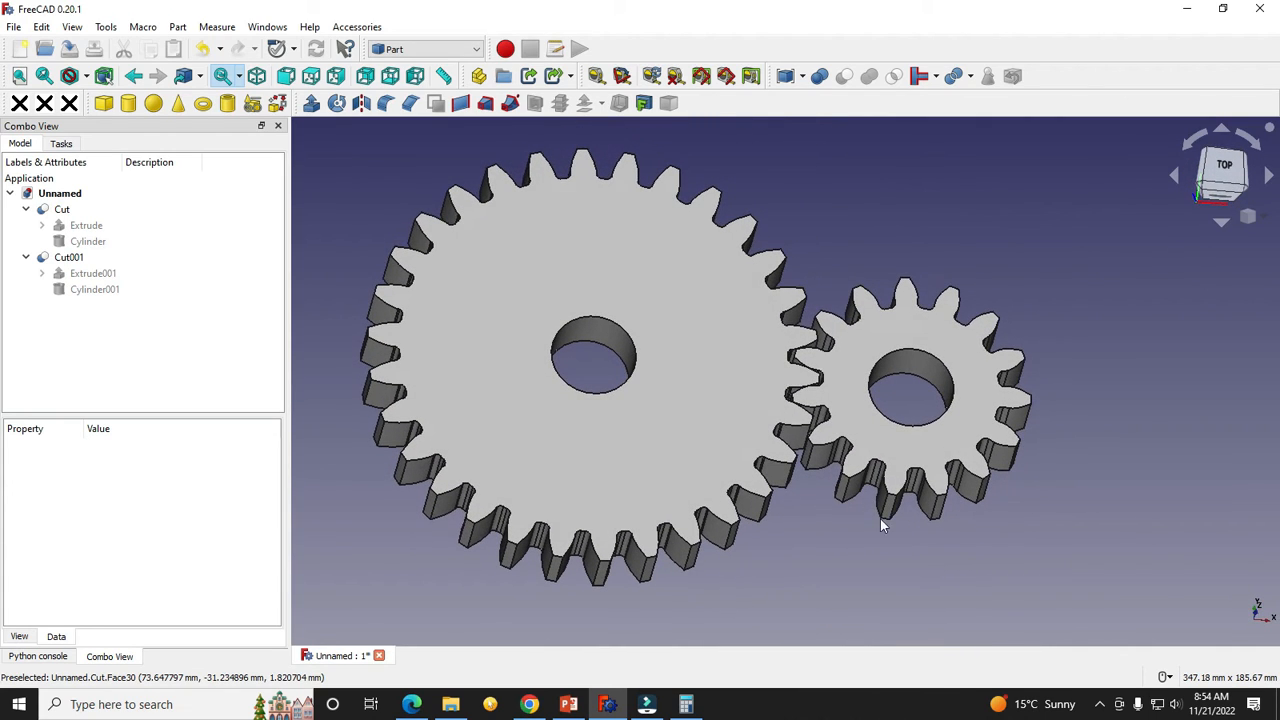
mouse_move(814, 520)
middle_down()
mouse_move(737, 546)
mouse_move(857, 526)
mouse_move(771, 537)
mouse_move(779, 508)
mouse_move(822, 538)
middle_up()
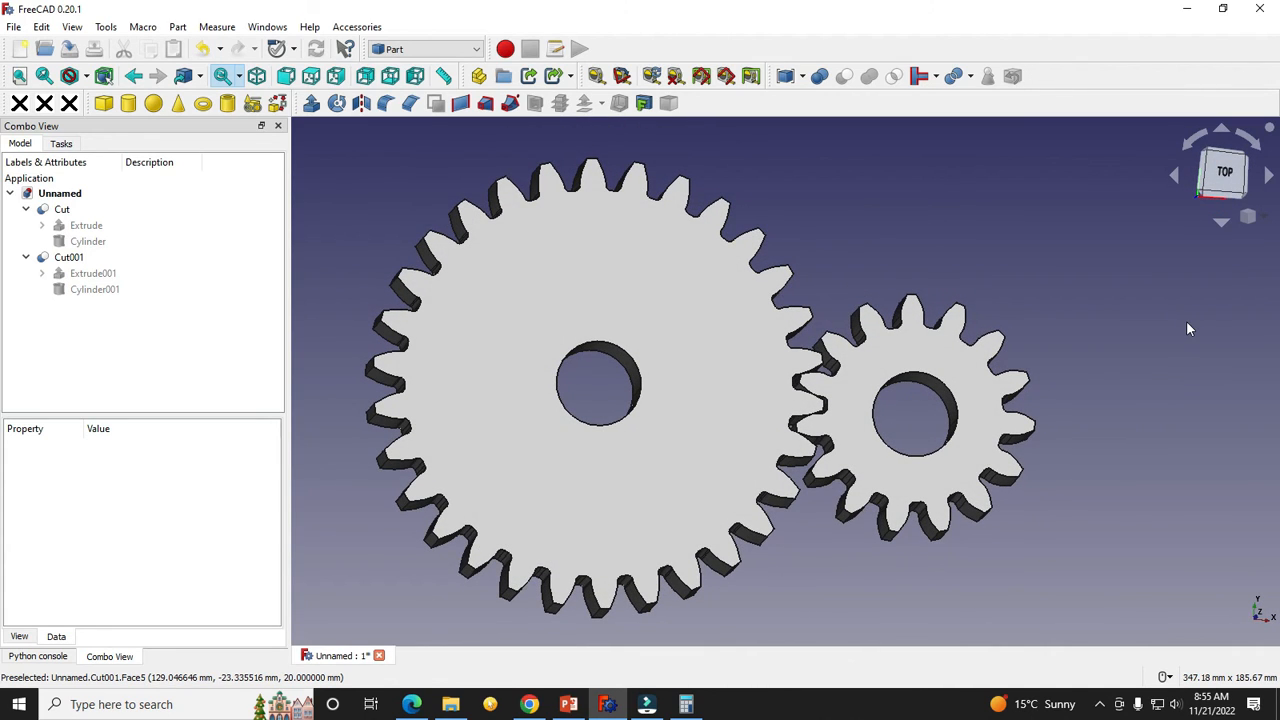